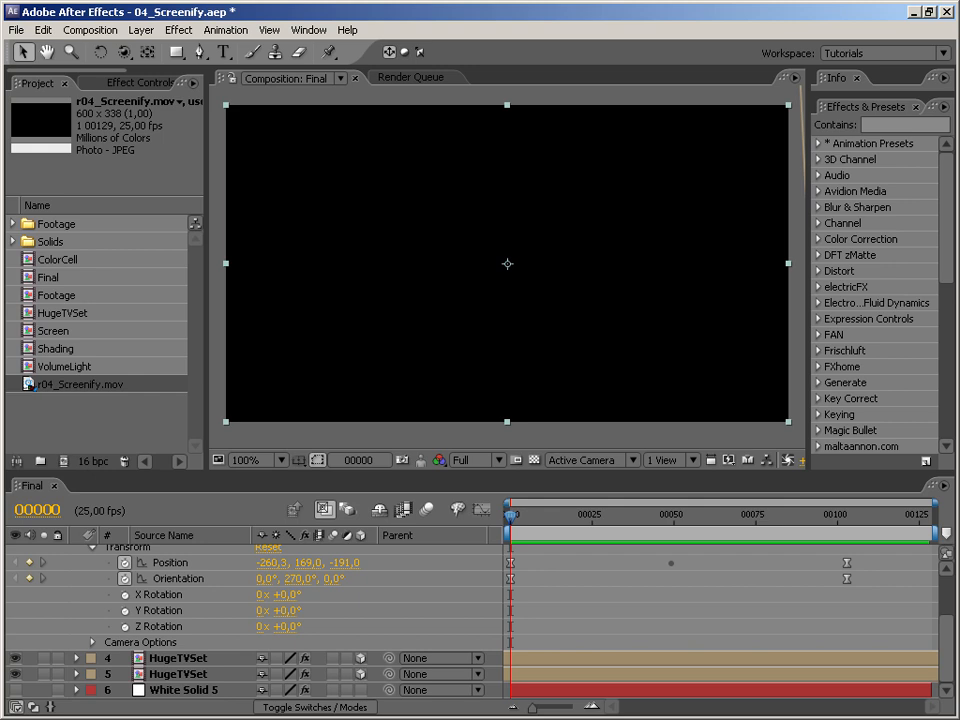
# Step: Preview the animation of the Final composition and stop the playback
pyautogui.press('KP_0')
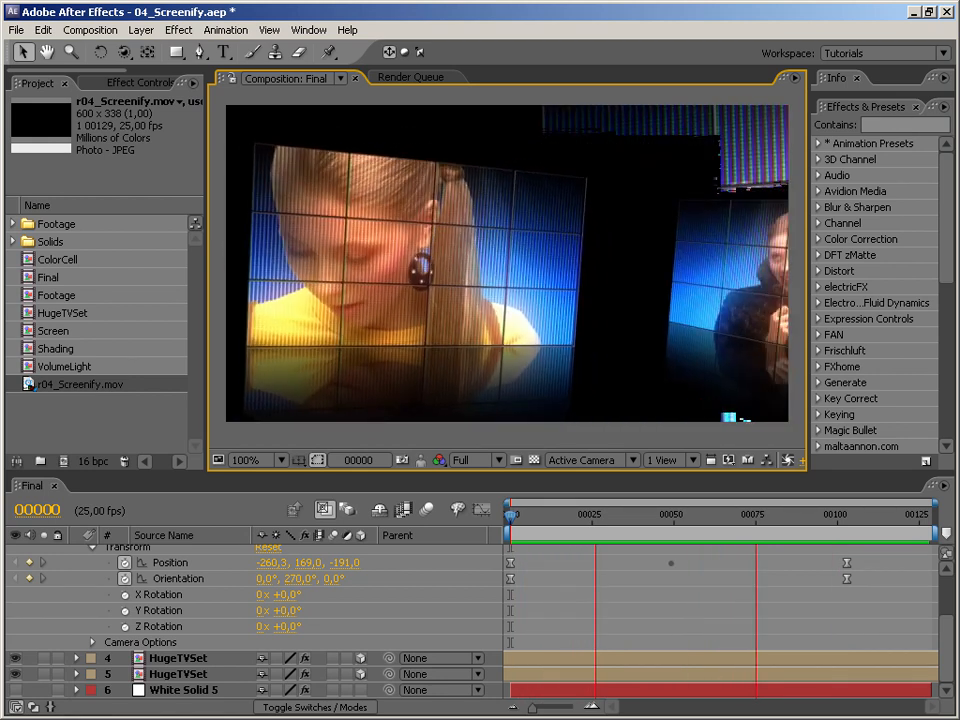
pyautogui.press('KP_0')
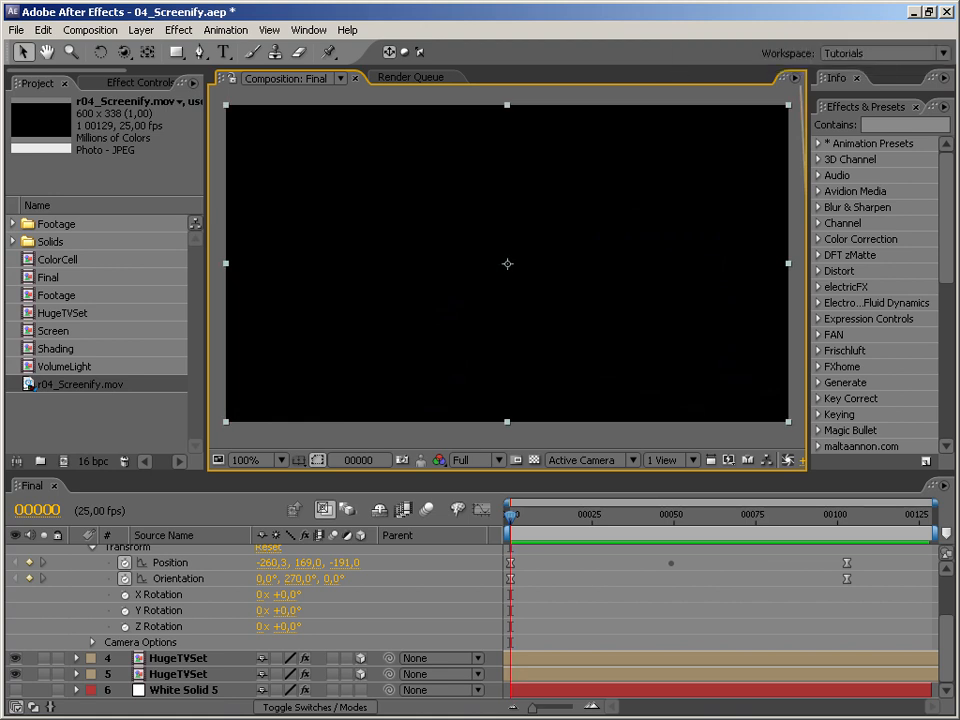
# Step: Create a new 512 × 256 composition with square pixels, 25 fps and a duration of 136 frames
pyautogui.rightClick(80, 426)
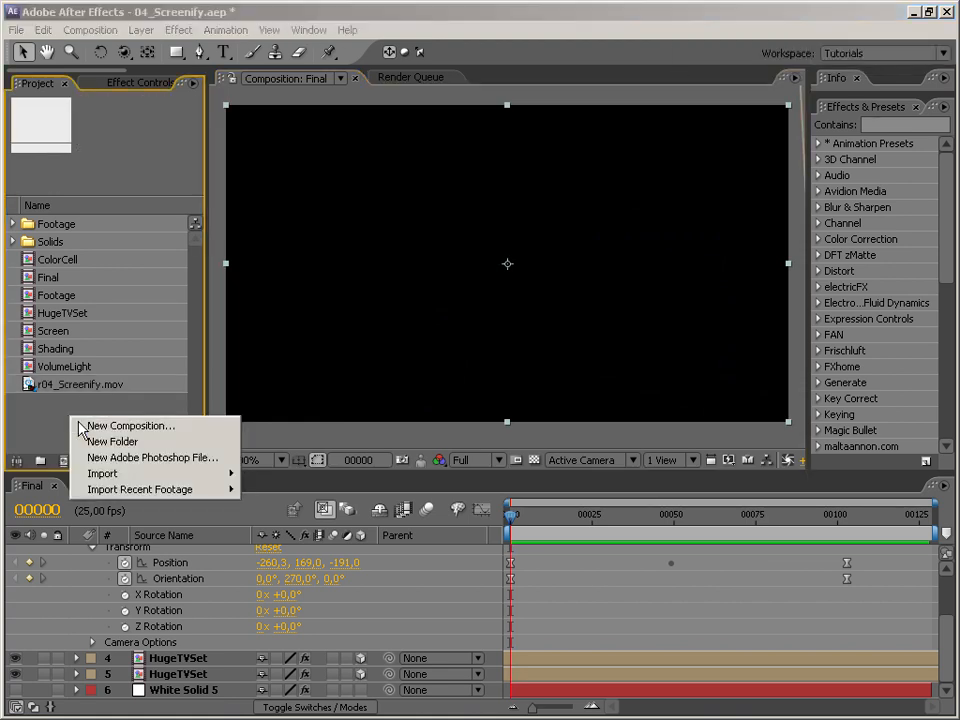
pyautogui.click(81, 426)
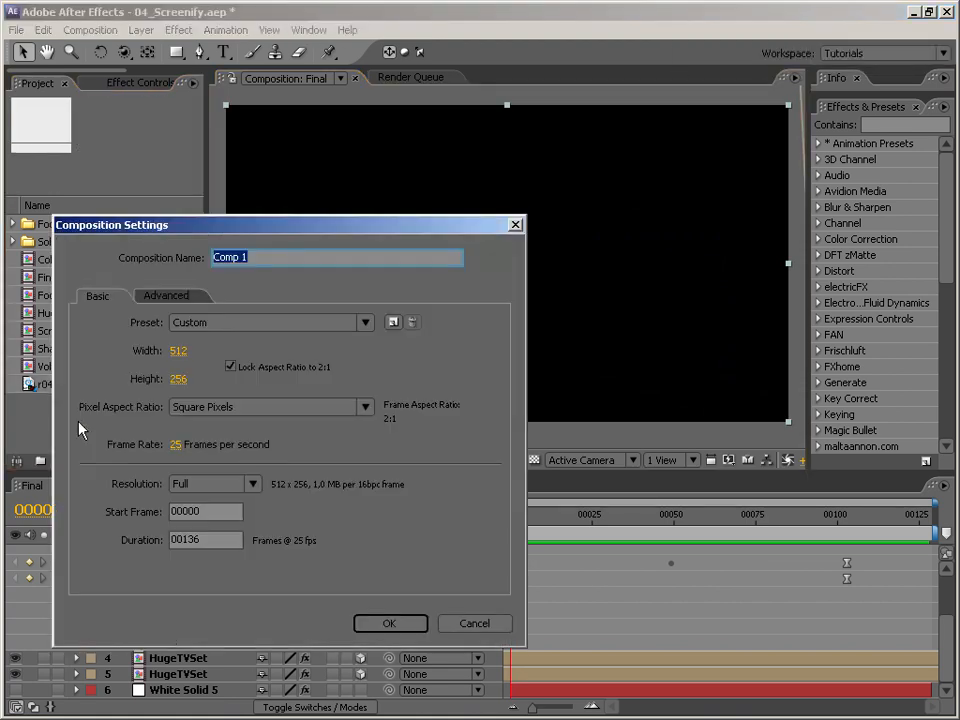
pyautogui.click(388, 623)
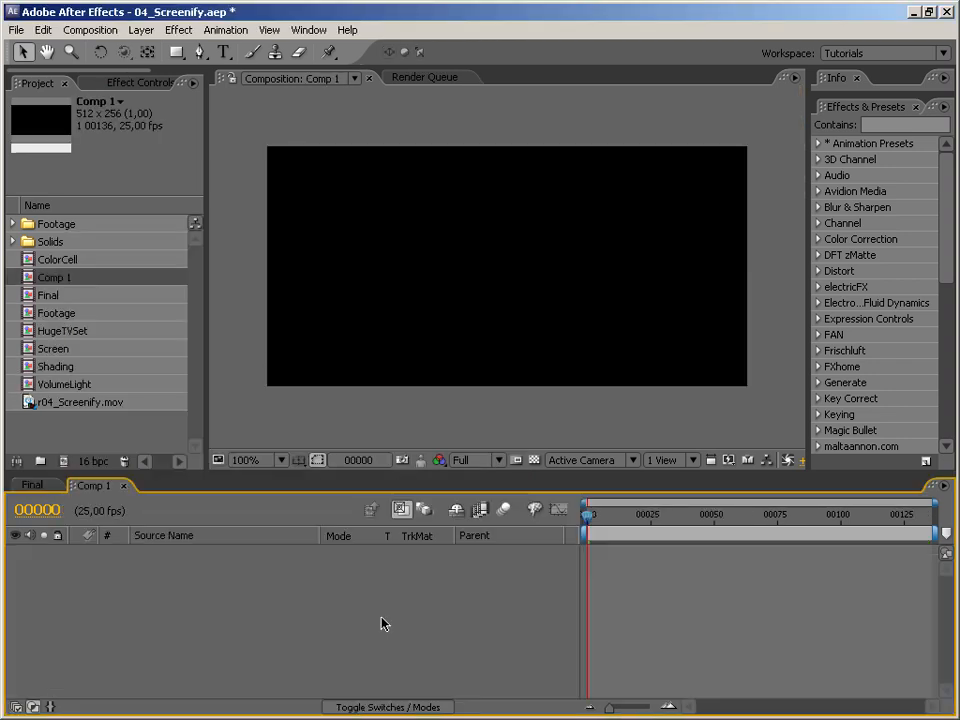
# Step: Add montage.mov from the Footage folder to the composition, scale it down and align its lower edge with the bottom of the frame
pyautogui.click(13, 223)
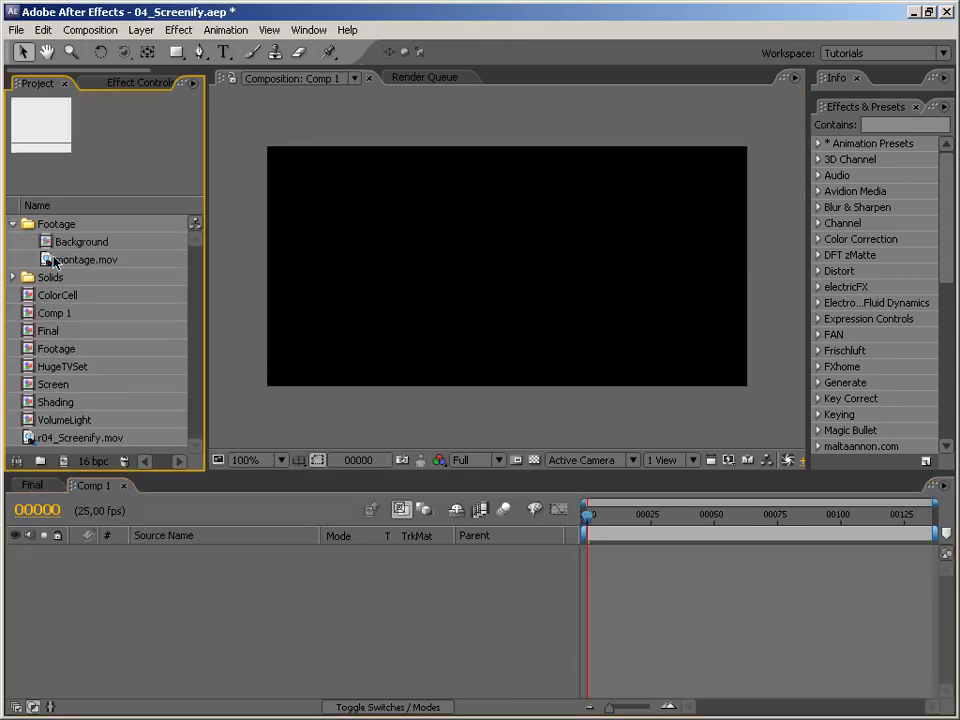
pyautogui.moveTo(52, 260); pyautogui.dragTo(504, 285)
pyautogui.click(534, 460)
pyautogui.click(534, 460)
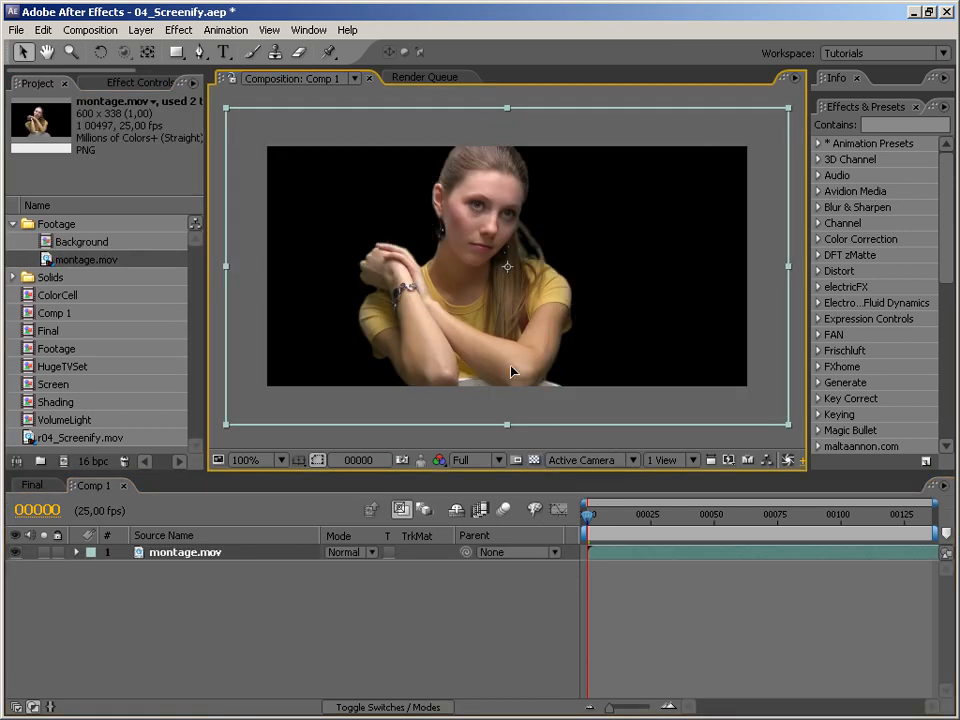
pyautogui.press('ctrl+shift+KP_Subtract')
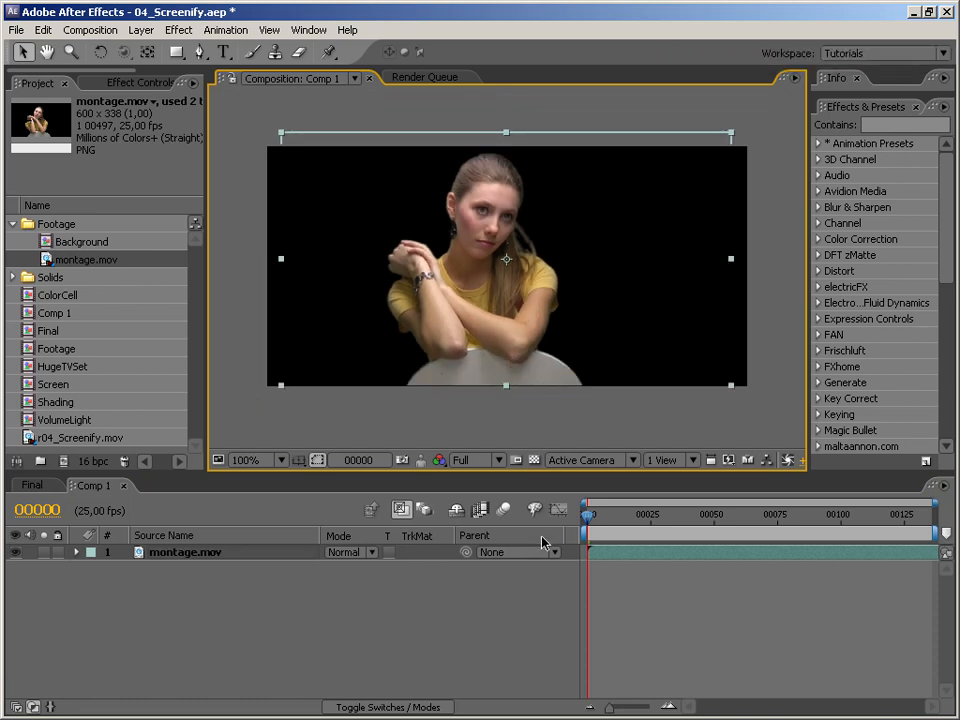
pyautogui.press('Down')
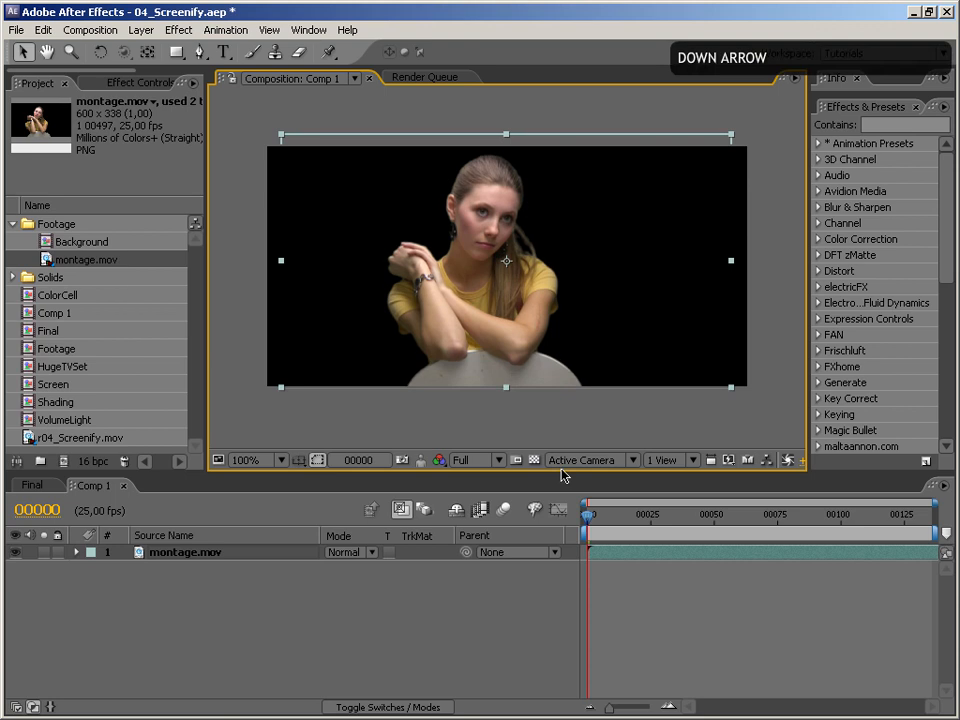
# Step: Add a black solid layer at the composition size of 512 × 256 pixels
pyautogui.rightClick(356, 630)
pyautogui.moveTo(373, 634)
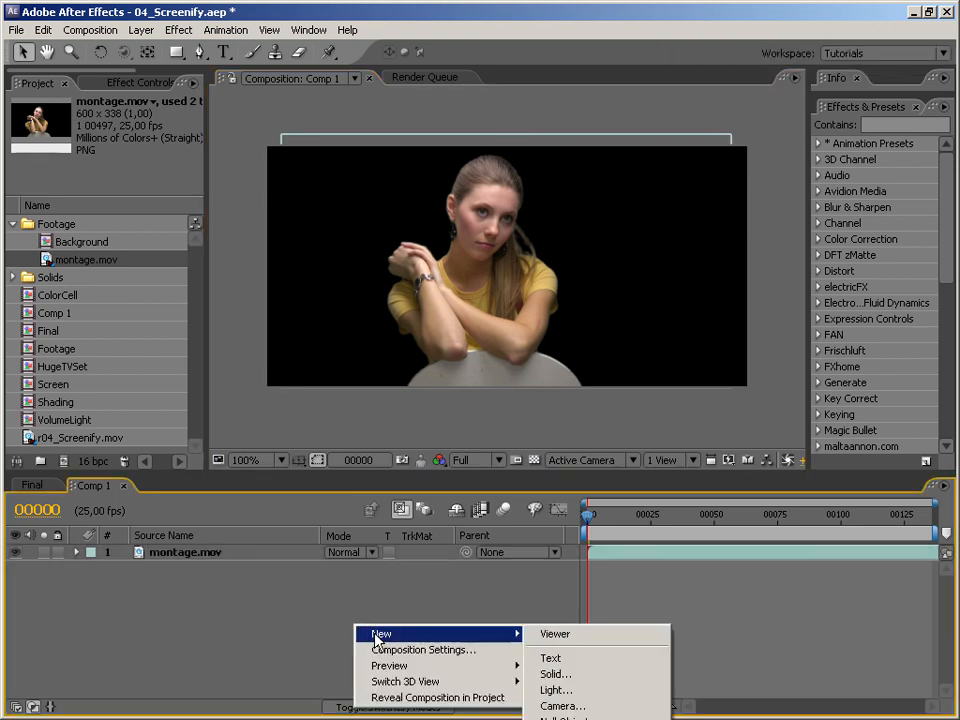
pyautogui.click(556, 672)
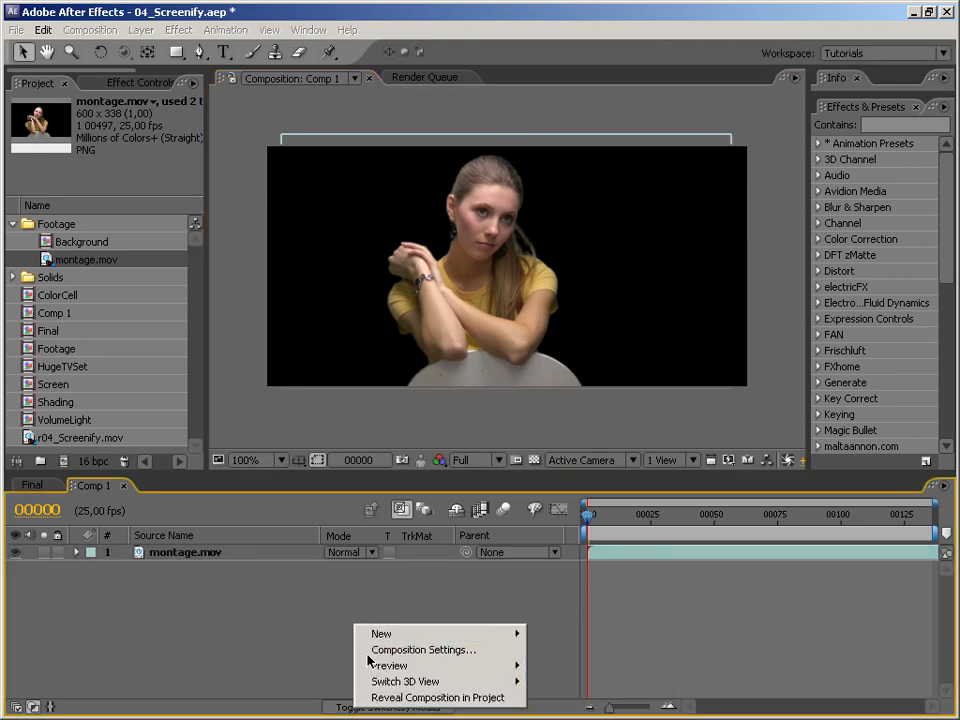
pyautogui.click(529, 422)
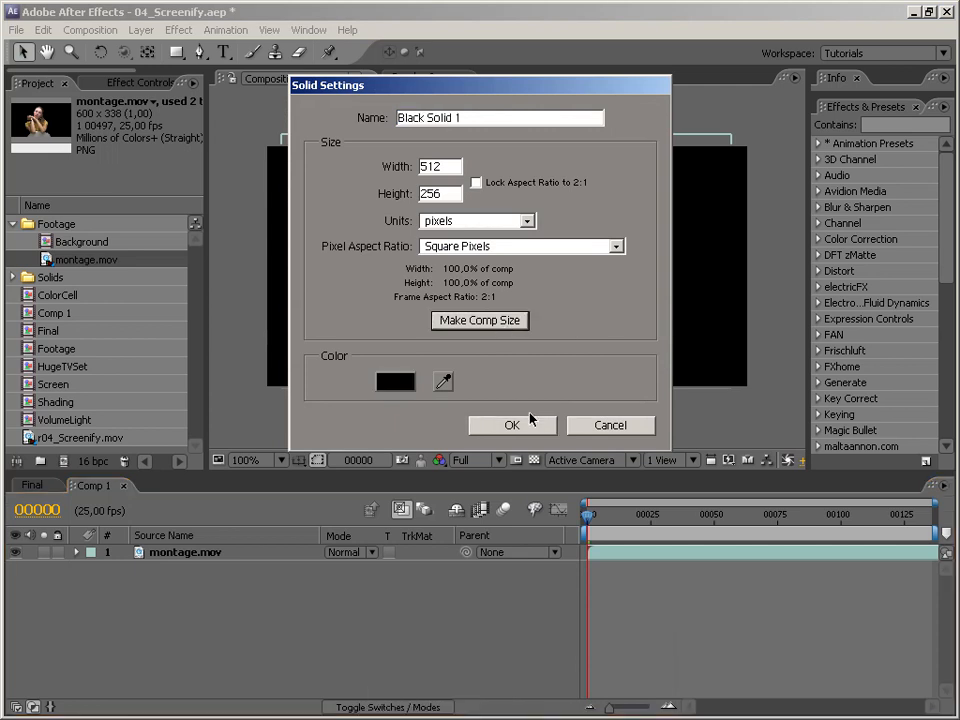
# Step: Find the "quicky" background preset, apply it to the black solid and move the solid beneath the montage.mov layer
pyautogui.click(899, 125)
pyautogui.write('quicky')
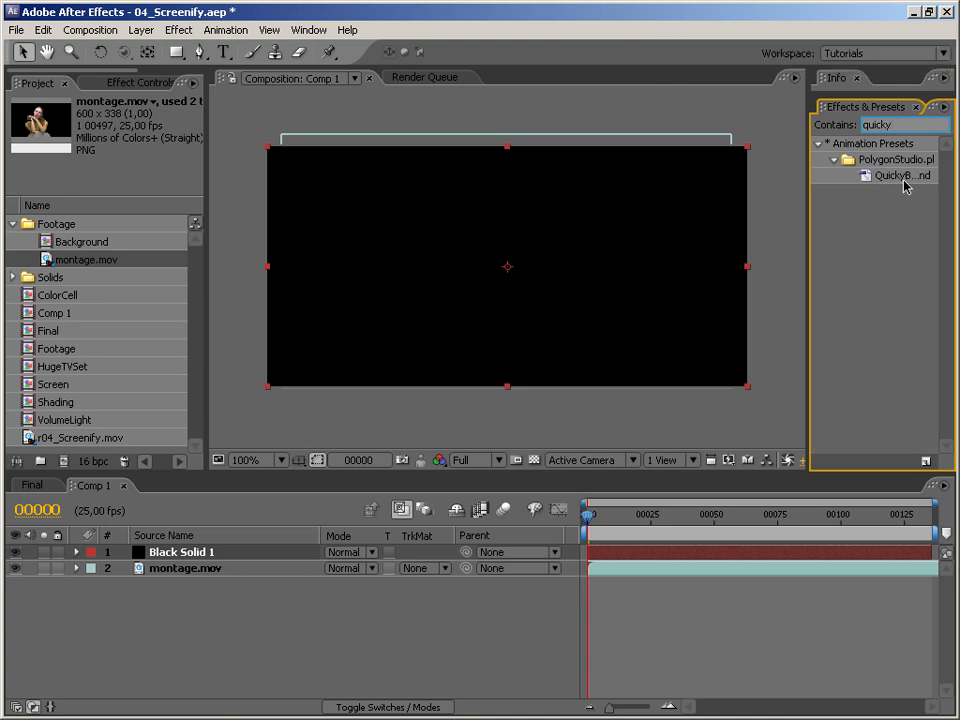
pyautogui.moveTo(891, 180); pyautogui.dragTo(457, 272)
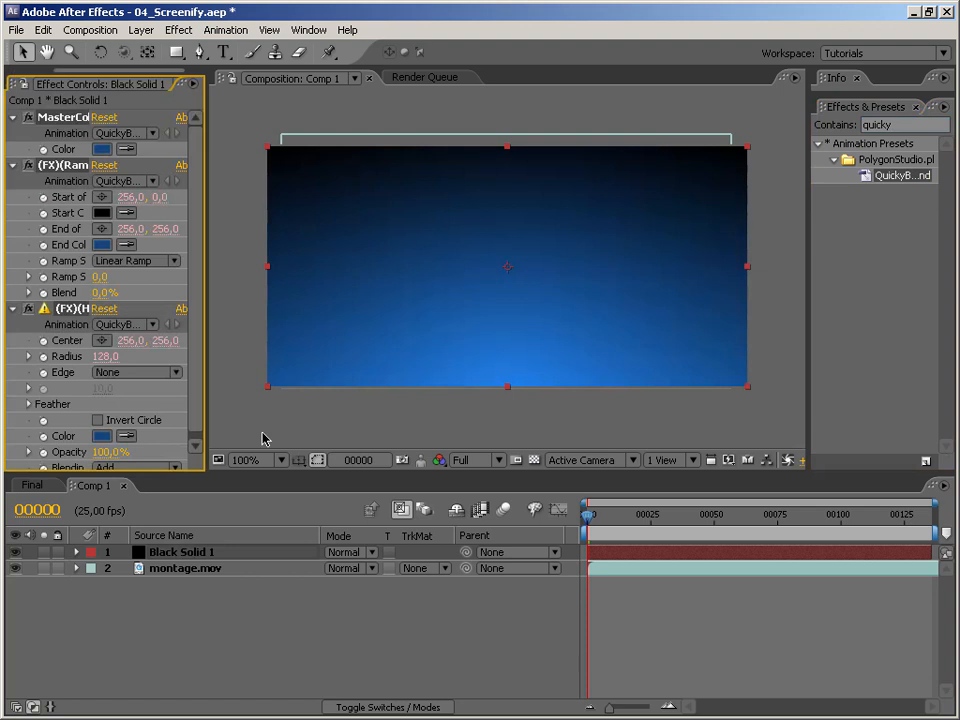
pyautogui.moveTo(205, 552); pyautogui.dragTo(180, 598)
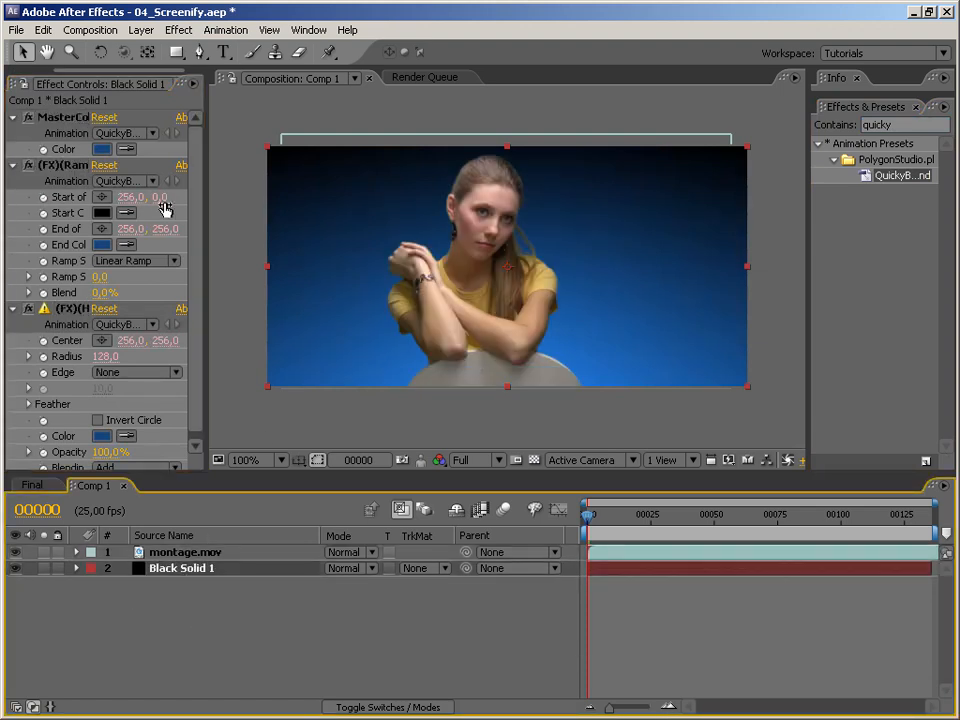
# Step: Change the background preset's master color to a dark yellow, 806309
pyautogui.click(102, 149)
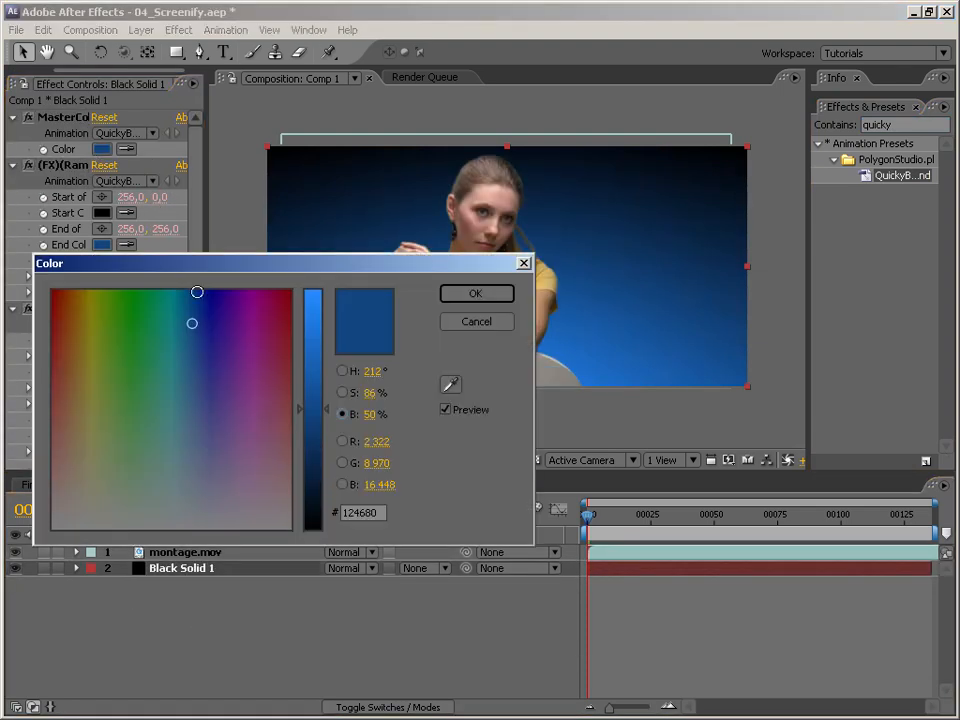
pyautogui.click(82, 306)
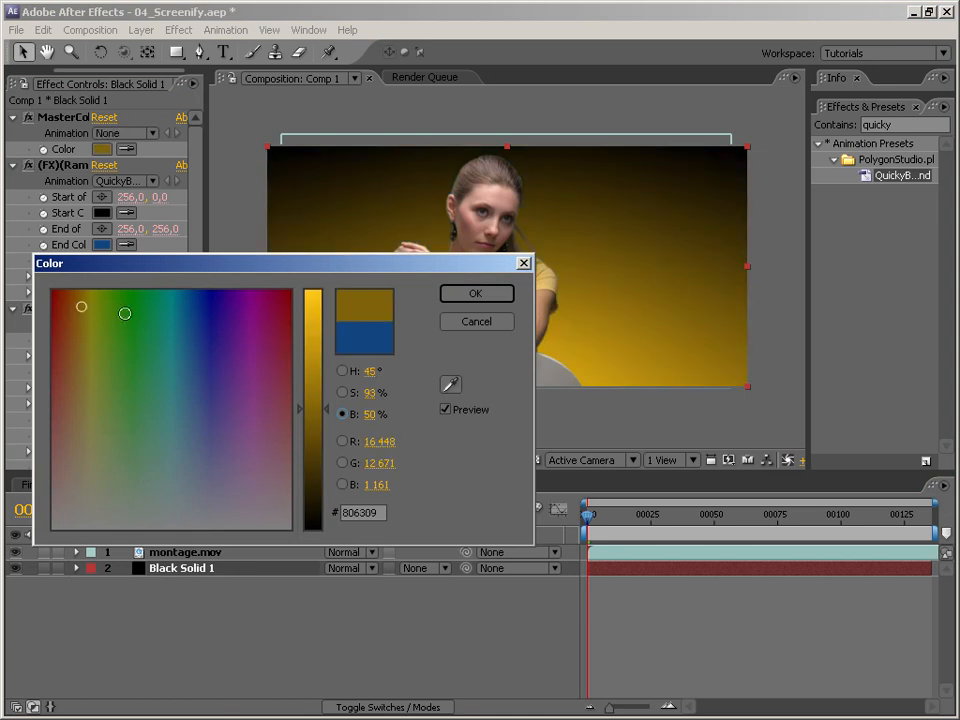
pyautogui.click(502, 295)
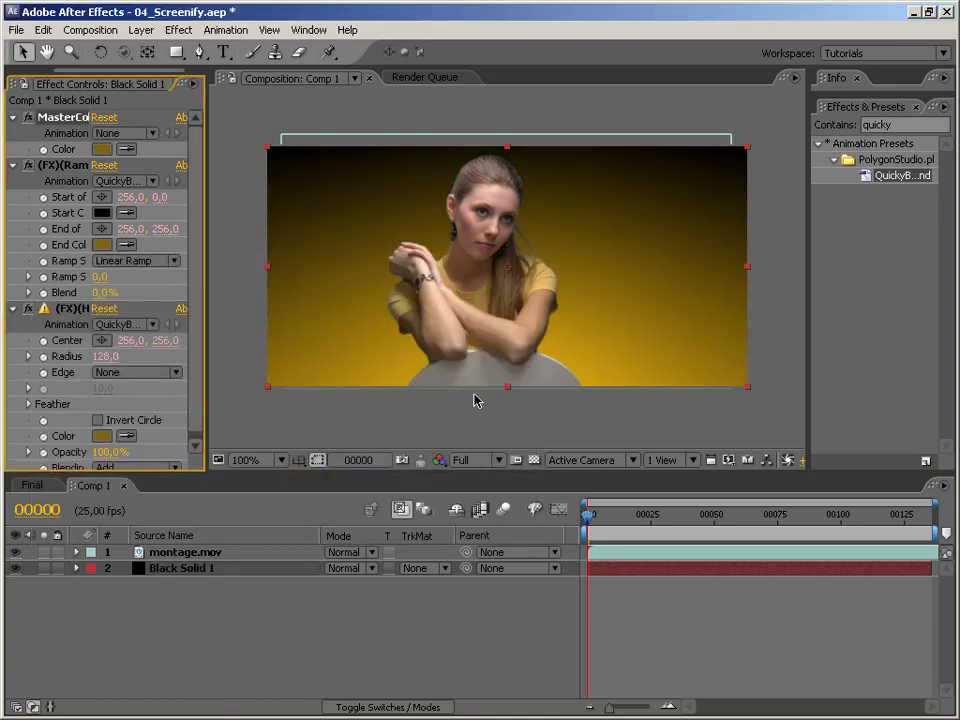
pyautogui.click(776, 392)
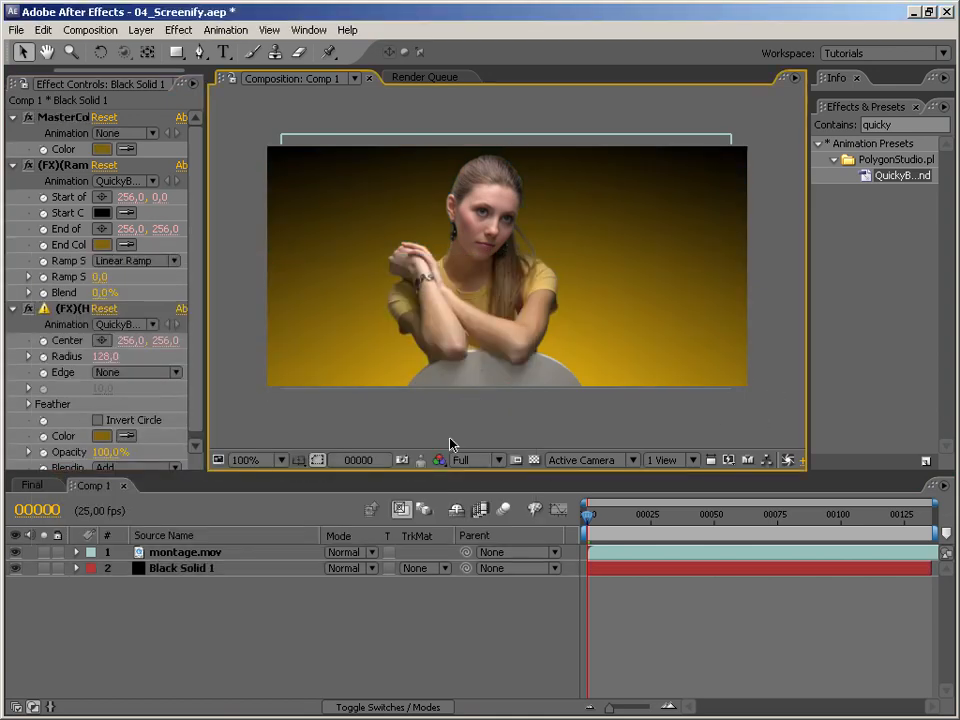
# Step: Pre-compose the background solid as BG, moving all attributes into the new composition
pyautogui.click(213, 570)
pyautogui.hotkey('ctrl', 'shift', 'c')
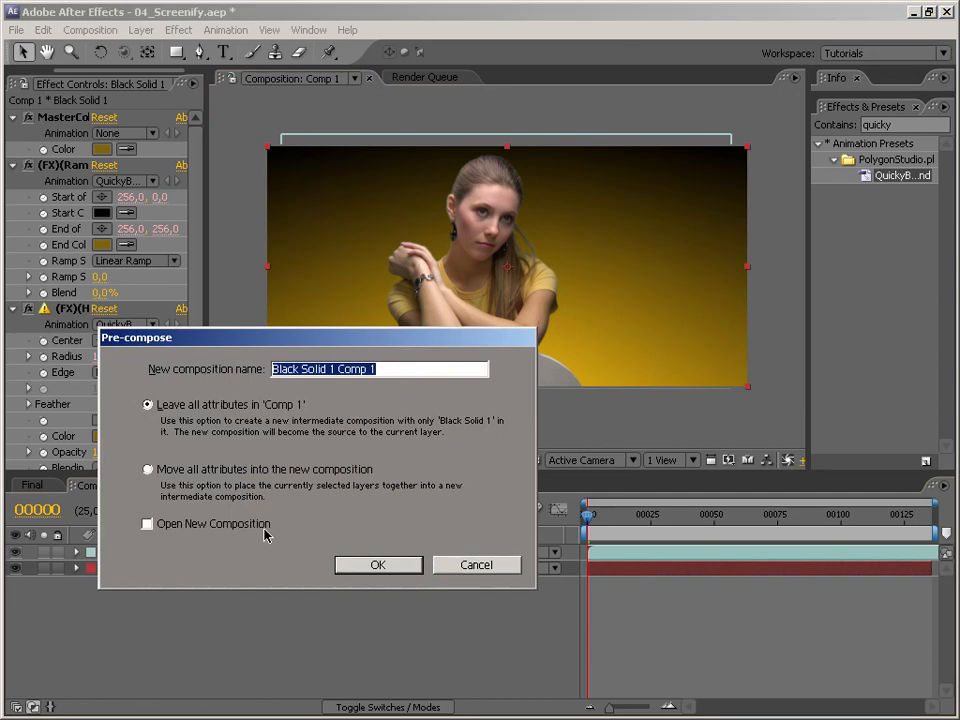
pyautogui.write('BG')
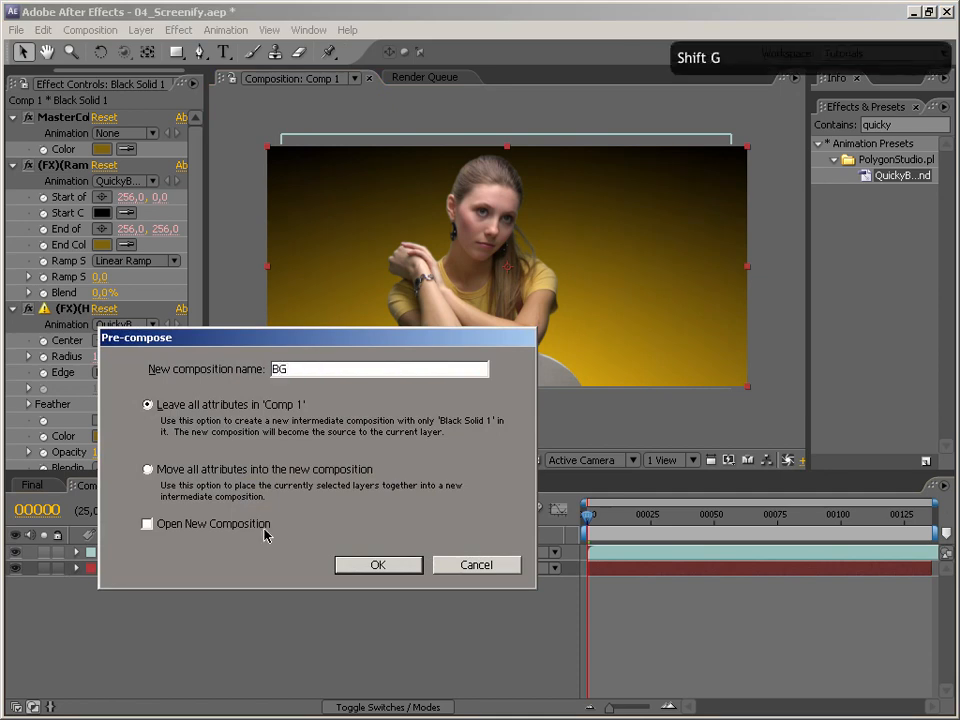
pyautogui.click(265, 470)
pyautogui.click(395, 567)
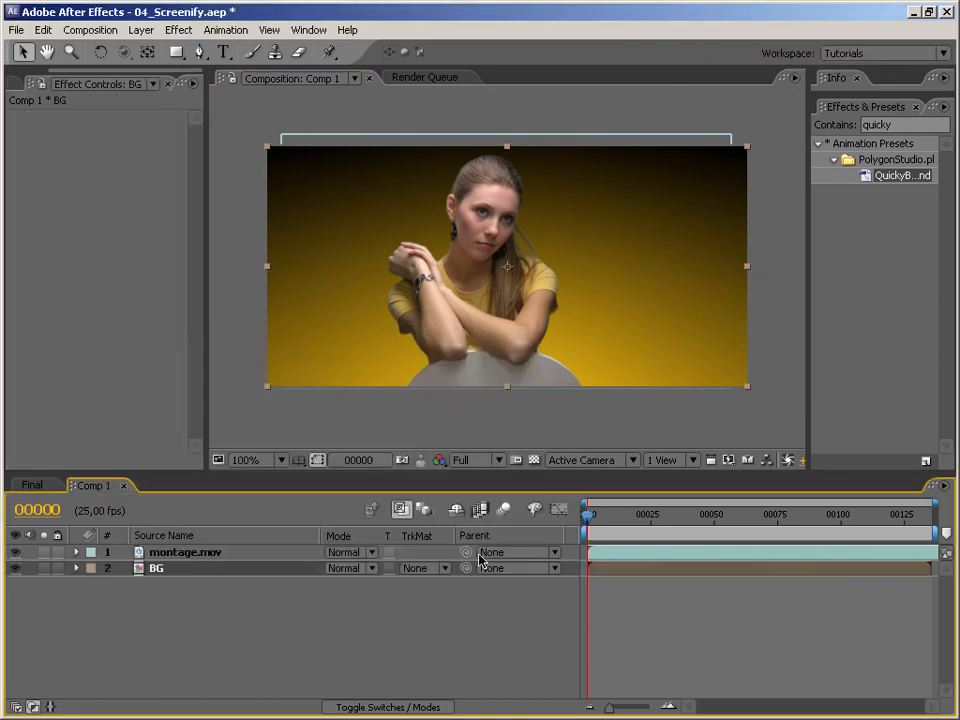
# Step: Apply the PolygonStudio LightWrap preset to montage.mov and set Source Layer 1 of its background chooser to BG
pyautogui.click(886, 125)
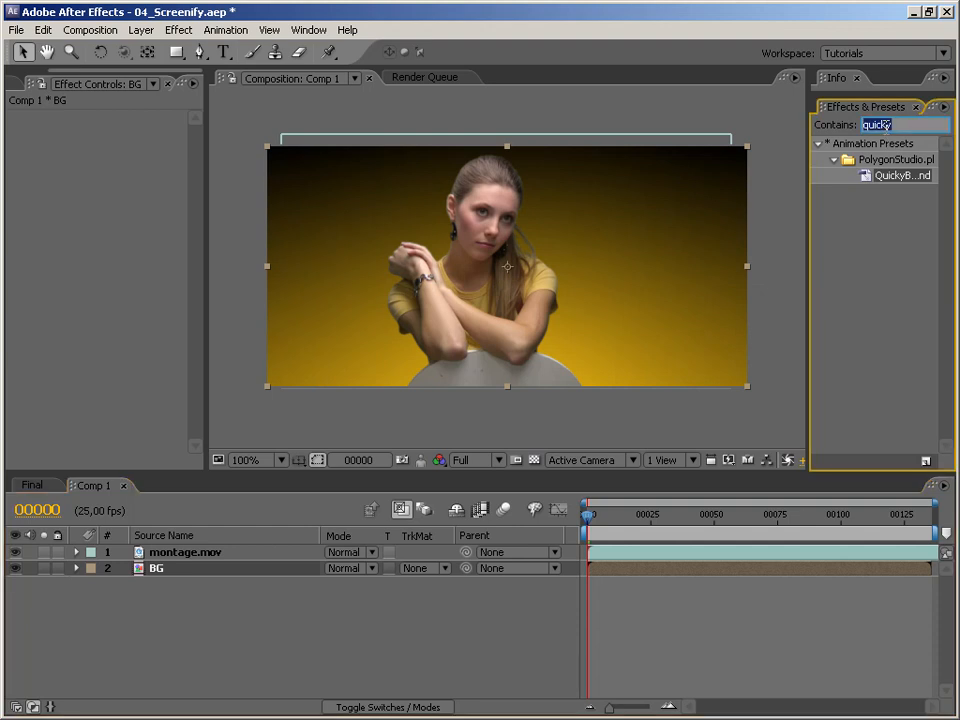
pyautogui.write('lightw')
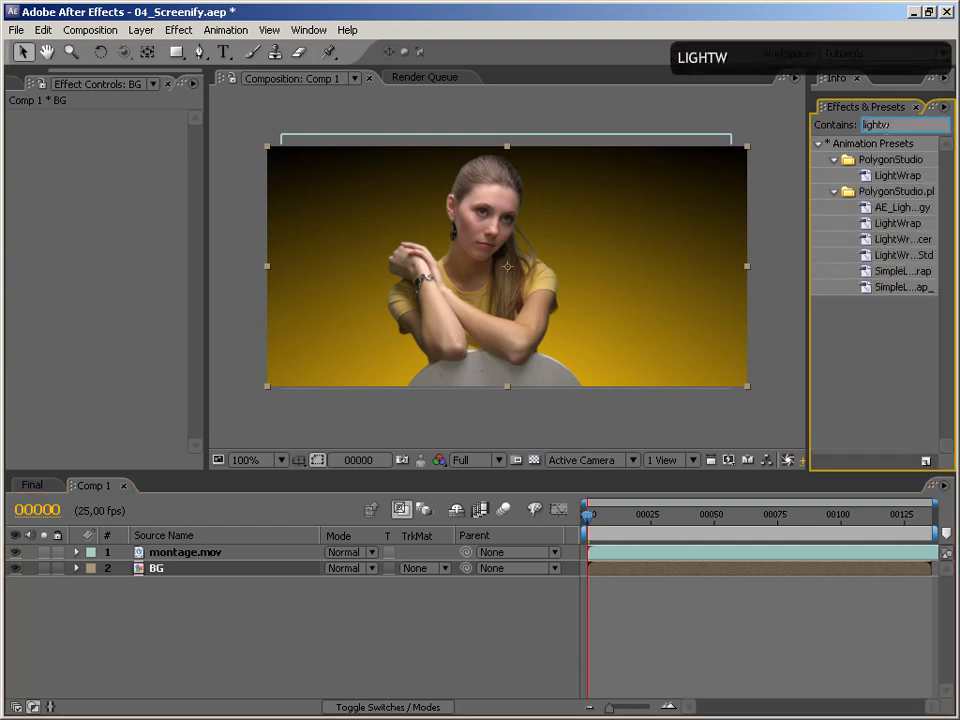
pyautogui.moveTo(885, 175); pyautogui.dragTo(186, 557)
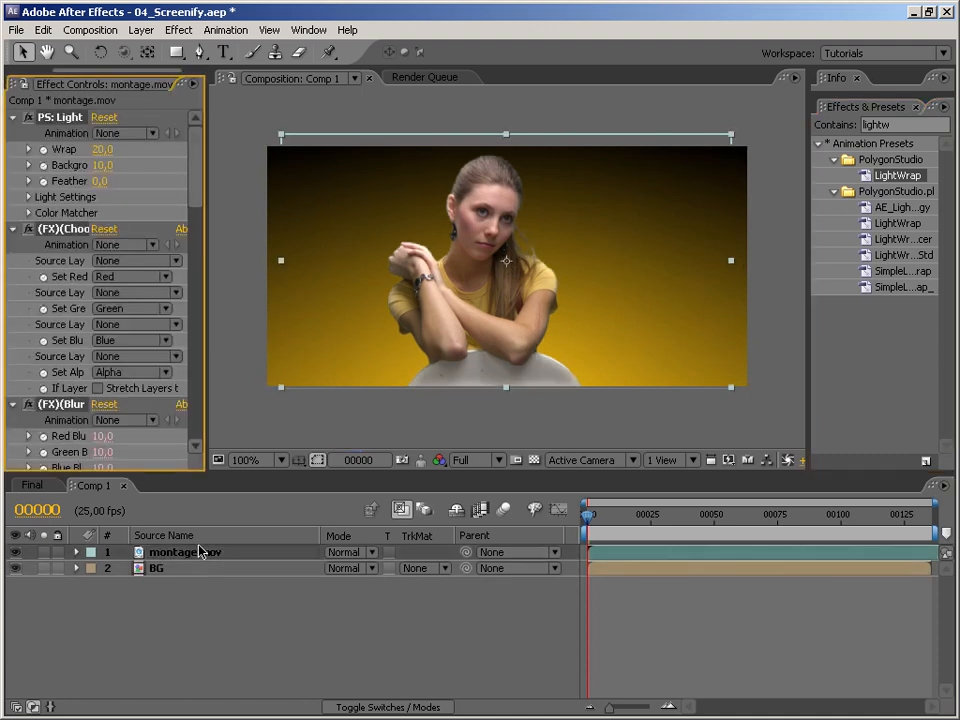
pyautogui.click(143, 283)
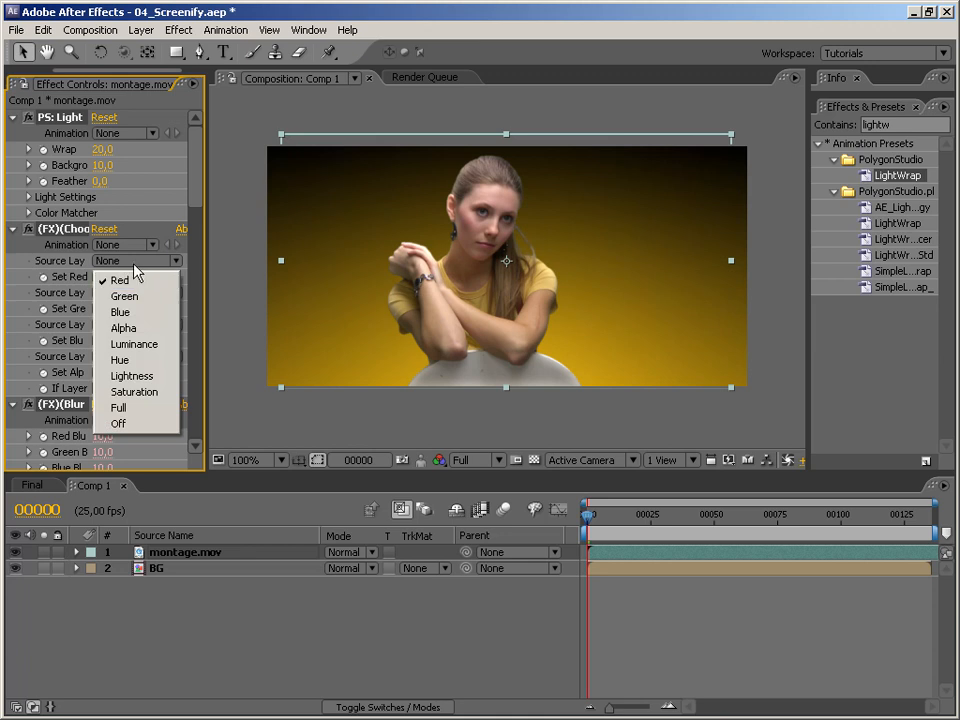
pyautogui.click(141, 279)
pyautogui.click(137, 261)
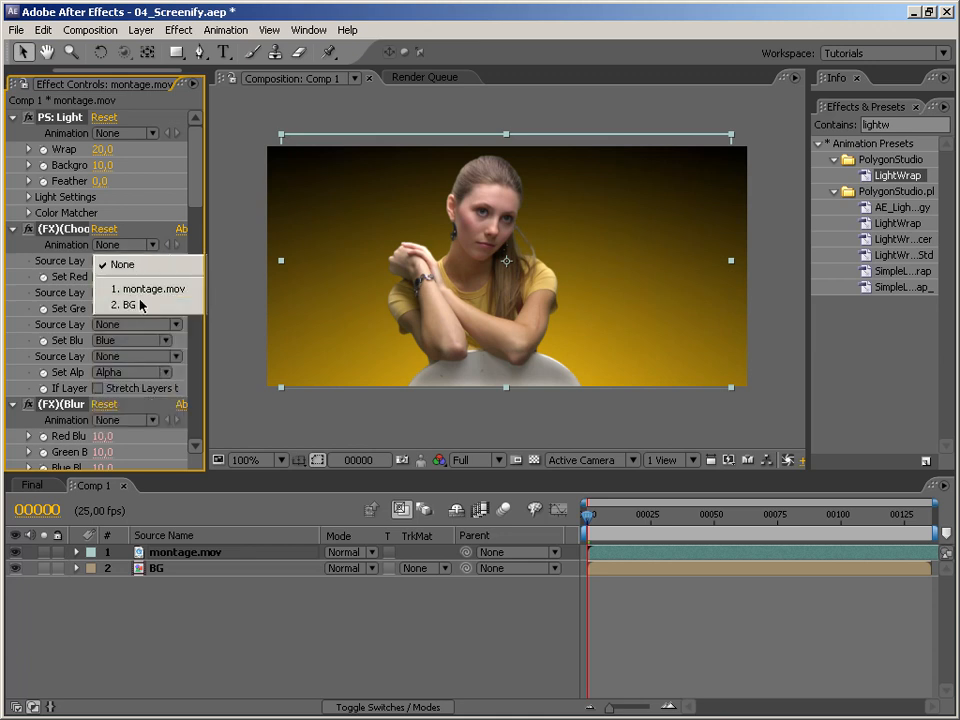
pyautogui.click(141, 304)
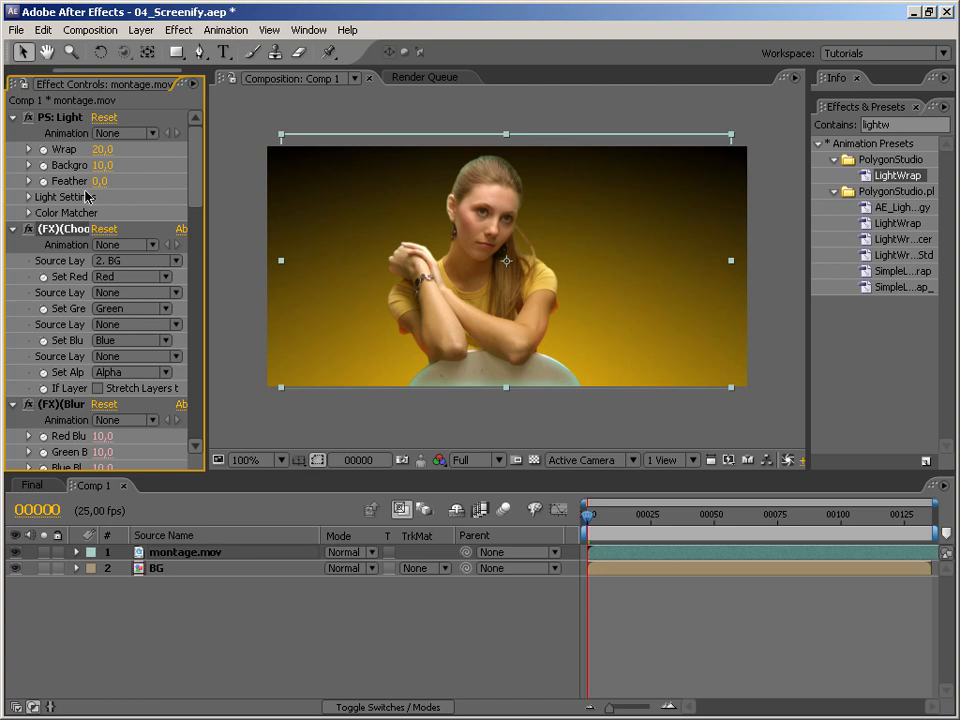
# Step: Set the saturation in LightWrap's light settings to 50
pyautogui.click(27, 197)
pyautogui.moveTo(208, 251); pyautogui.dragTo(266, 251)
pyautogui.click(134, 229)
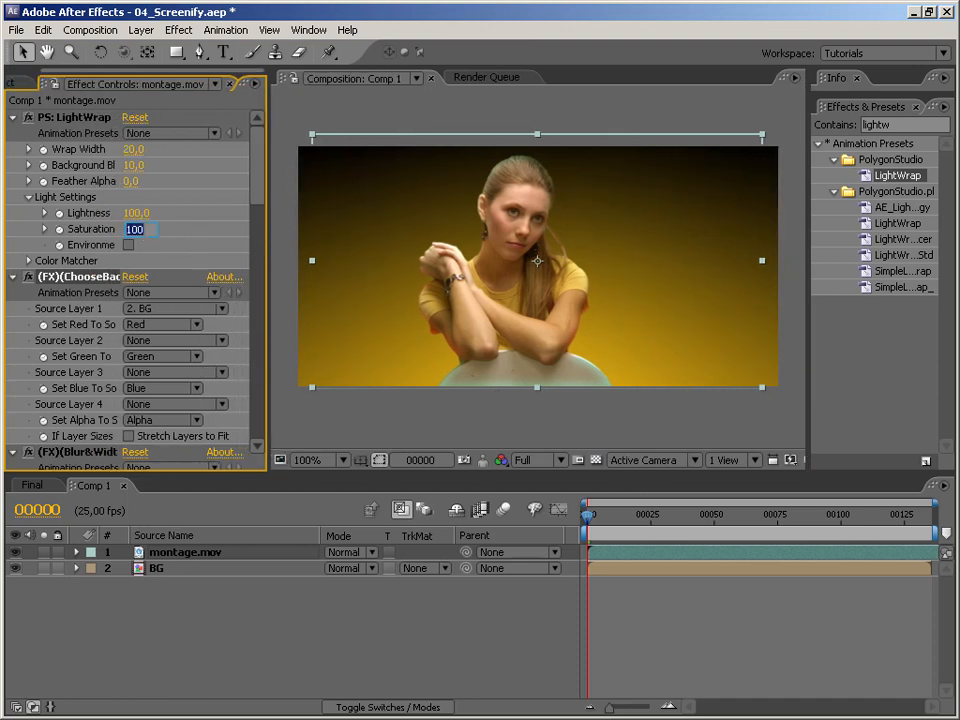
pyautogui.write('50')
pyautogui.press('Return')
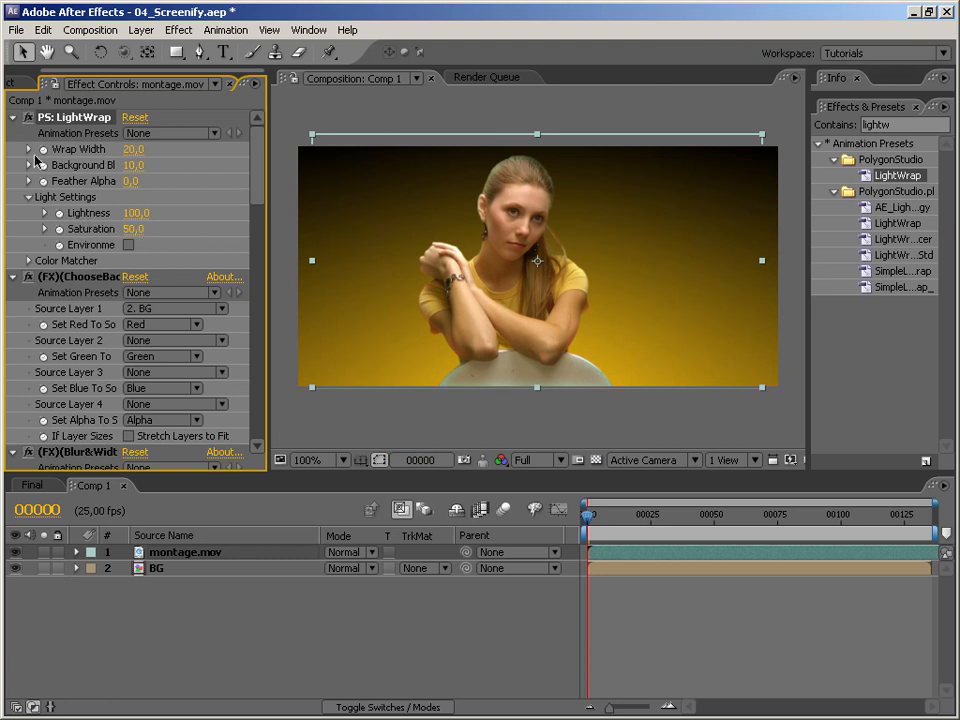
pyautogui.click(318, 640)
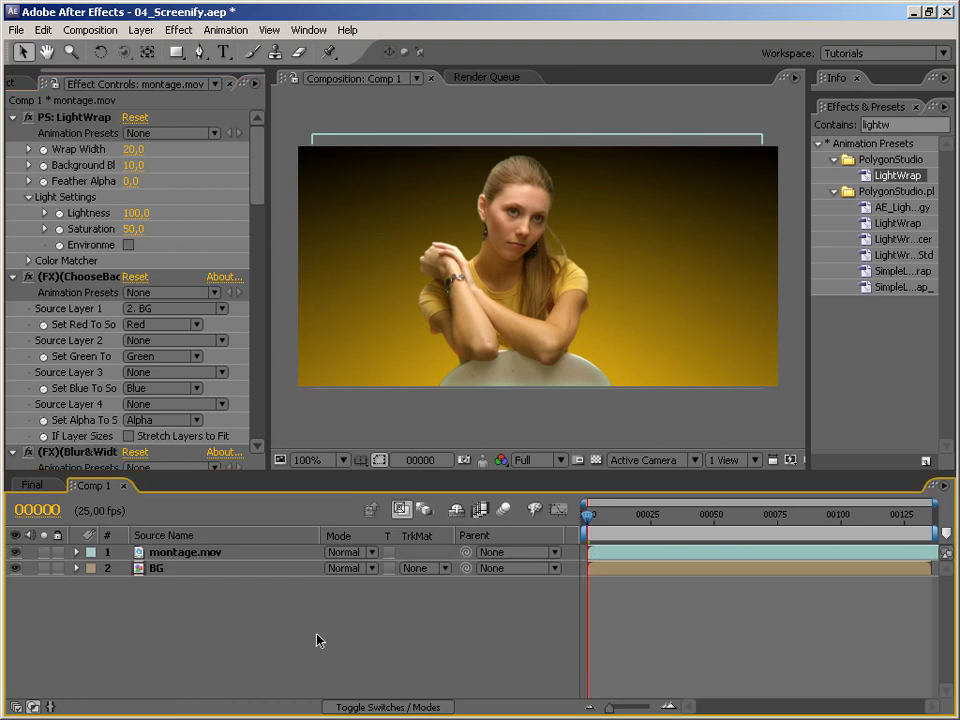
# Step: Pre-compose the montage.mov and BG layers together as TOScreen, moving all attributes into the new composition
pyautogui.click(156, 568)
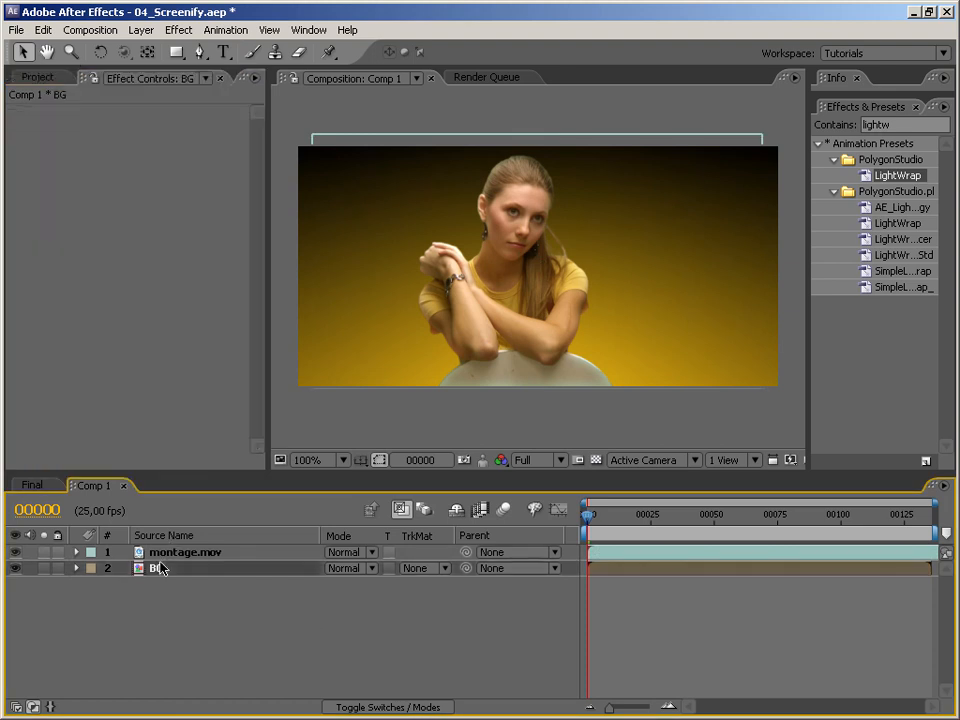
pyautogui.hotkey('ctrl', 'shift', 'c')
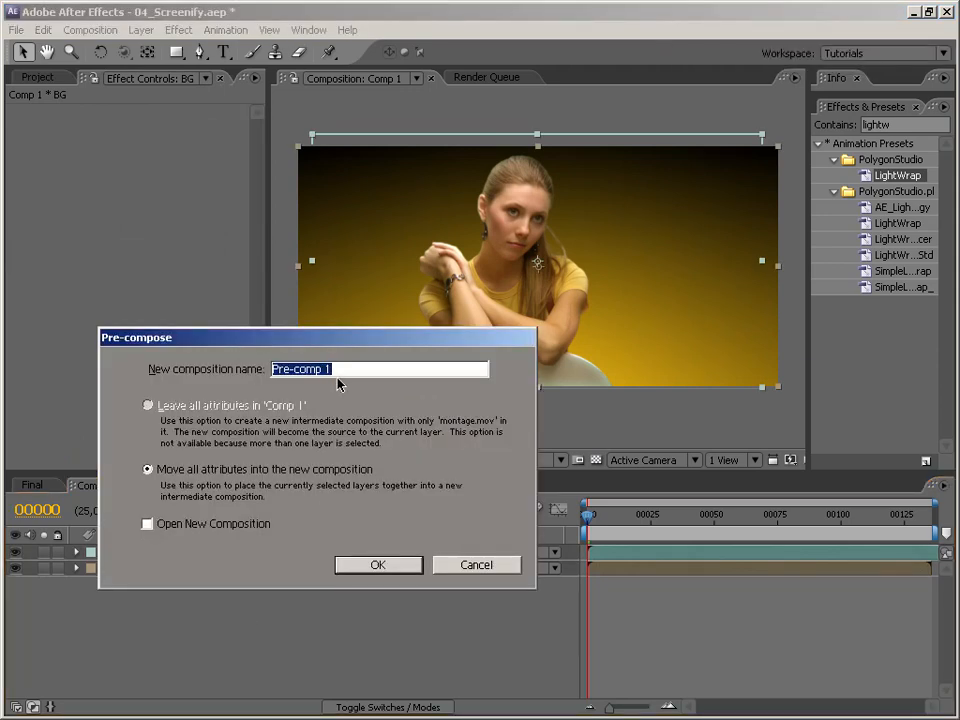
pyautogui.write('TOScreen')
pyautogui.press('Return')
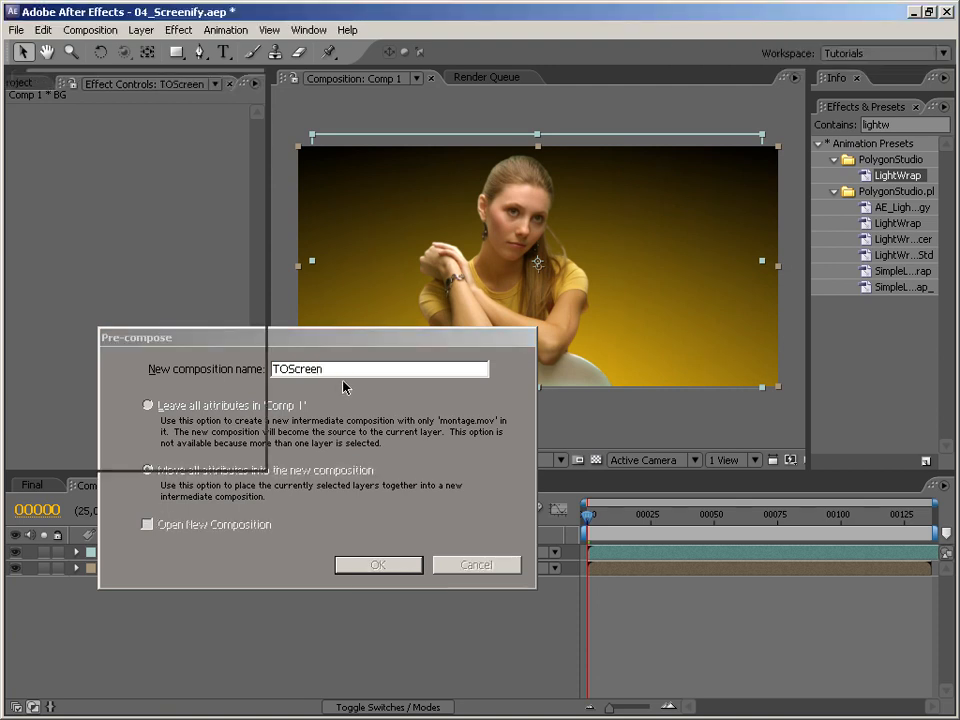
# Step: Try the PolygonStudio Screenify preset on the TOScreen layer, collapse its effects, and delete them all
pyautogui.click(886, 125)
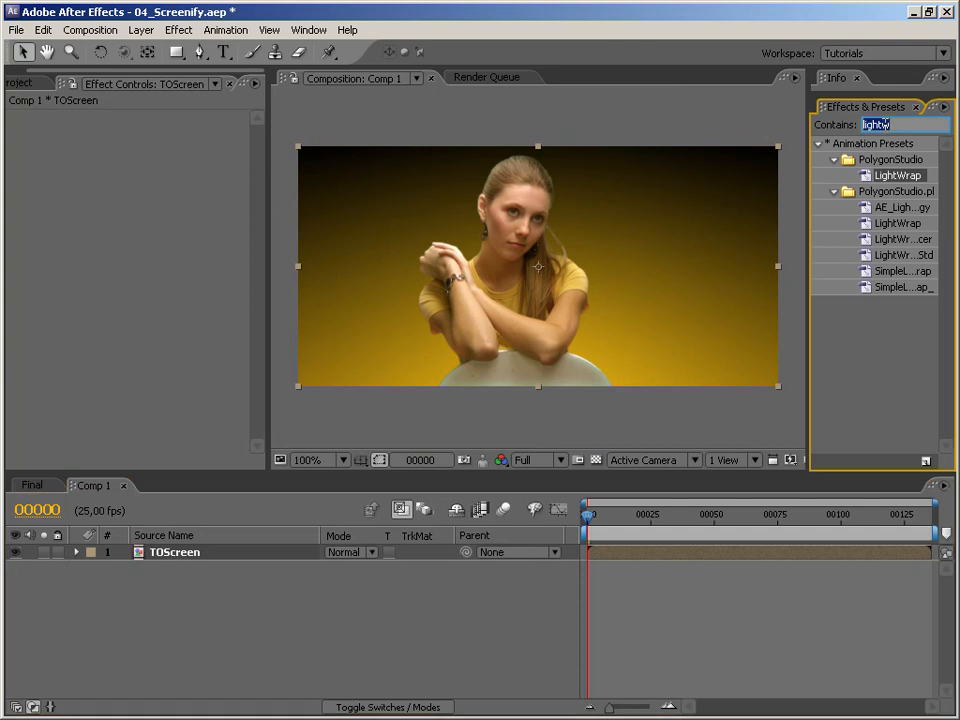
pyautogui.write('screenif')
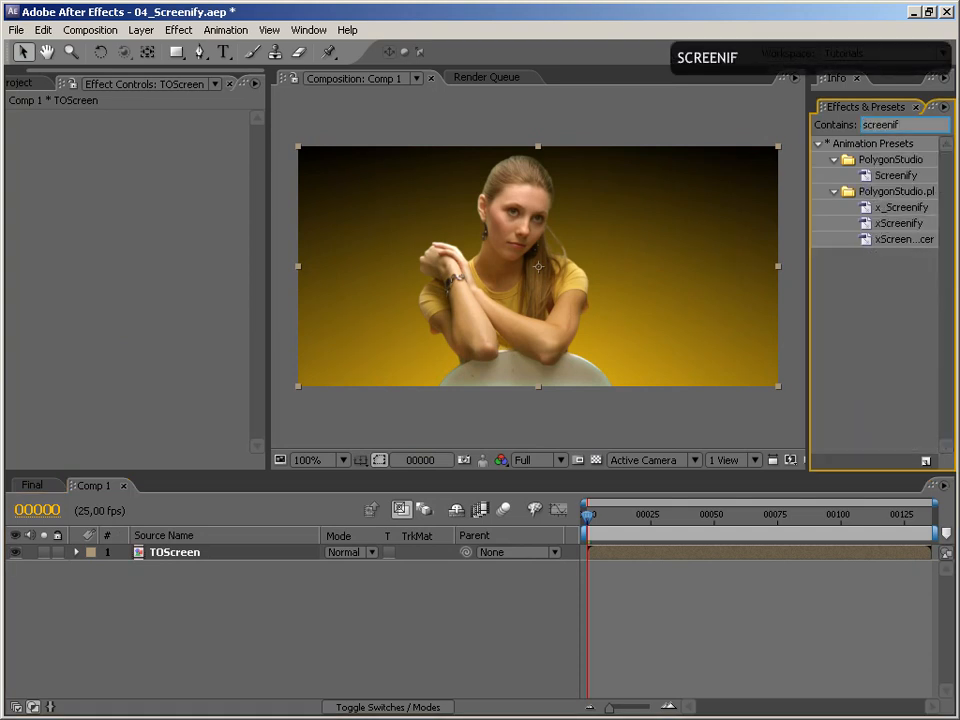
pyautogui.moveTo(878, 176); pyautogui.dragTo(432, 318)
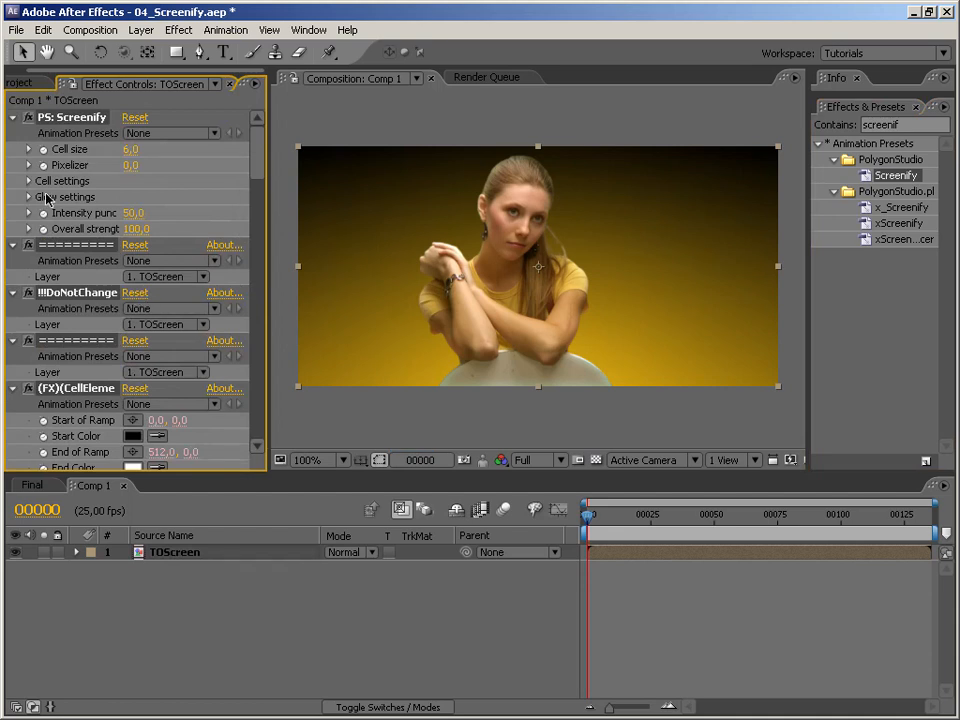
pyautogui.keyDown('ctrl'); pyautogui.click(13, 117); pyautogui.keyUp('ctrl')
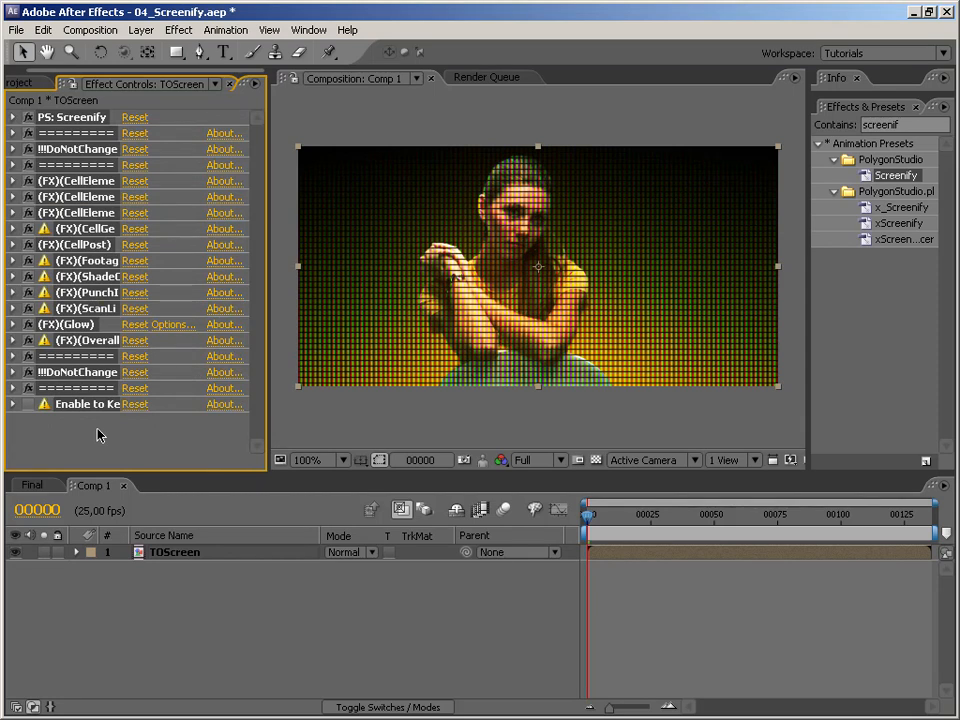
pyautogui.press('Delete')
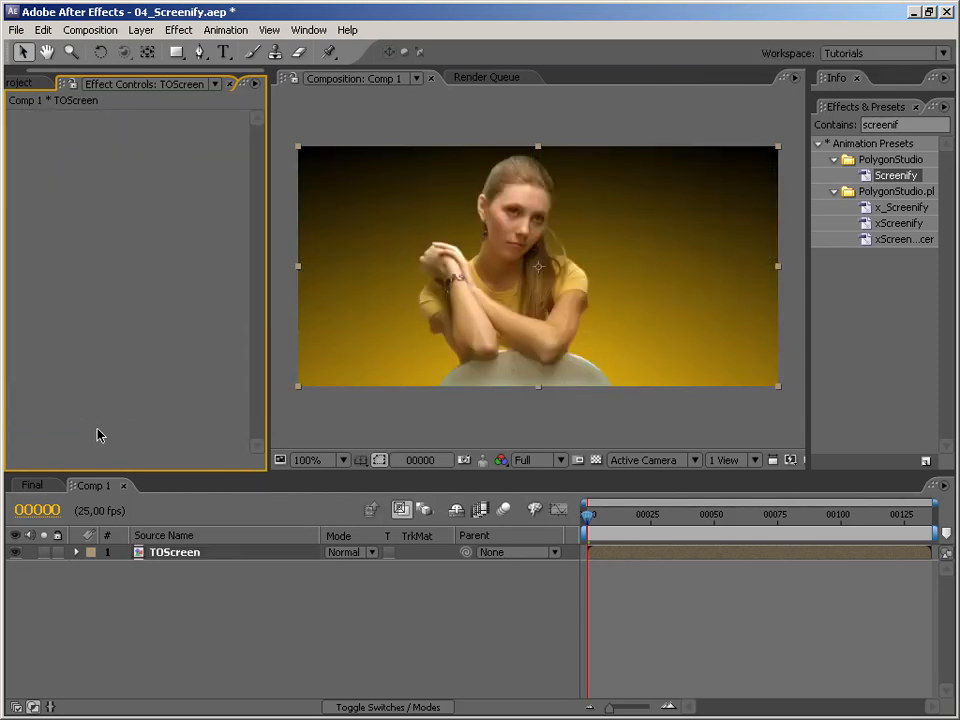
# Step: Find the Ramp effect and apply it to the TOScreen layer
pyautogui.click(885, 124)
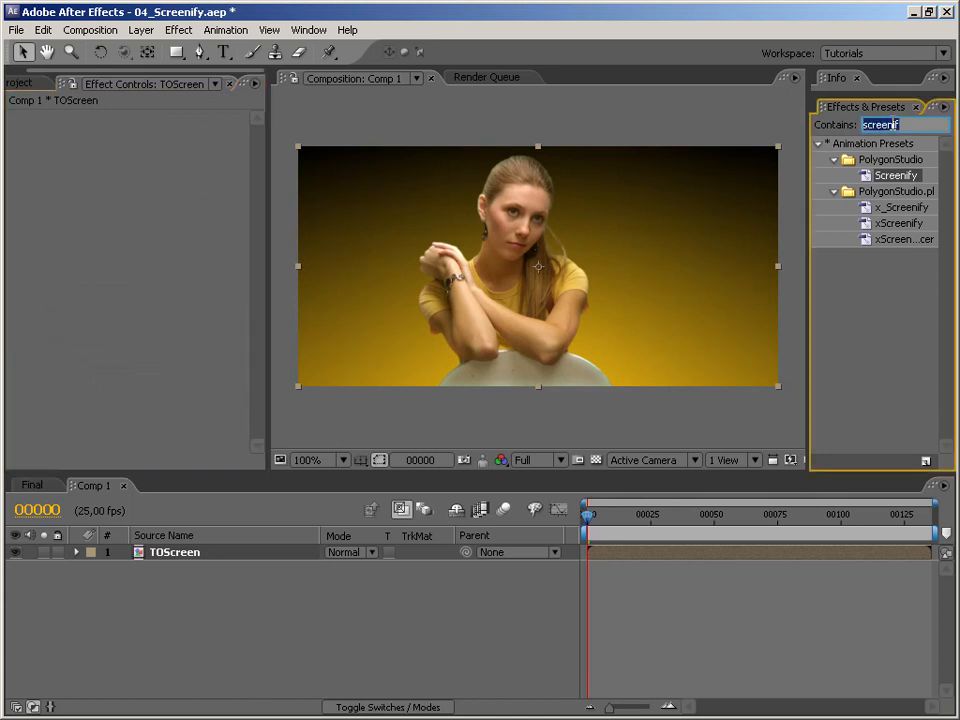
pyautogui.write('ramp')
pyautogui.moveTo(885, 209); pyautogui.dragTo(465, 274)
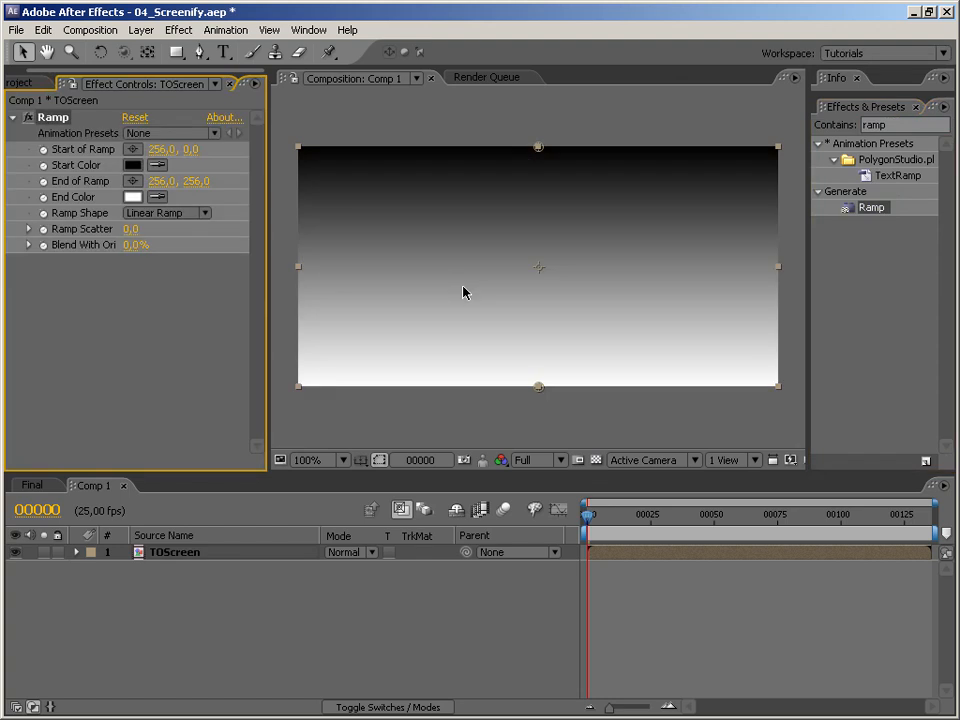
# Step: Make the ramp horizontal by setting its start to 0, 0 and its end to 512, 0
pyautogui.click(165, 154)
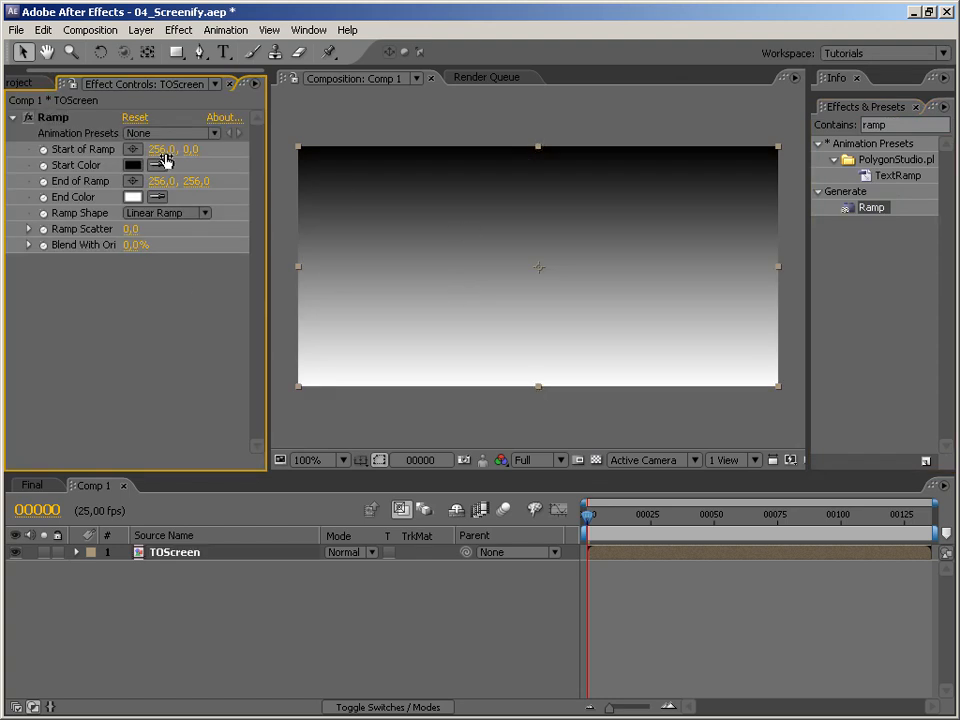
pyautogui.write('0')
pyautogui.press('Return')
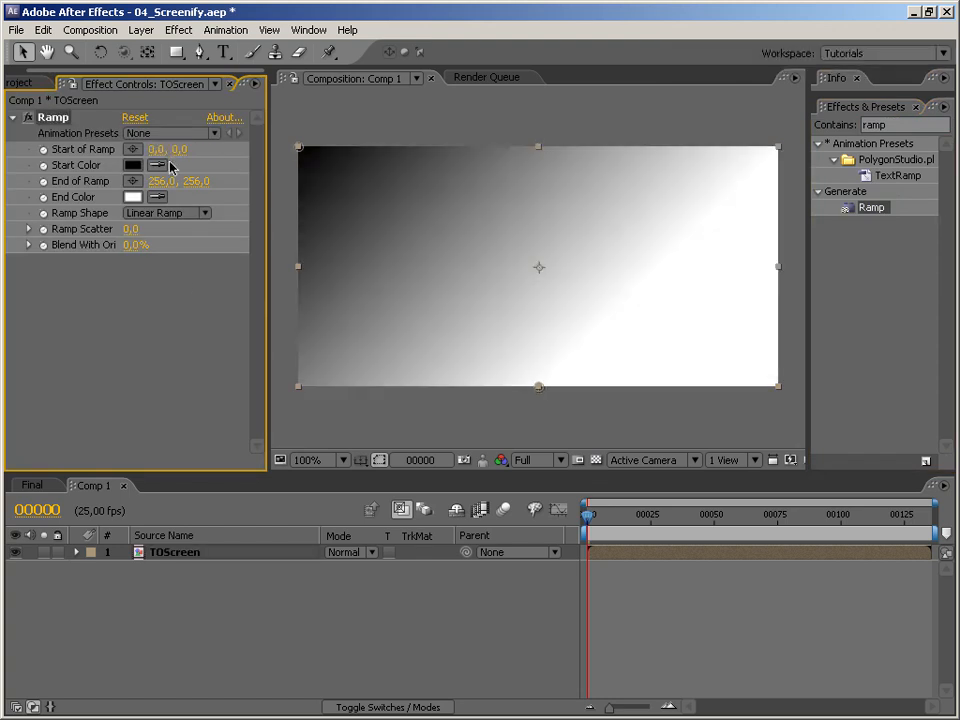
pyautogui.click(190, 185)
pyautogui.write('0')
pyautogui.press('Return')
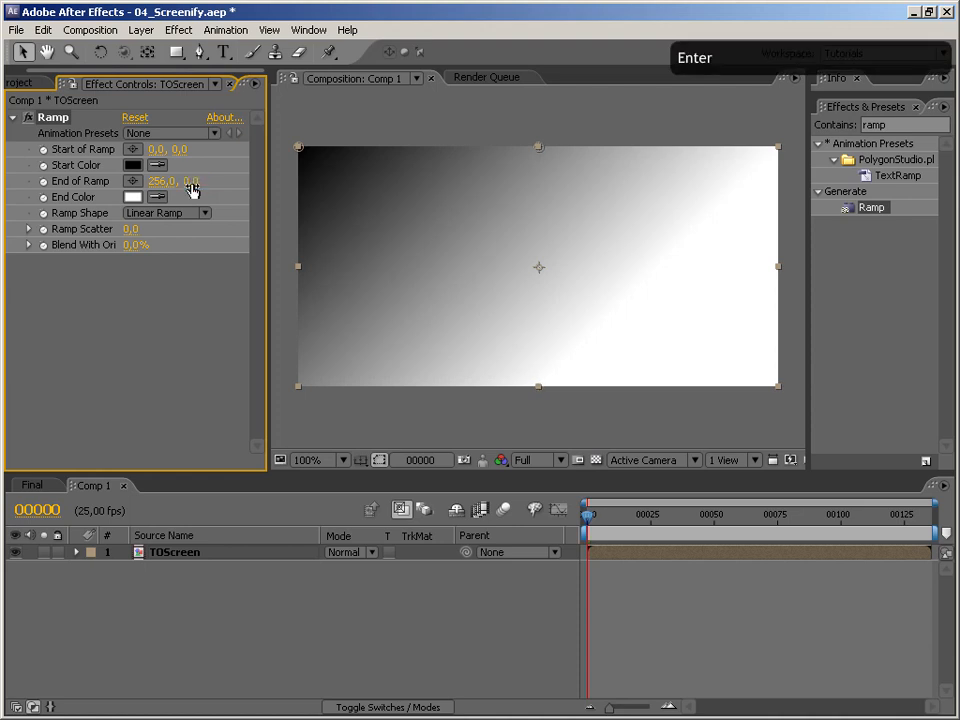
pyautogui.click(158, 182)
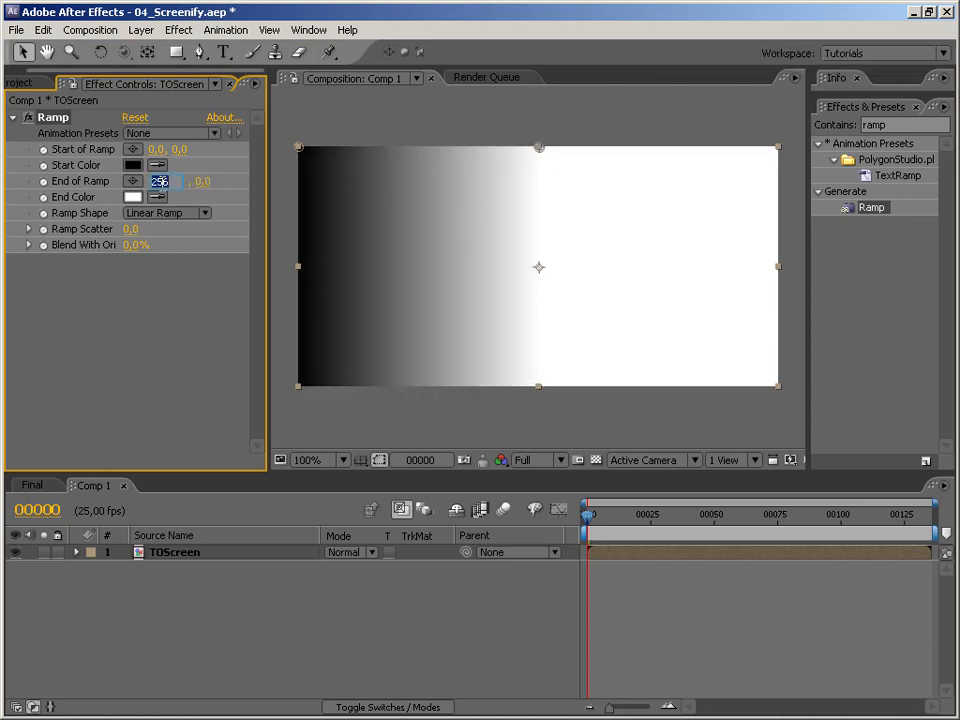
pyautogui.write('512')
pyautogui.press('Return')
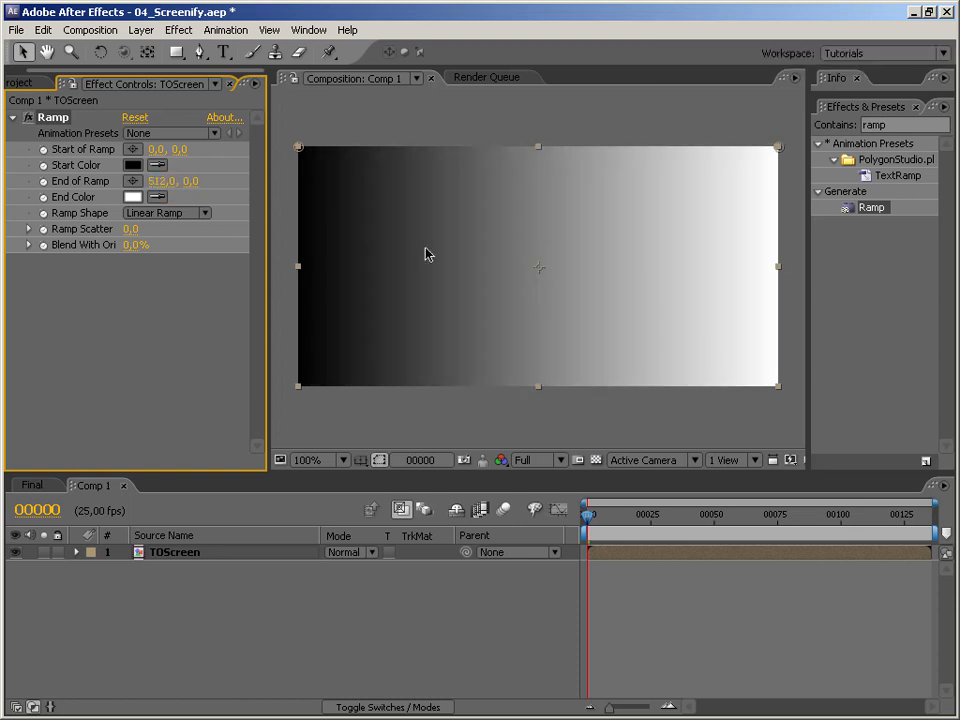
# Step: Apply Colorama to TOScreen, set its output cycle to the RGB preset palette, and turn off Interpolate Palette
pyautogui.click(905, 125)
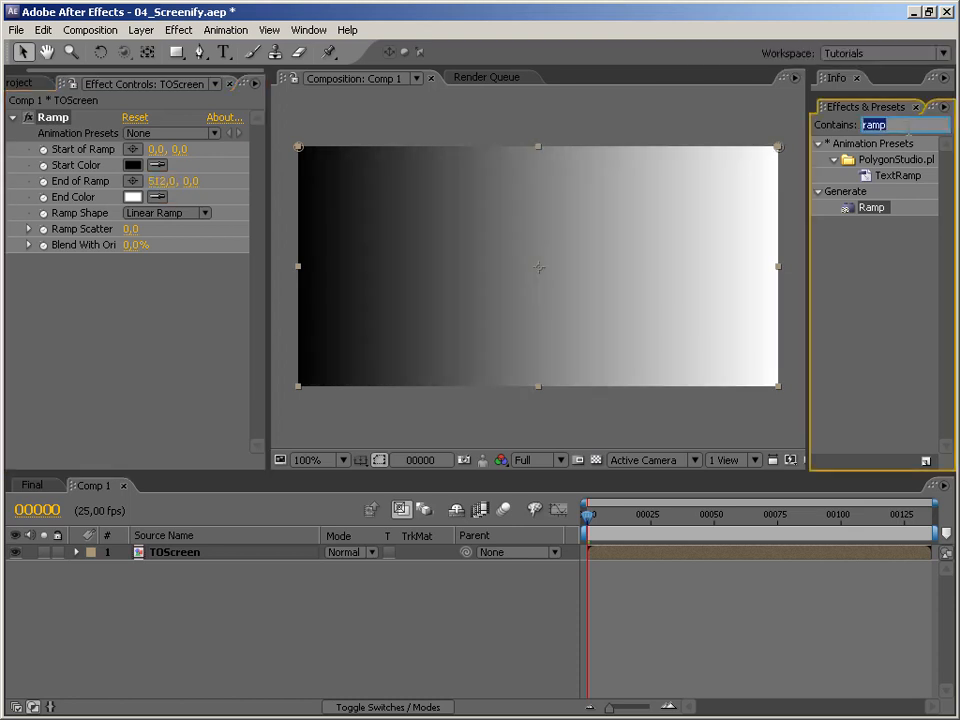
pyautogui.write('colora')
pyautogui.moveTo(880, 160); pyautogui.dragTo(514, 321)
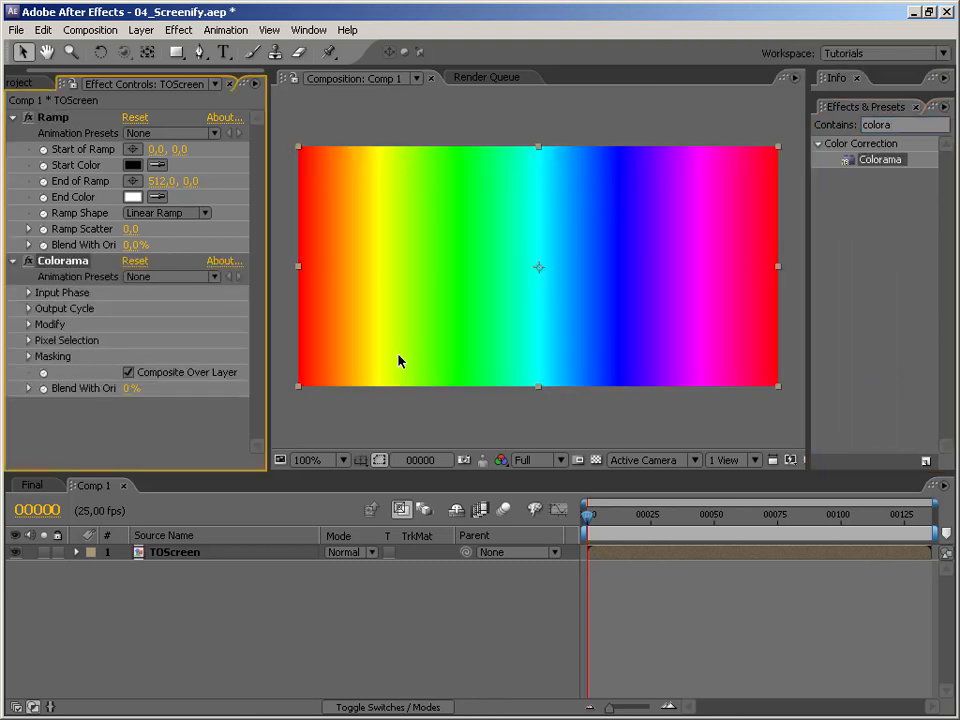
pyautogui.click(29, 309)
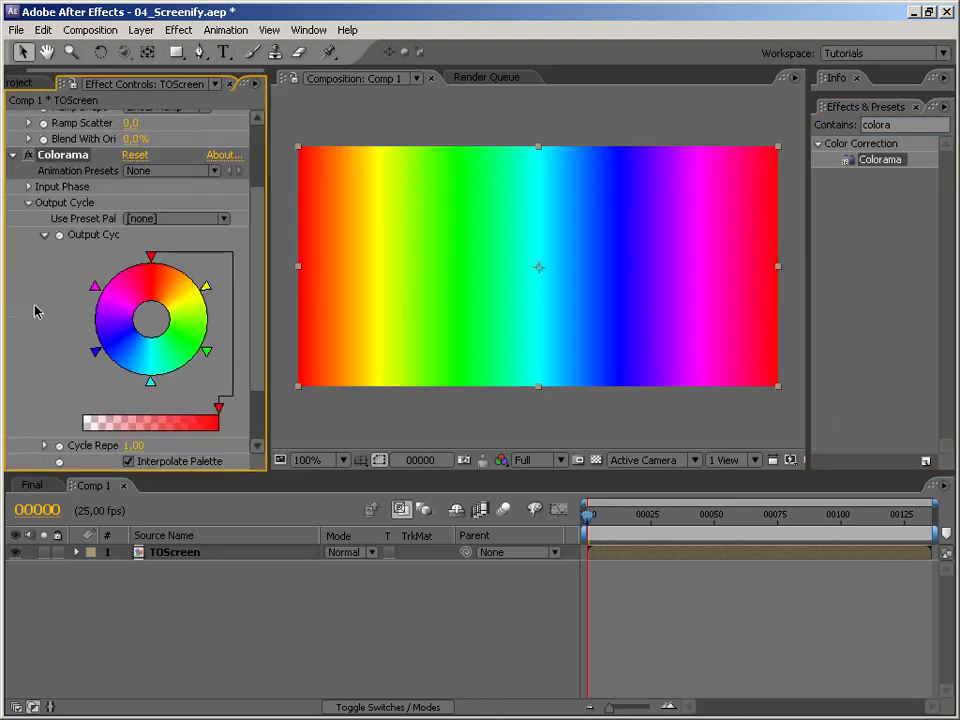
pyautogui.click(152, 218)
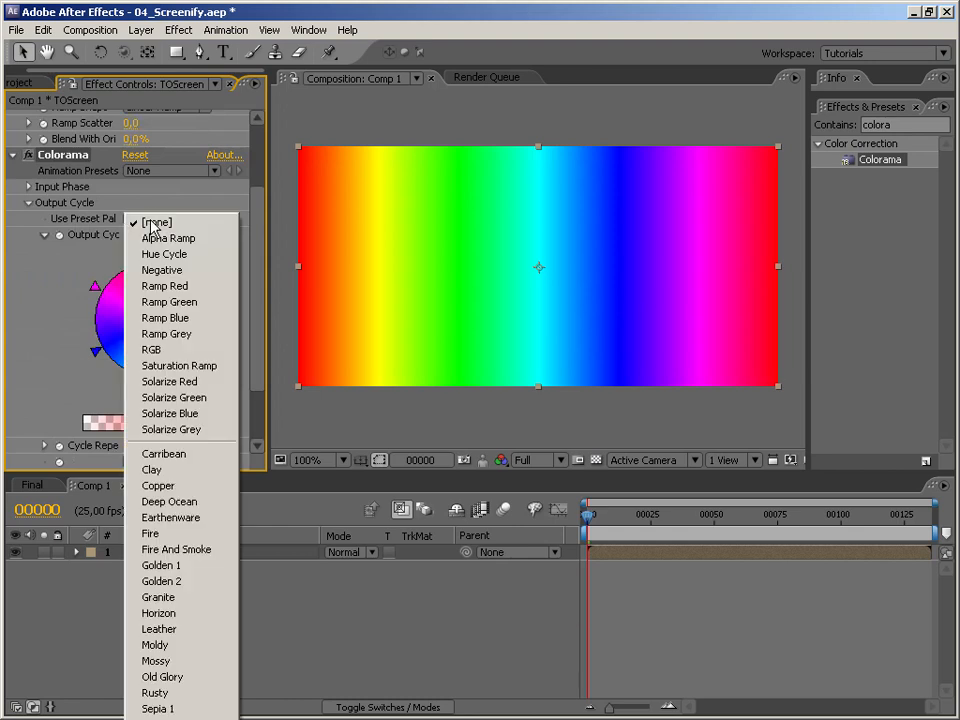
pyautogui.click(166, 350)
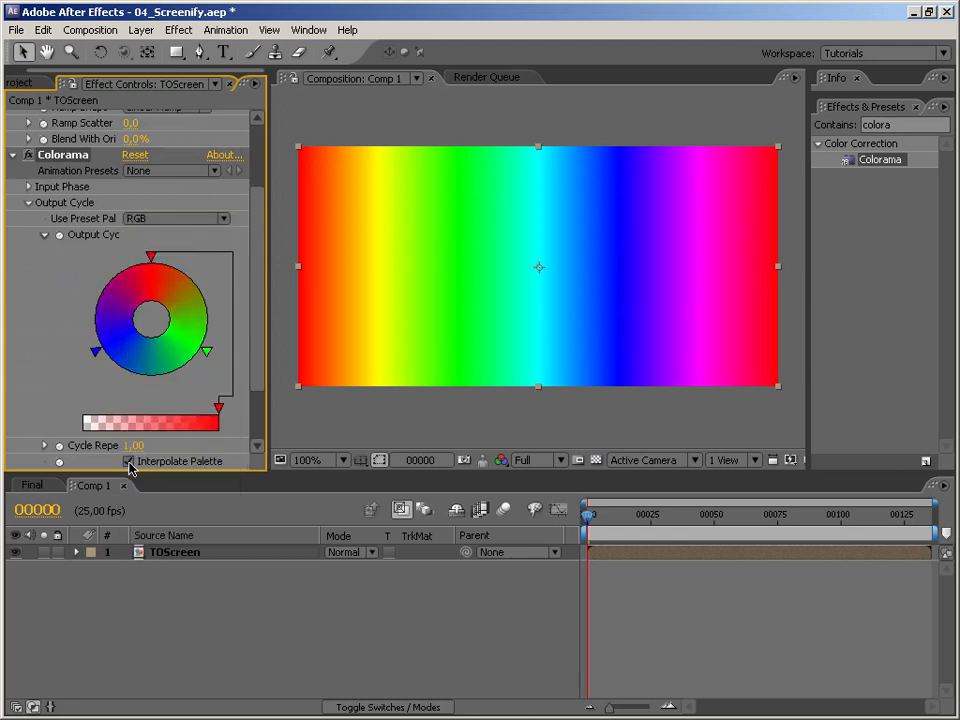
pyautogui.click(128, 461)
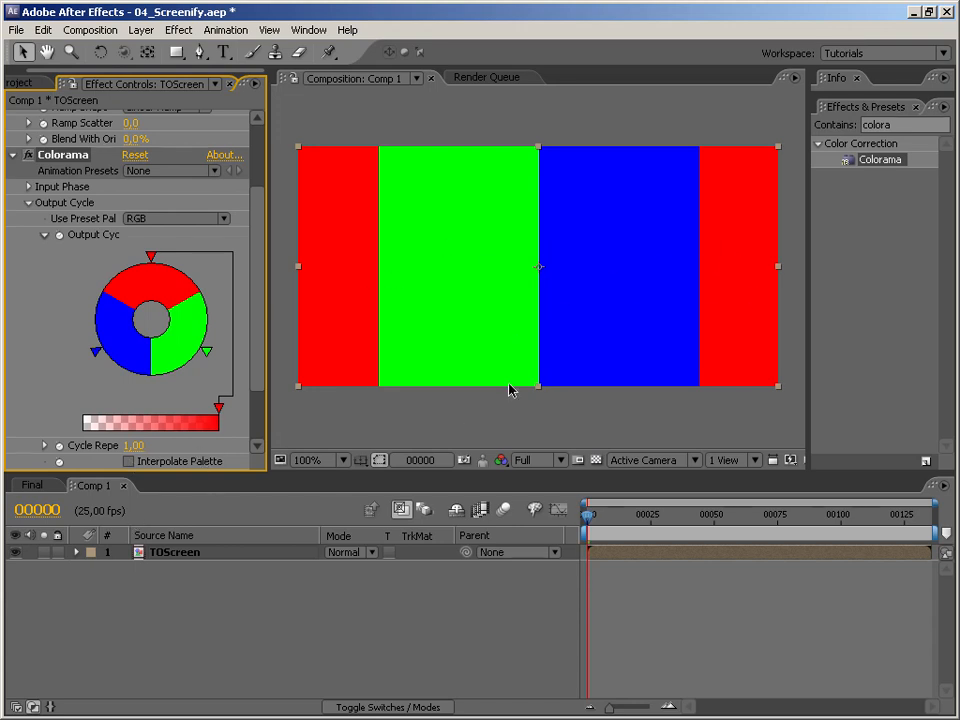
# Step: Try 25.60 cycle repetitions in Colorama's output cycle, and restore the value to 1
pyautogui.moveTo(136, 445); pyautogui.dragTo(310, 452)
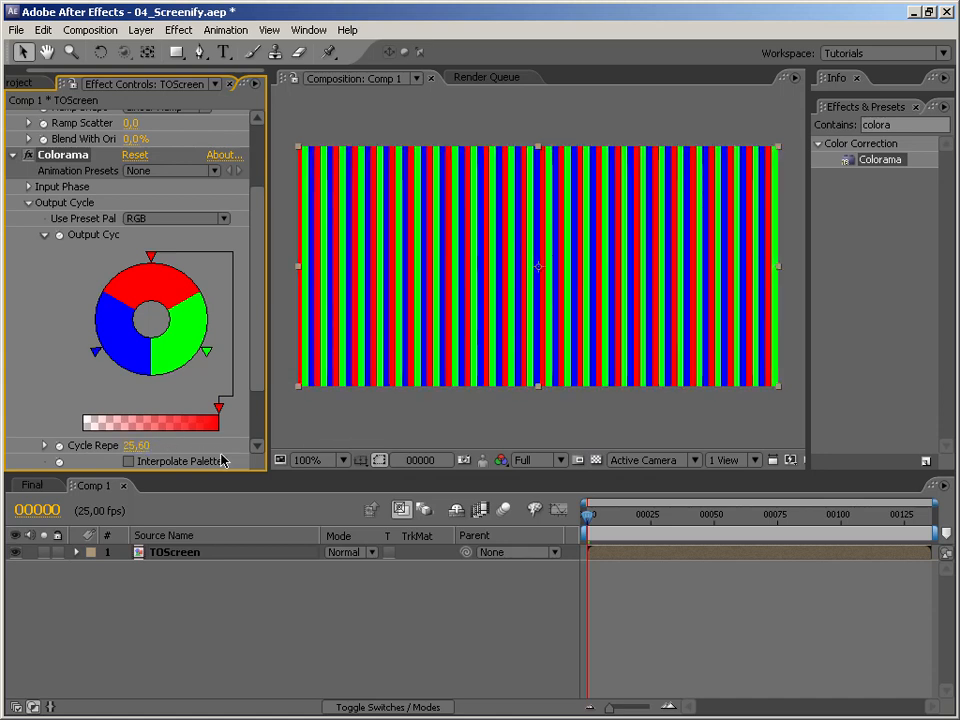
pyautogui.click(136, 445)
pyautogui.write('1')
pyautogui.press('Return')
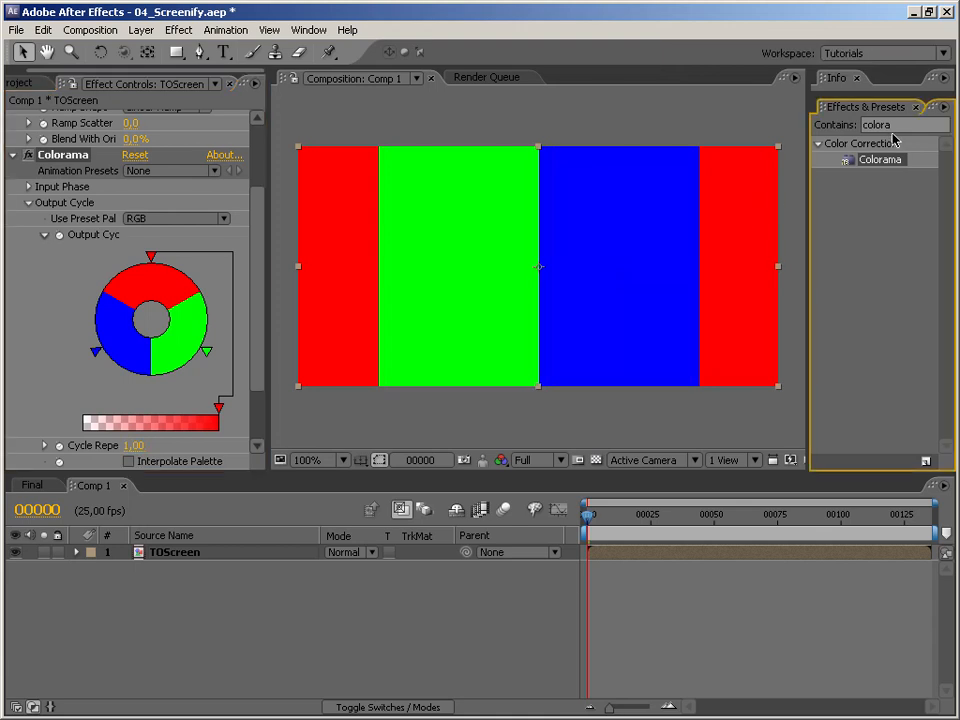
# Step: Apply CC Tiler to the TOScreen layer and reduce its scale to 9%
pyautogui.doubleClick(880, 124)
pyautogui.write('cc ti')
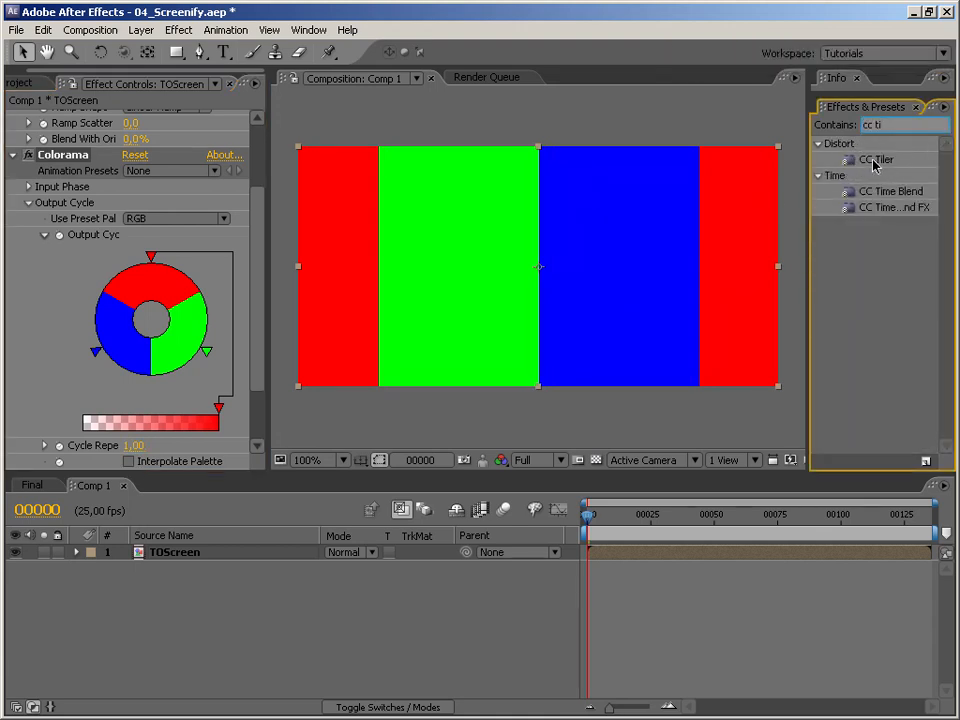
pyautogui.moveTo(873, 165); pyautogui.dragTo(606, 258)
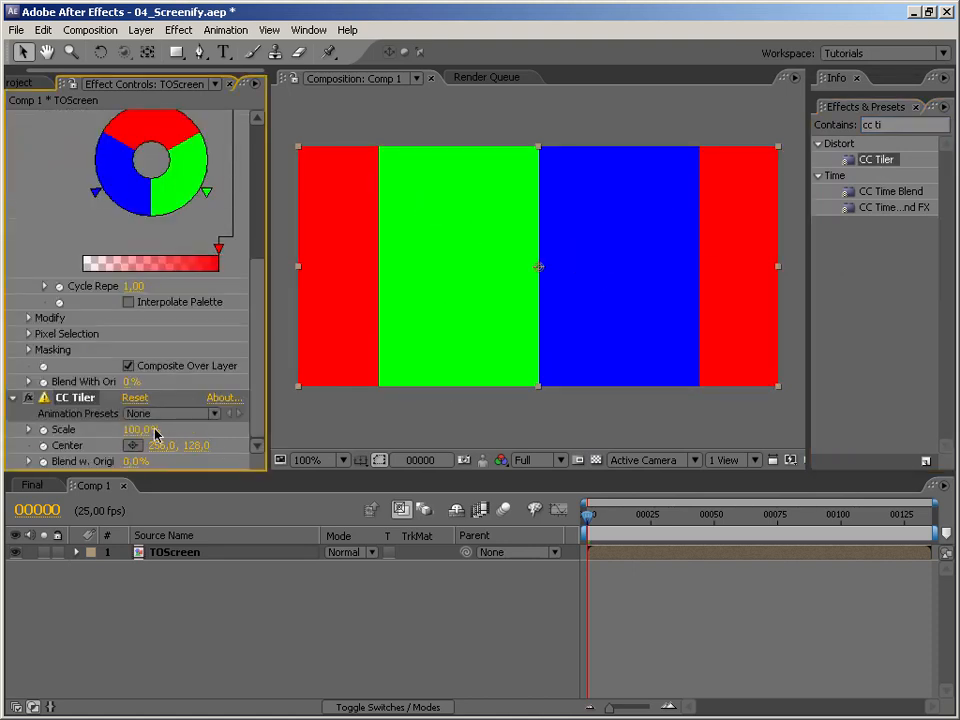
pyautogui.moveTo(128, 429); pyautogui.dragTo(38, 429)
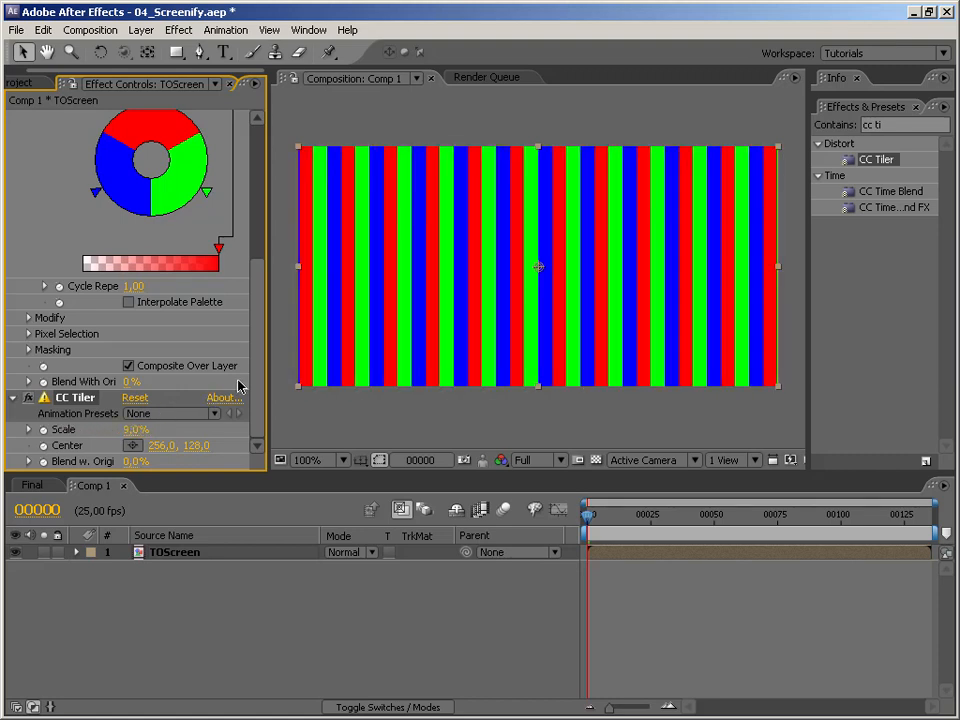
# Step: Preview the tiling on the footage with Ramp and Colorama disabled and a larger tile scale, and re-enable both effects
pyautogui.moveTo(259, 388); pyautogui.dragTo(259, 133)
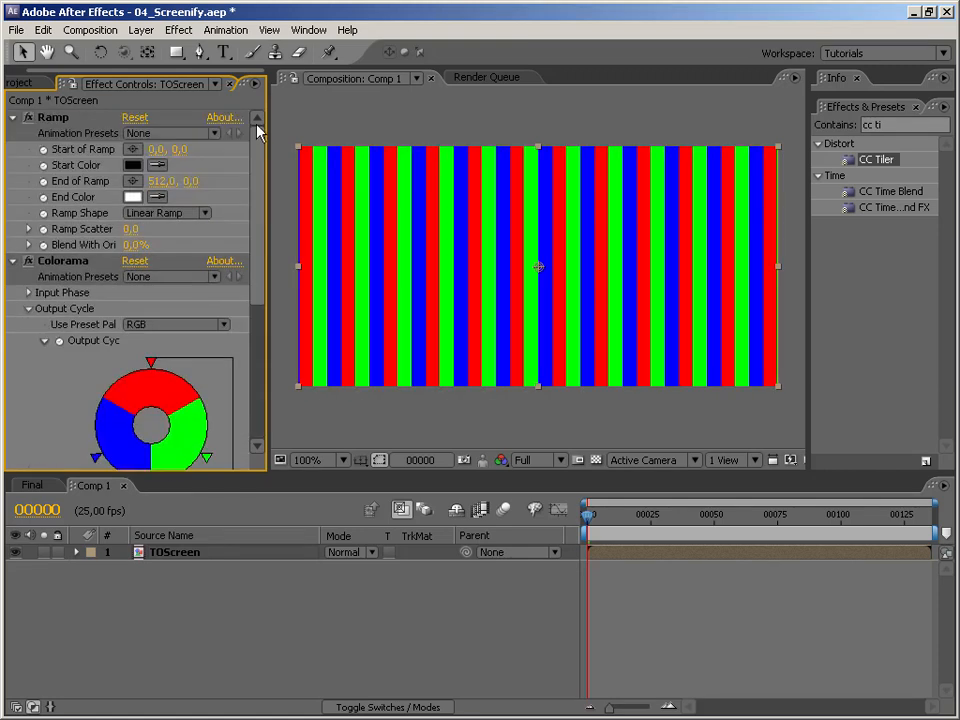
pyautogui.click(28, 261)
pyautogui.click(28, 117)
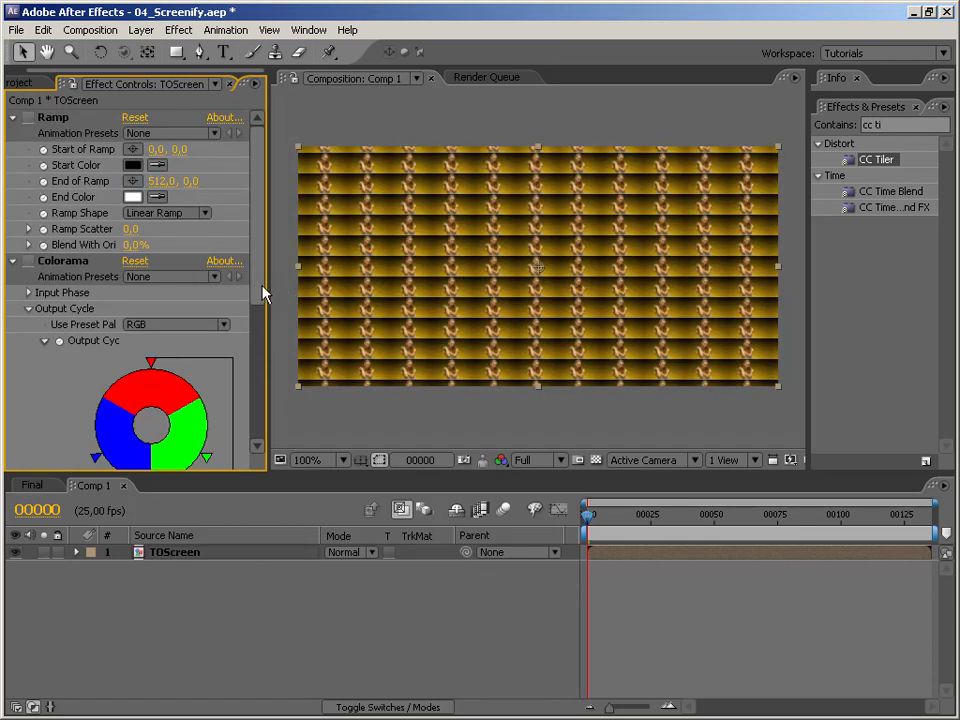
pyautogui.moveTo(257, 307); pyautogui.dragTo(244, 444)
pyautogui.moveTo(133, 431); pyautogui.dragTo(159, 429)
pyautogui.moveTo(257, 339); pyautogui.dragTo(242, 120)
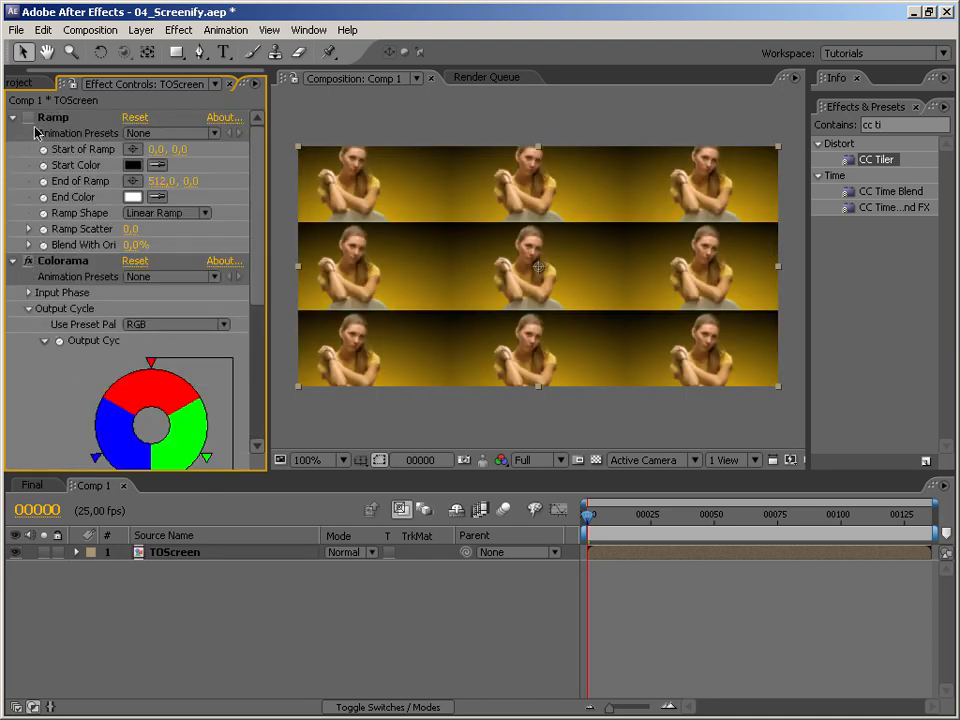
pyautogui.click(27, 118)
pyautogui.click(27, 118)
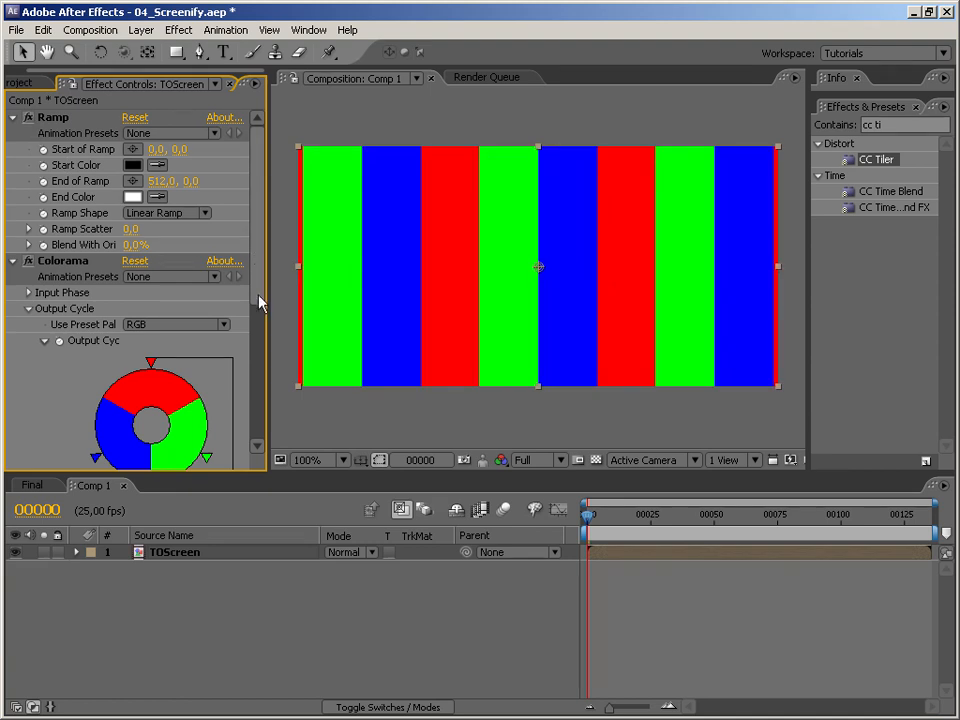
# Step: Set CC Tiler's scale to 1.5% for narrow red, green and blue stripes
pyautogui.moveTo(256, 271); pyautogui.dragTo(238, 454)
pyautogui.scroll(-1, 238, 454)
pyautogui.moveTo(135, 430); pyautogui.dragTo(92, 425)
pyautogui.click(129, 429)
pyautogui.write('1,5')
pyautogui.press('Return')
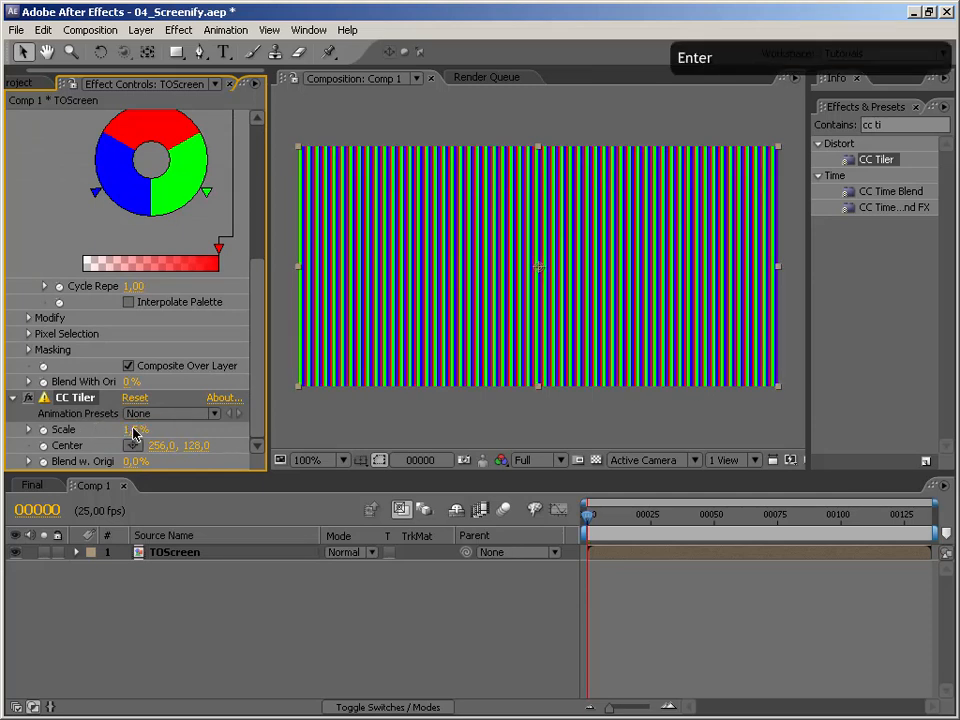
# Step: Try CC Tiler scale values of 1.3% and 1.6%
pyautogui.click(132, 430)
pyautogui.write('1')
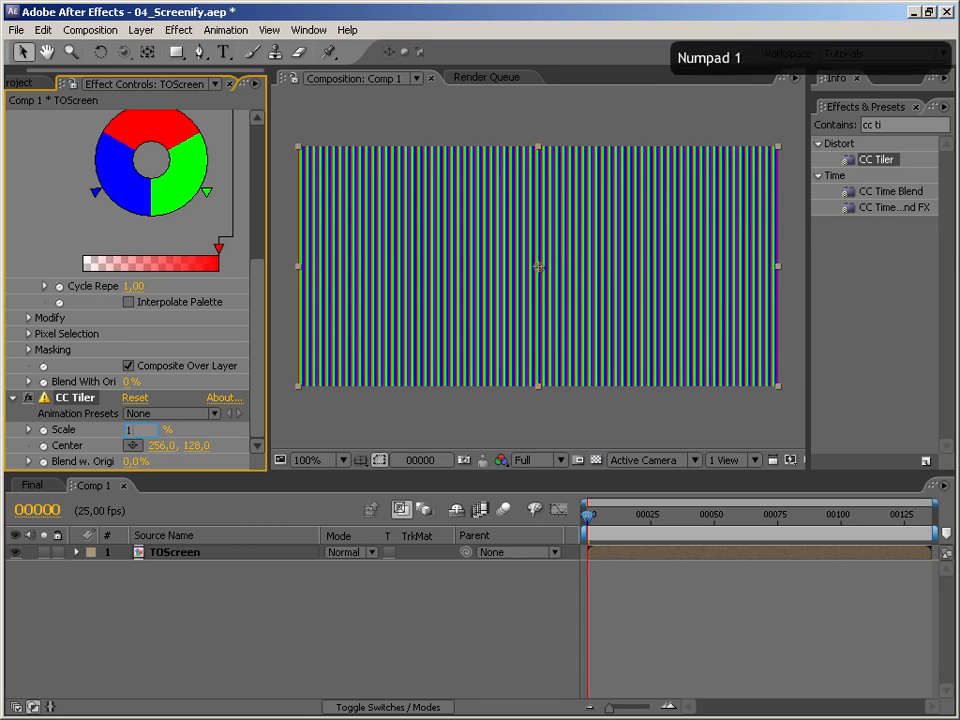
pyautogui.write(',3')
pyautogui.press('Return')
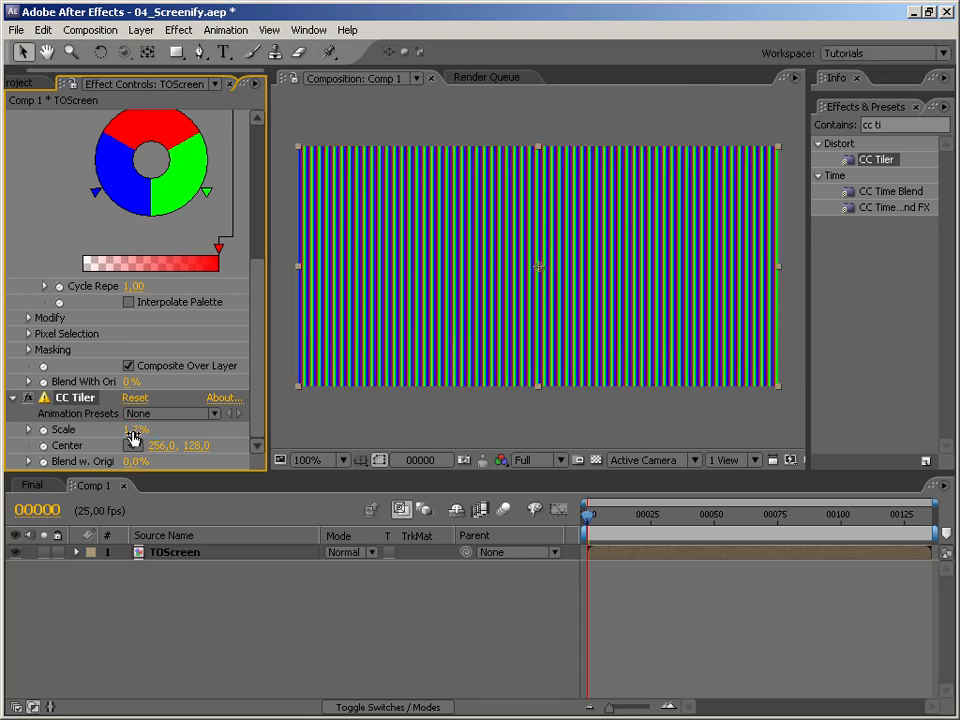
pyautogui.click(135, 437)
pyautogui.write('1,6')
pyautogui.press('Return')
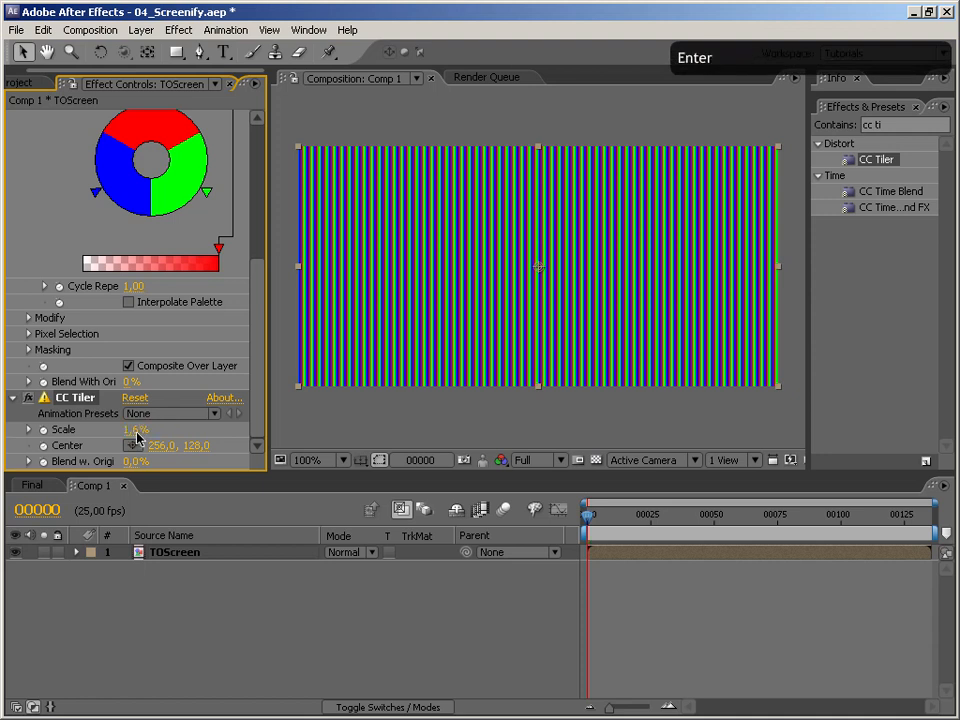
# Step: Try CC Tiler scale values of 1.5%, 2%, 2.4% and 1.2%
pyautogui.click(134, 430)
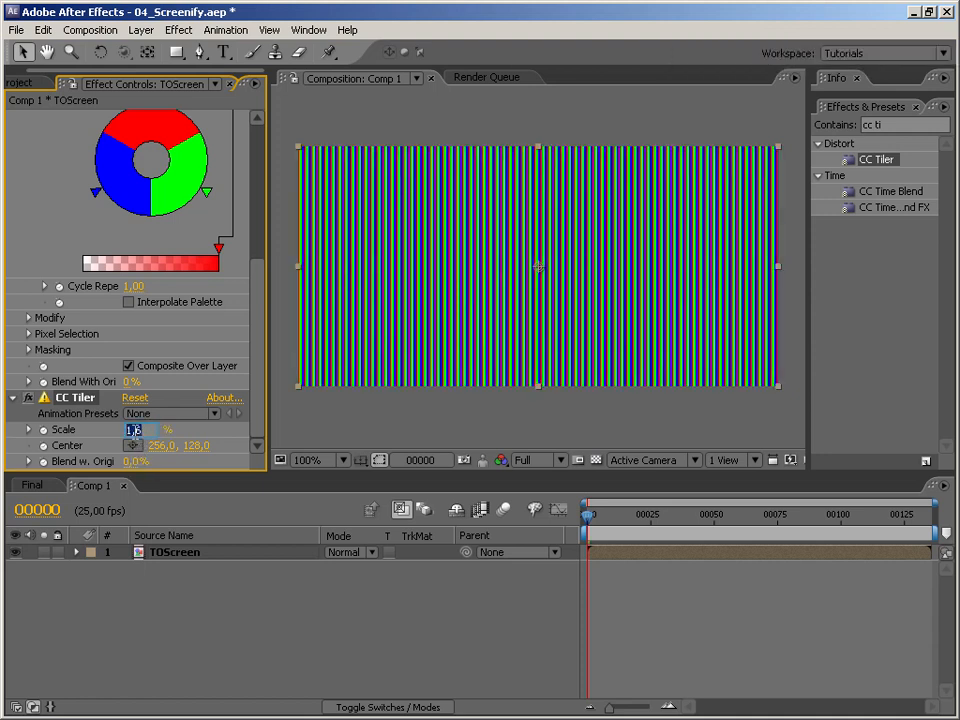
pyautogui.write('1.5')
pyautogui.press('Return')
pyautogui.click(134, 432)
pyautogui.write('2')
pyautogui.press('Return')
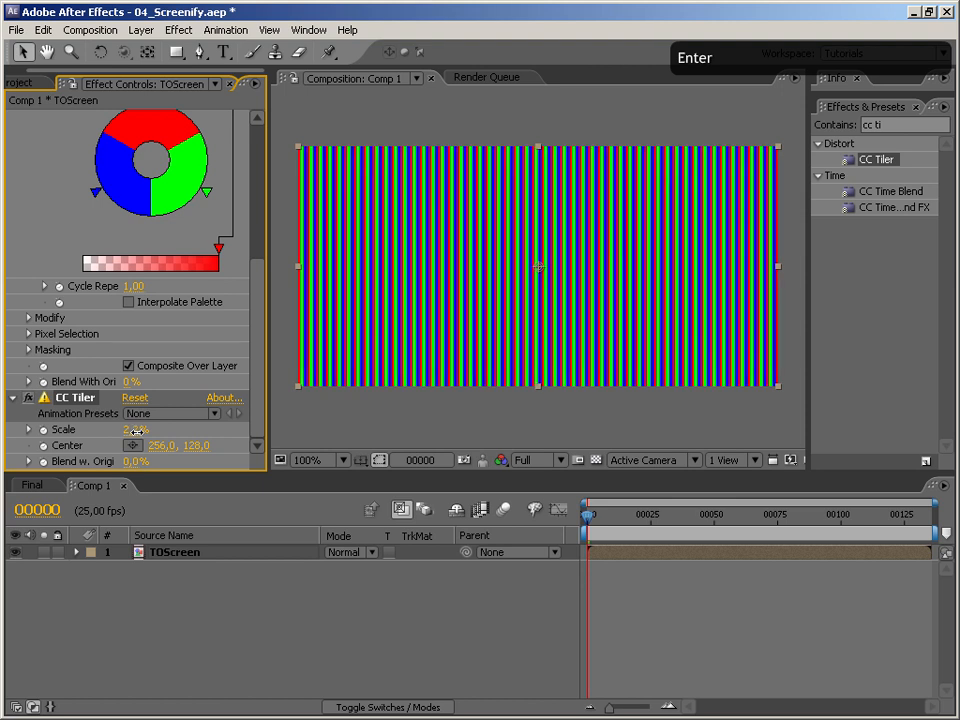
pyautogui.moveTo(135, 430); pyautogui.dragTo(140, 430)
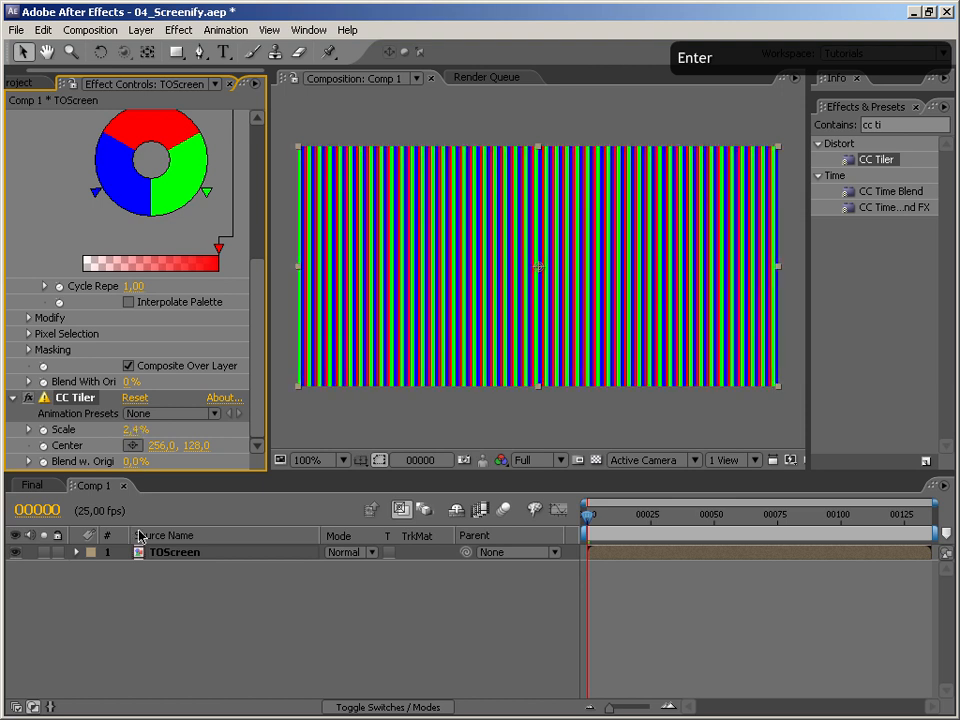
pyautogui.click(135, 432)
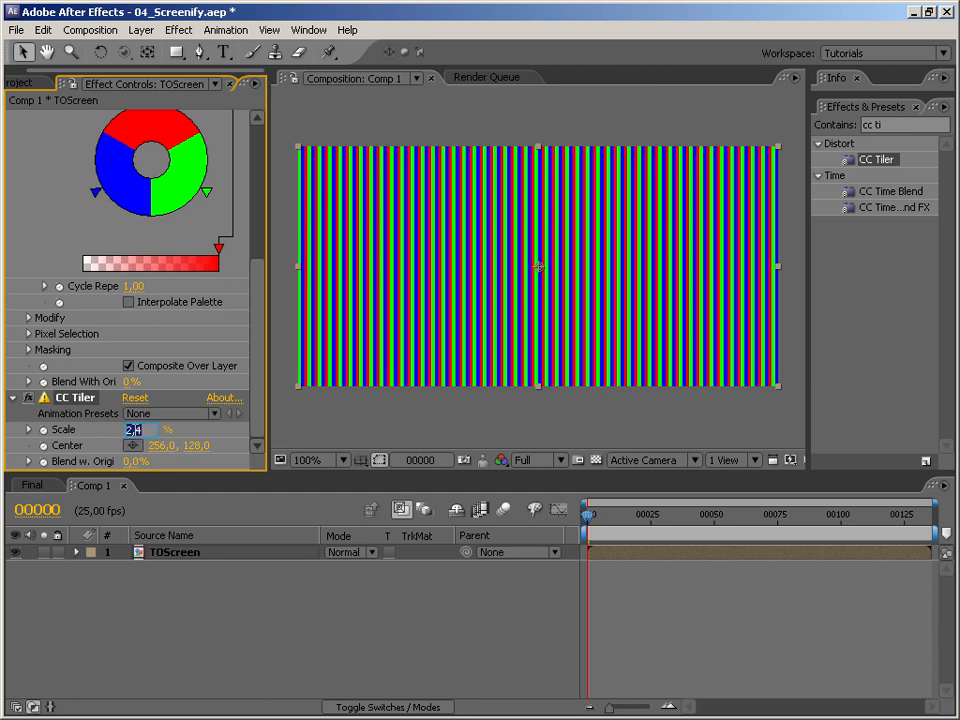
pyautogui.write('1,2')
pyautogui.press('Return')
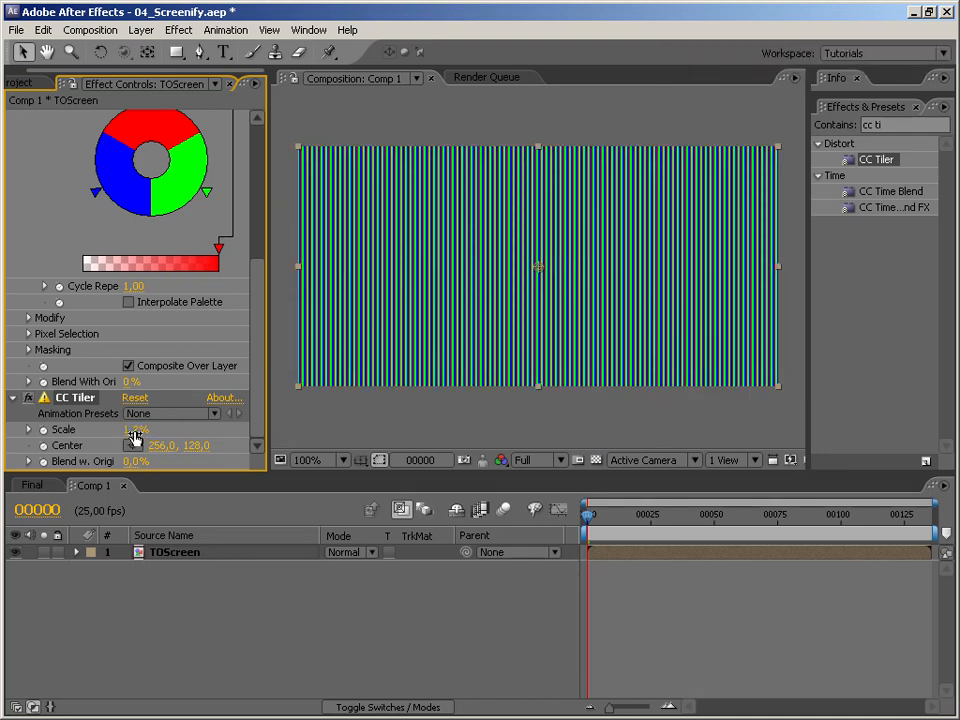
# Step: Set CC Tiler's scale to 2.4% and collapse the Ramp, Colorama and CC Tiler settings
pyautogui.click(133, 430)
pyautogui.write('2,')
pyautogui.press('Return')
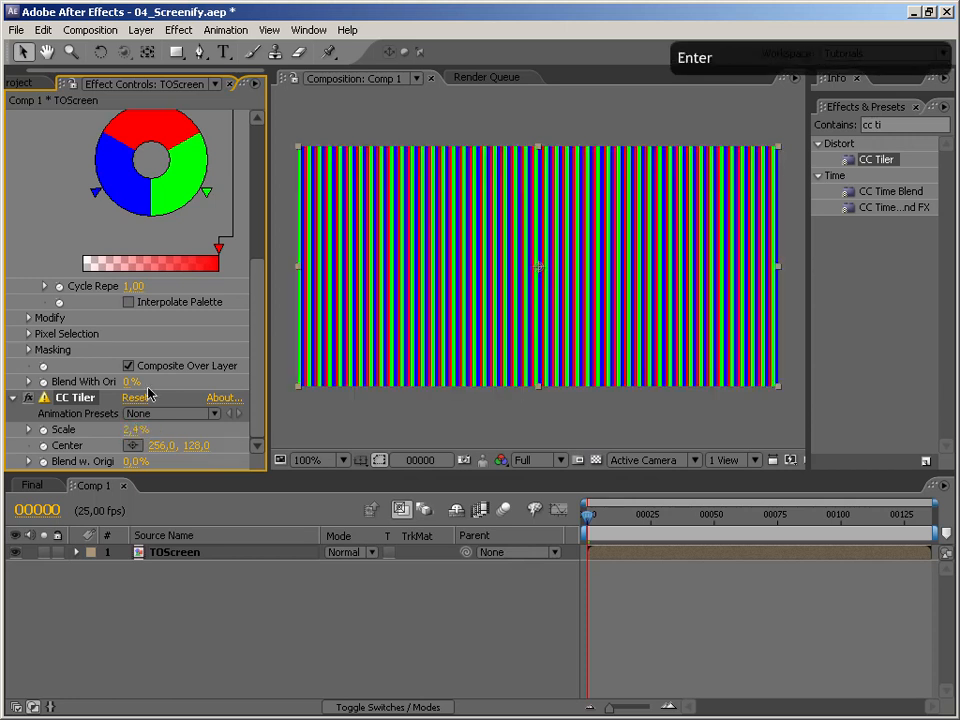
pyautogui.scroll(5, 257, 317)
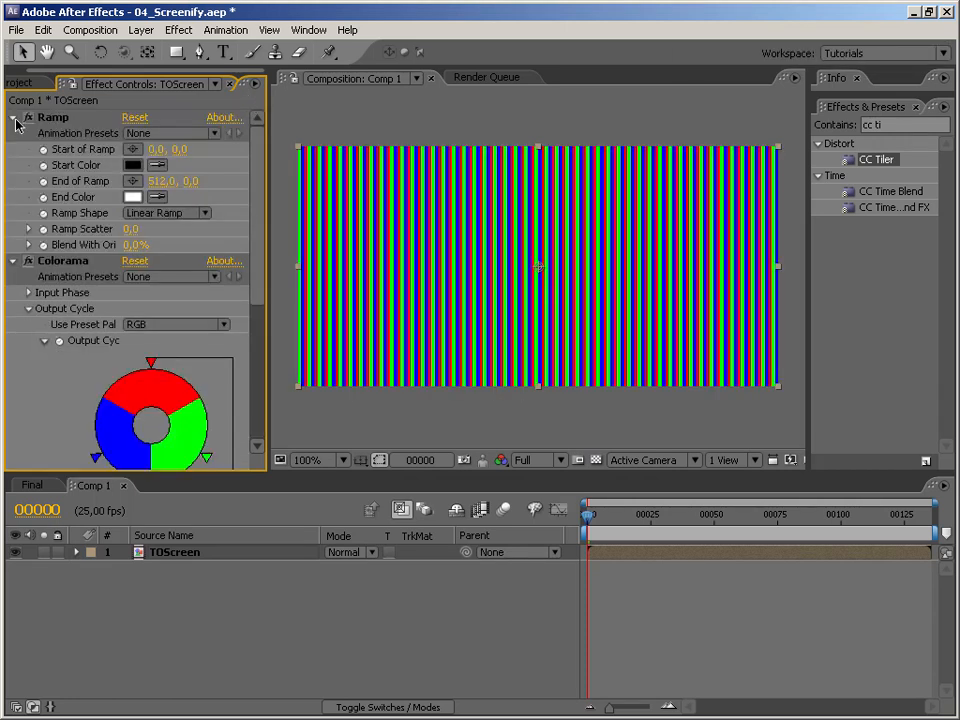
pyautogui.click(13, 118)
pyautogui.click(13, 133)
pyautogui.click(13, 149)
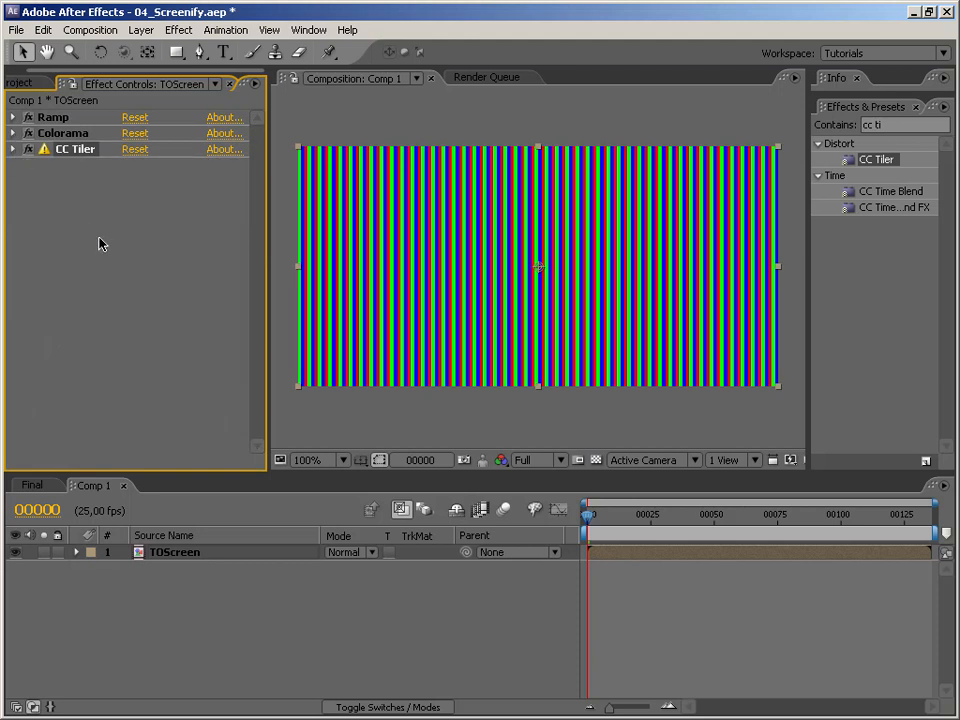
# Step: Apply CC Composite to the TOScreen layer and composite the original with Hard Light
pyautogui.click(893, 124)
pyautogui.write('cc co')
pyautogui.moveTo(888, 162); pyautogui.dragTo(518, 266)
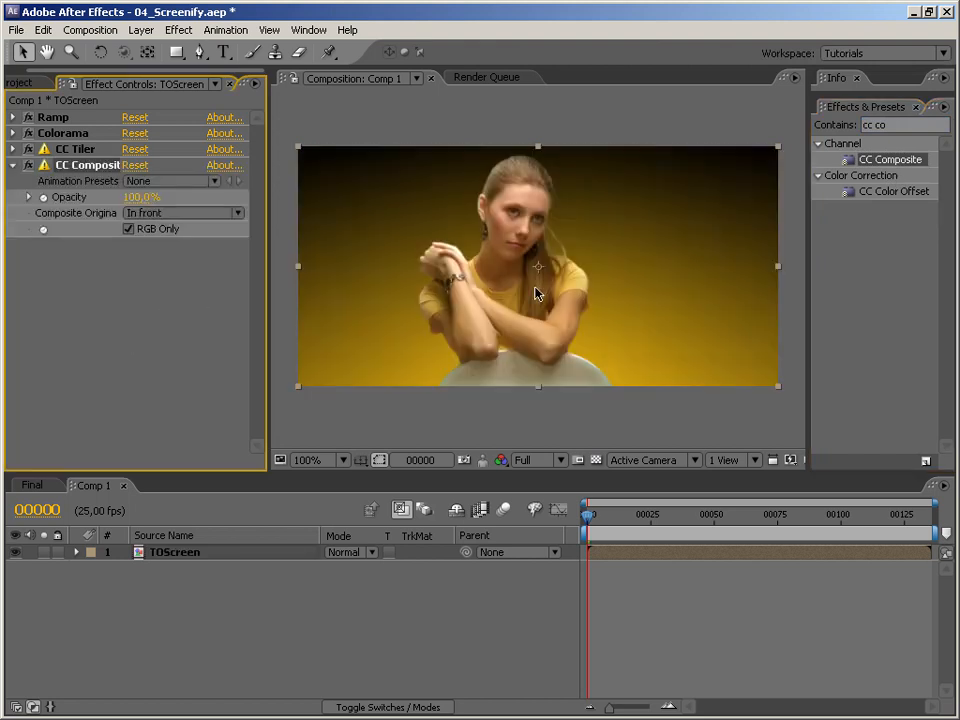
pyautogui.click(166, 218)
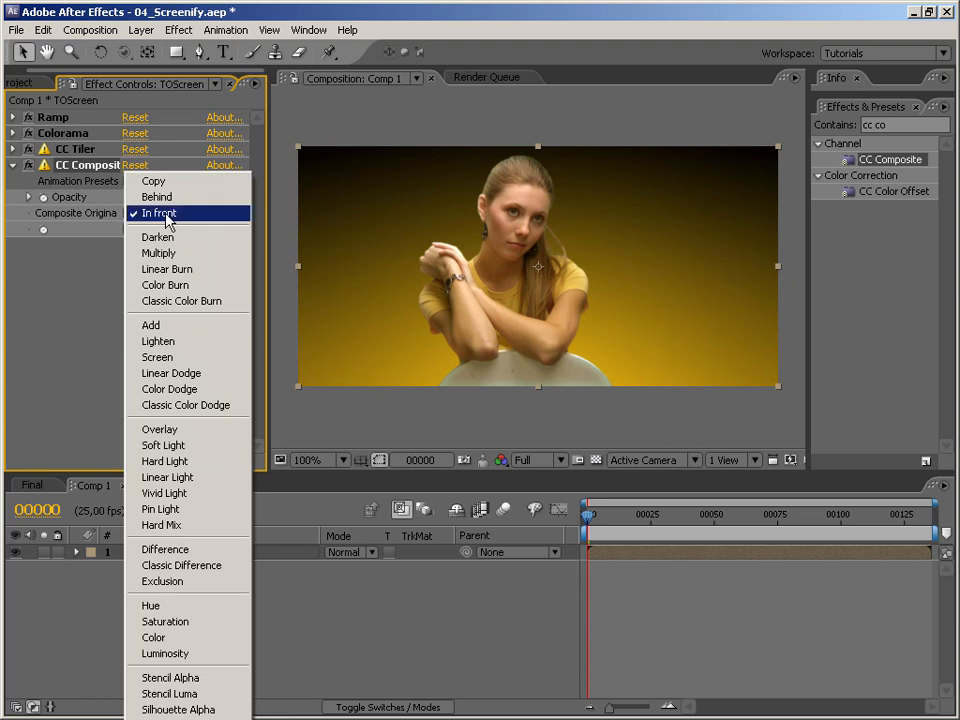
pyautogui.click(183, 463)
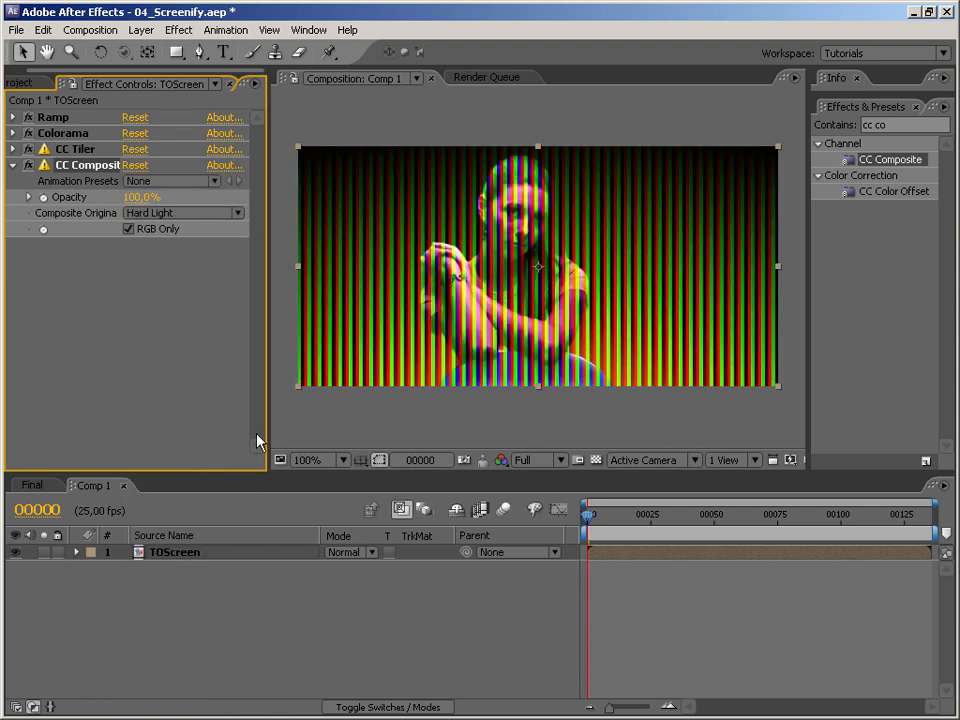
# Step: Apply the Grid effect to the footage and move its anchor just outside the frame's upper-left corner, at about -10, -12
pyautogui.click(905, 125)
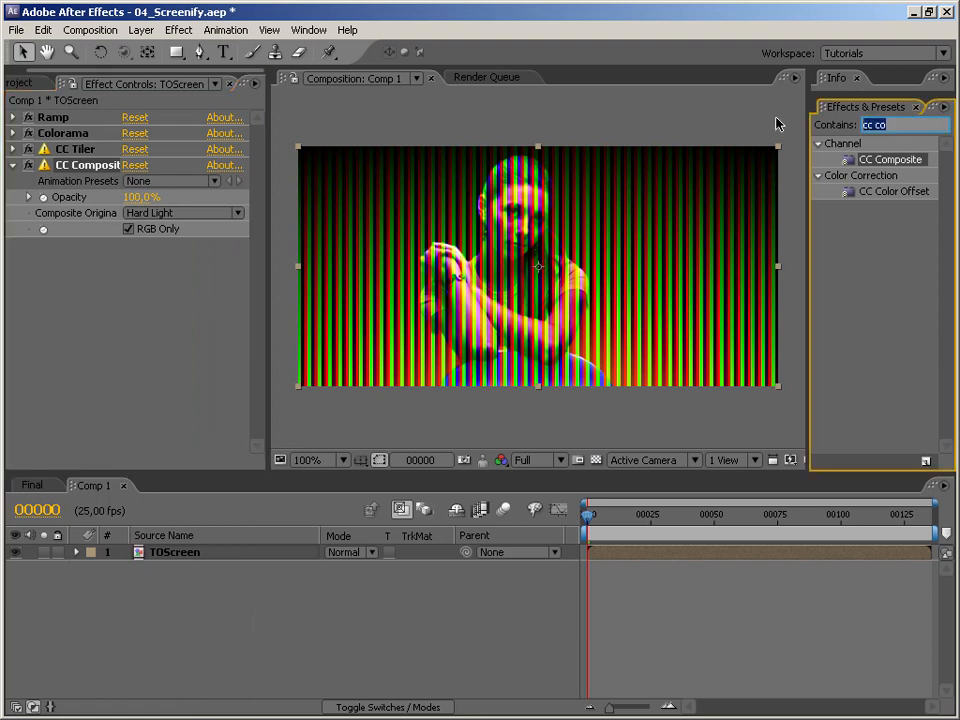
pyautogui.write('grid')
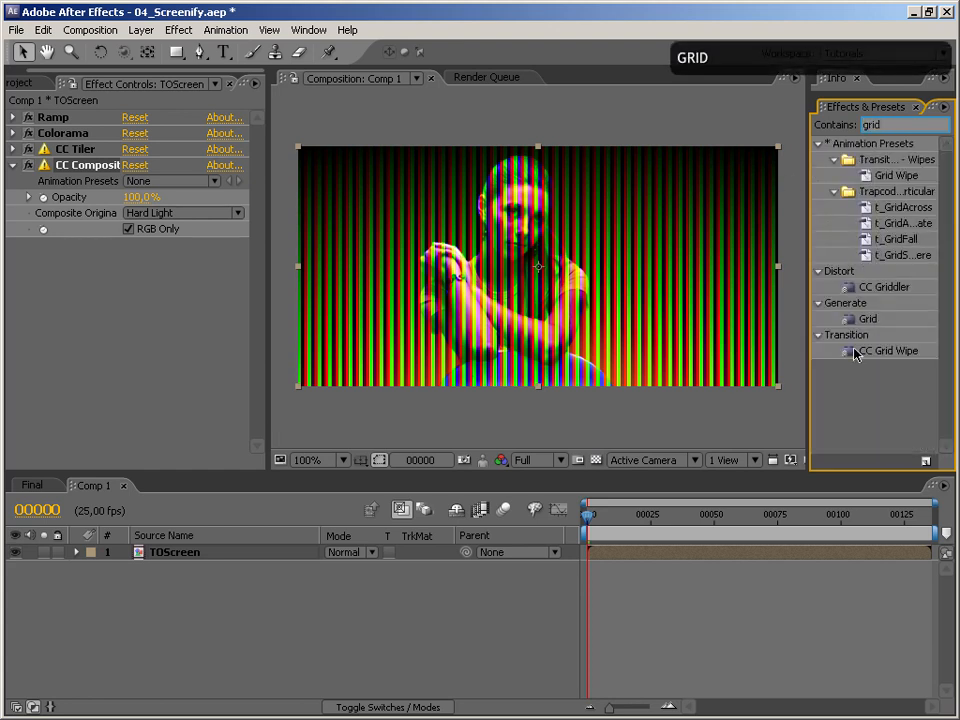
pyautogui.moveTo(867, 318); pyautogui.dragTo(556, 368)
pyautogui.moveTo(538, 269); pyautogui.dragTo(287, 140)
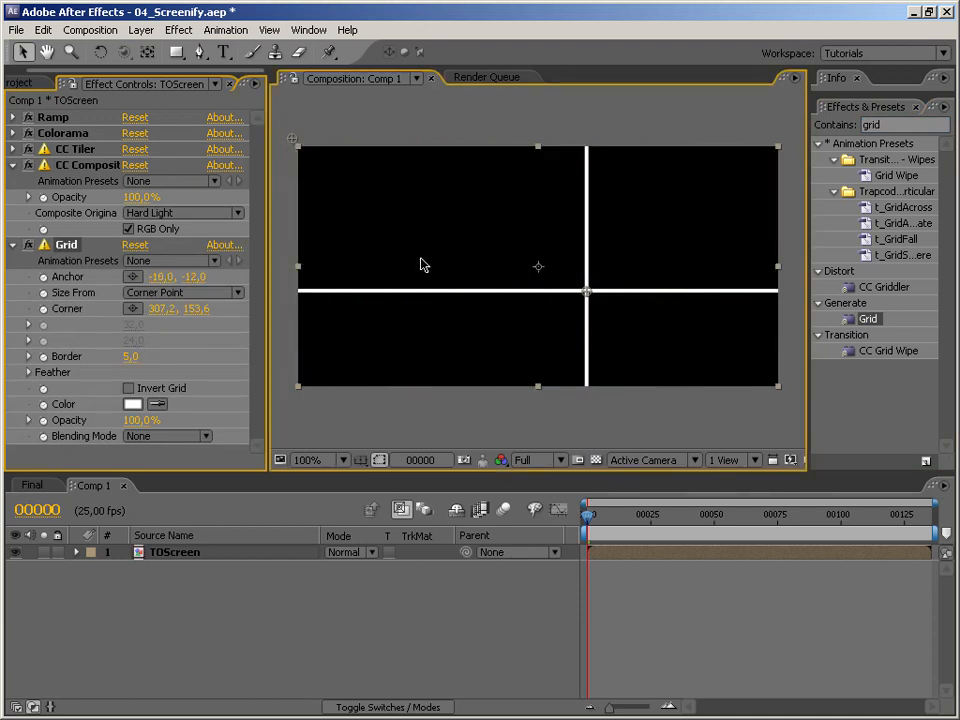
# Step: Set the Grid border to 2 after trying a border of 1
pyautogui.click(131, 356)
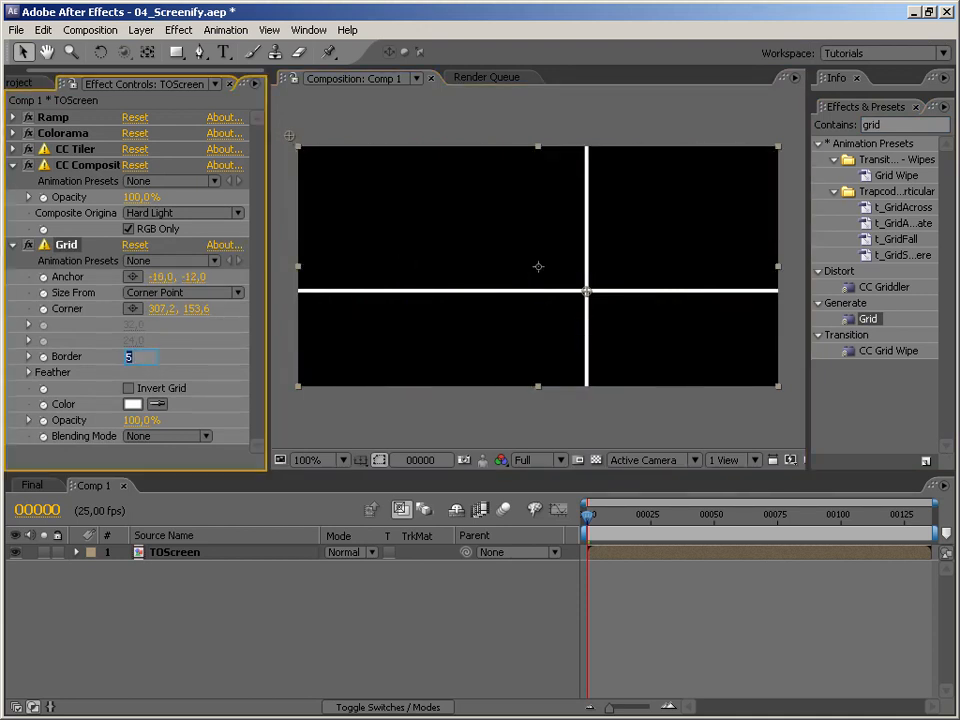
pyautogui.write('1')
pyautogui.press('Return')
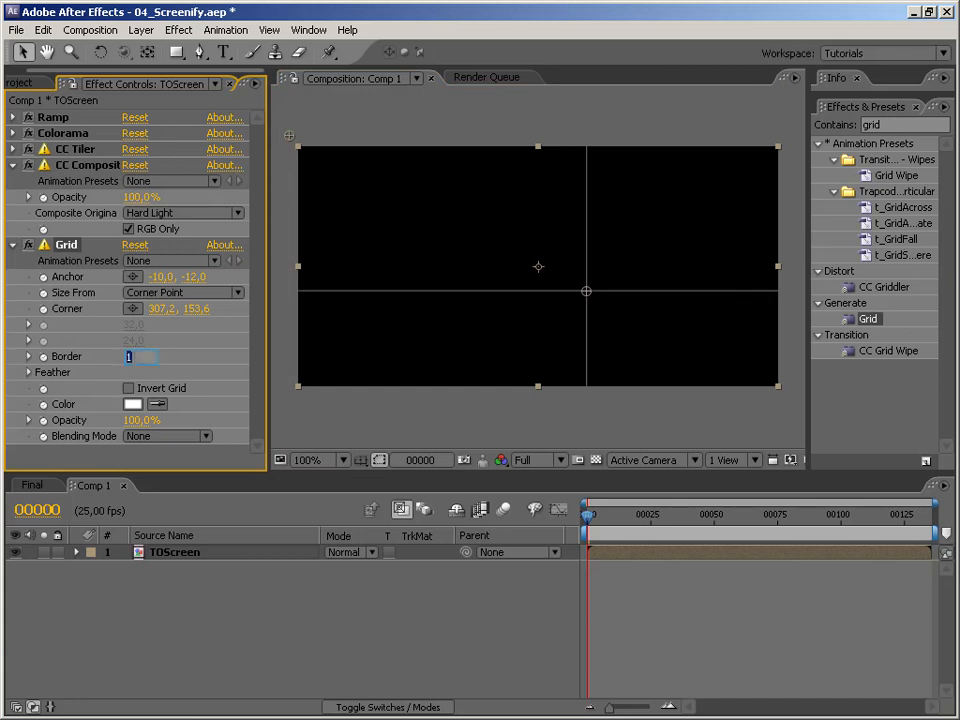
pyautogui.write('2')
pyautogui.press('Return')
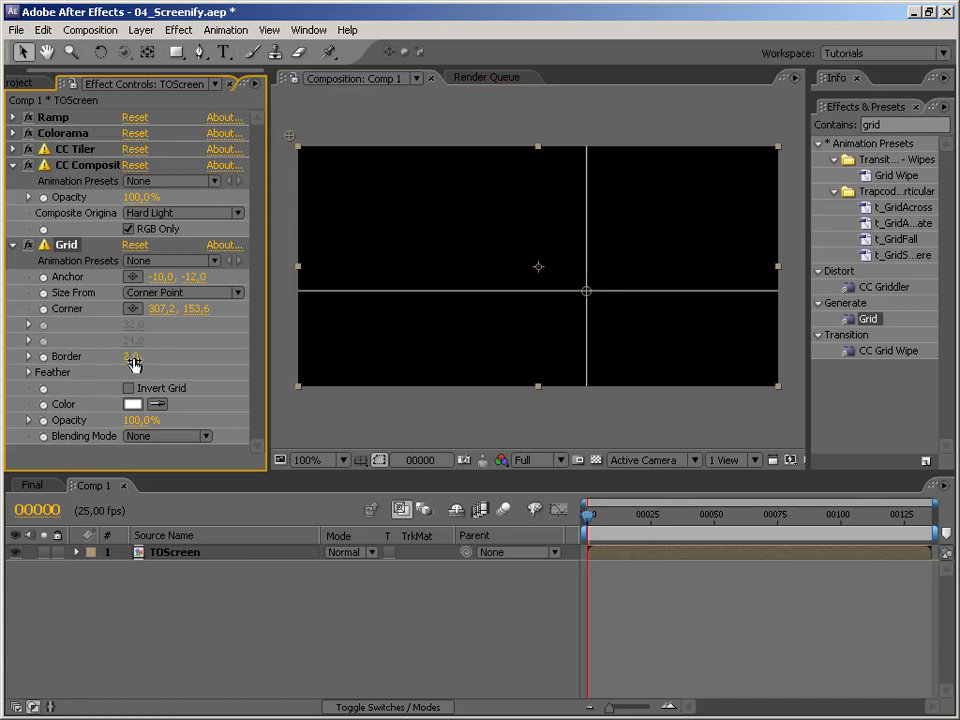
# Step: Move the Grid's corner point just outside the frame's upper-right corner, at about 524 horizontally, and set its vertical value to -8
pyautogui.moveTo(585, 290); pyautogui.dragTo(791, 146)
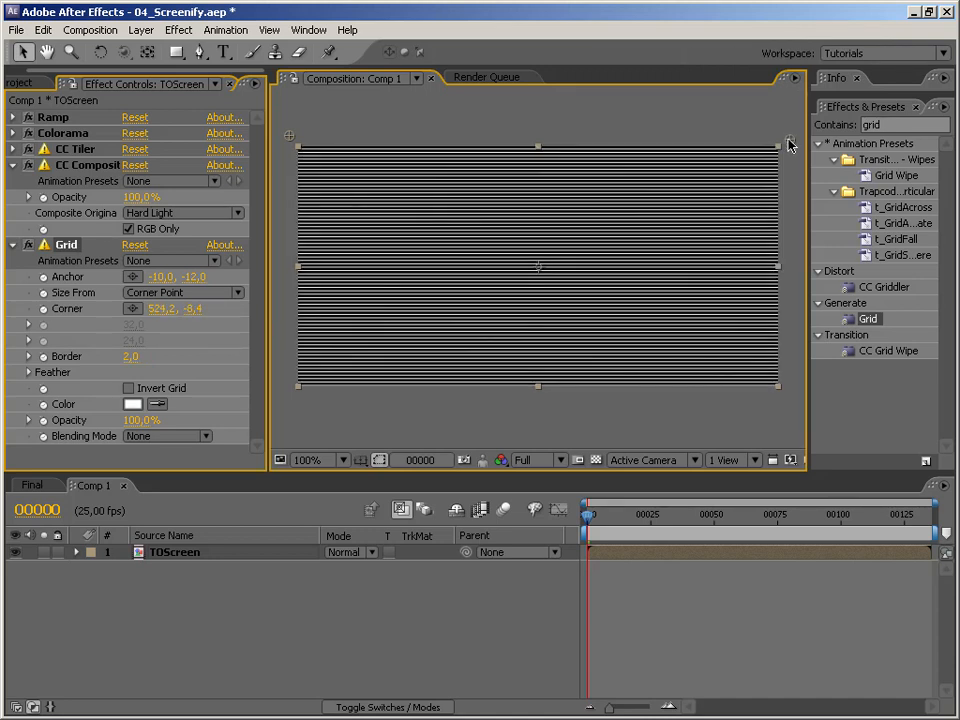
pyautogui.click(193, 278)
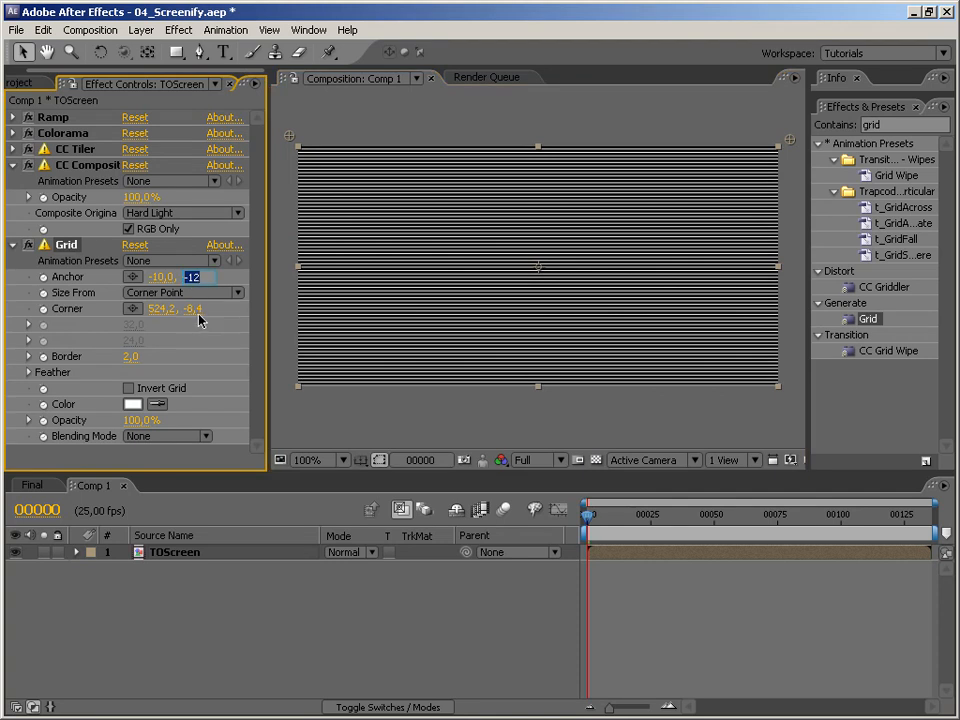
pyautogui.click(192, 310)
pyautogui.write('-10')
pyautogui.press('Return')
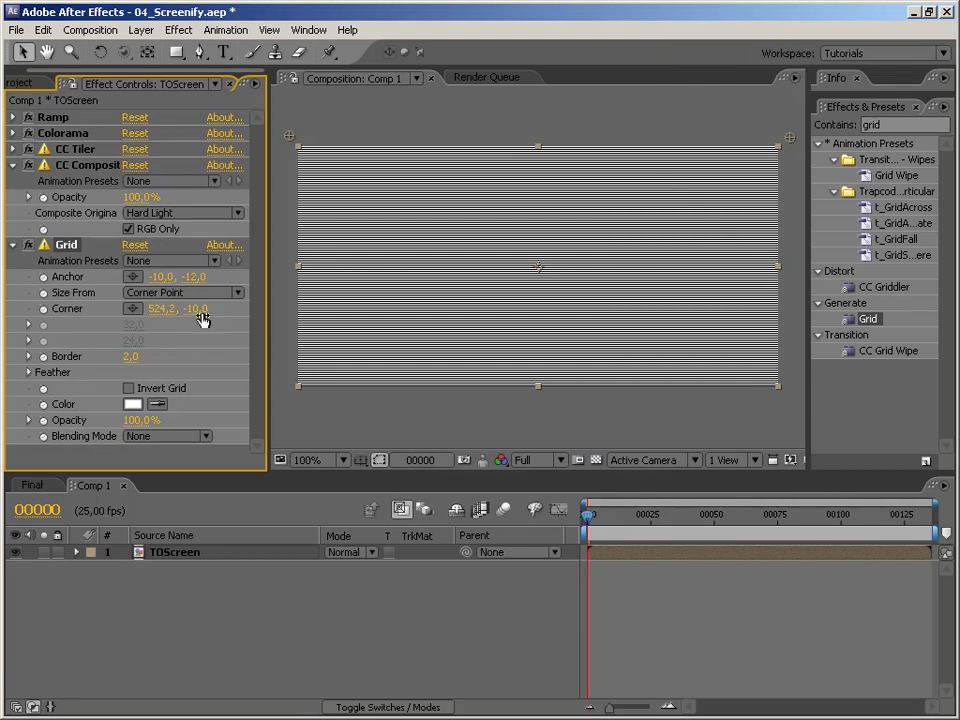
pyautogui.click(200, 312)
pyautogui.write('-8')
pyautogui.press('Return')
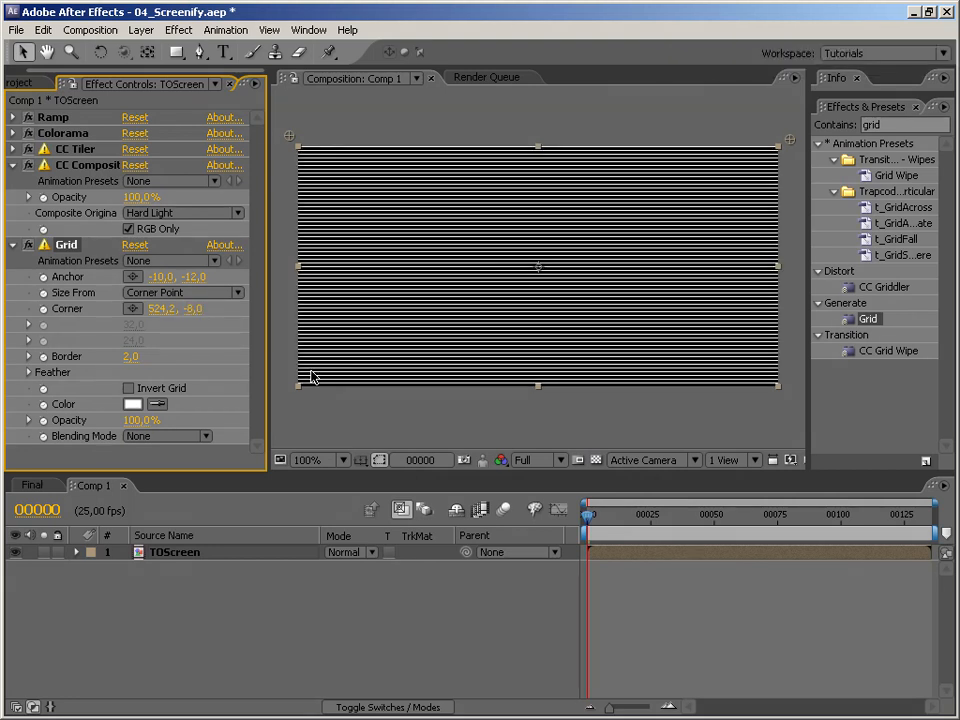
# Step: Set the Grid's blending mode to Normal and its color to black, and collapse the CC Composite and Grid settings
pyautogui.click(181, 438)
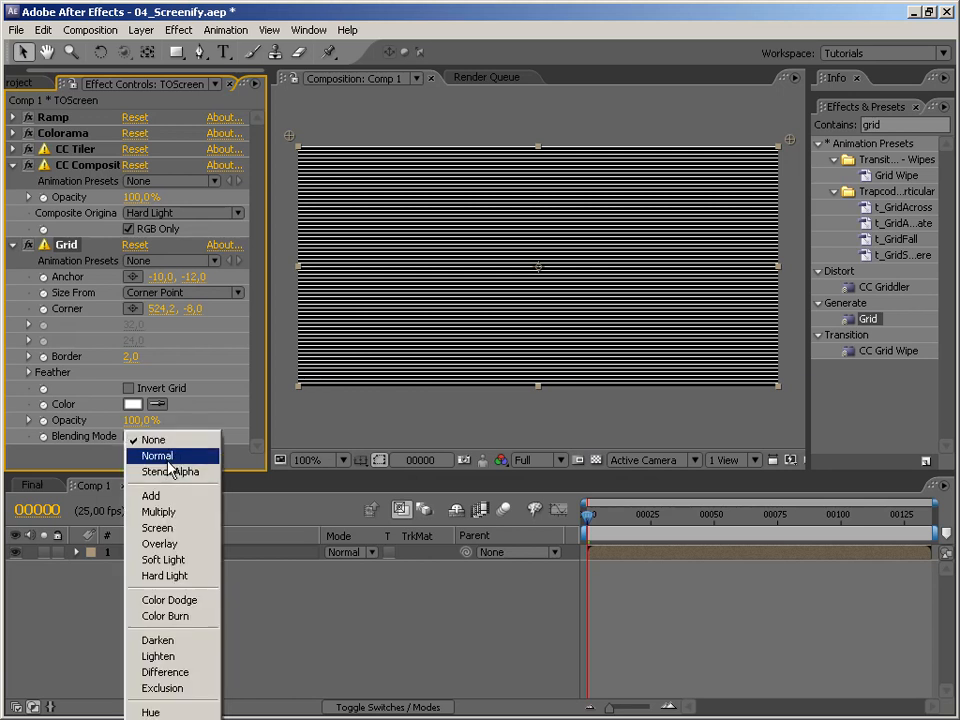
pyautogui.click(167, 457)
pyautogui.click(135, 403)
pyautogui.moveTo(311, 501); pyautogui.dragTo(321, 596)
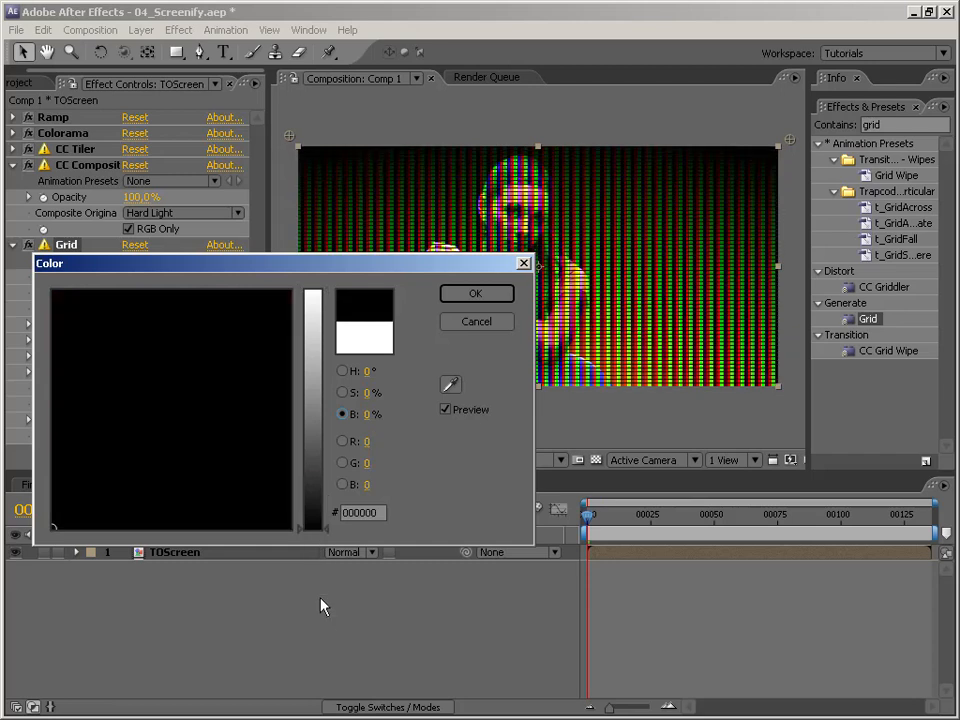
pyautogui.click(476, 294)
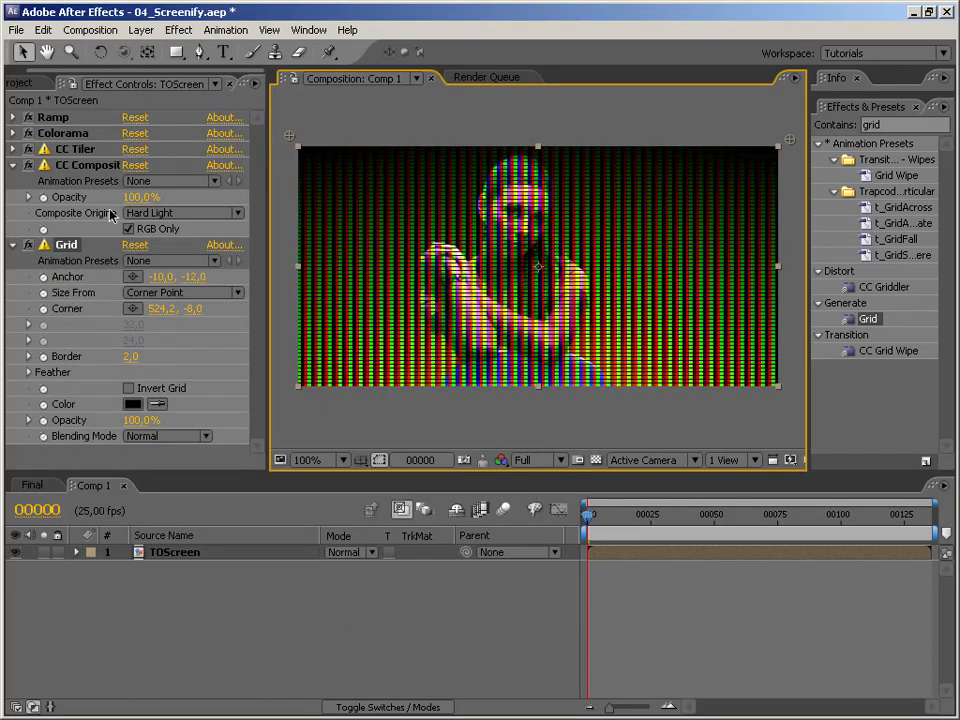
pyautogui.click(13, 166)
pyautogui.click(13, 182)
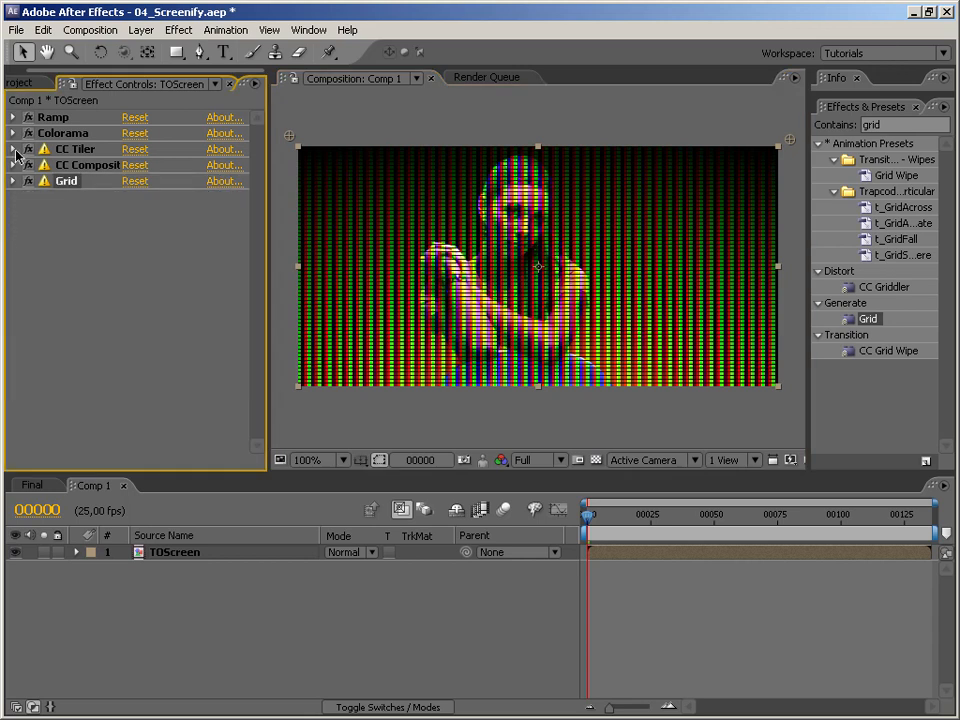
# Step: Try CC Tiler scale values of 2%, 1.9%, 1.8% and 1.6% against the grid lines
pyautogui.click(15, 150)
pyautogui.click(133, 181)
pyautogui.write('2')
pyautogui.press('Return')
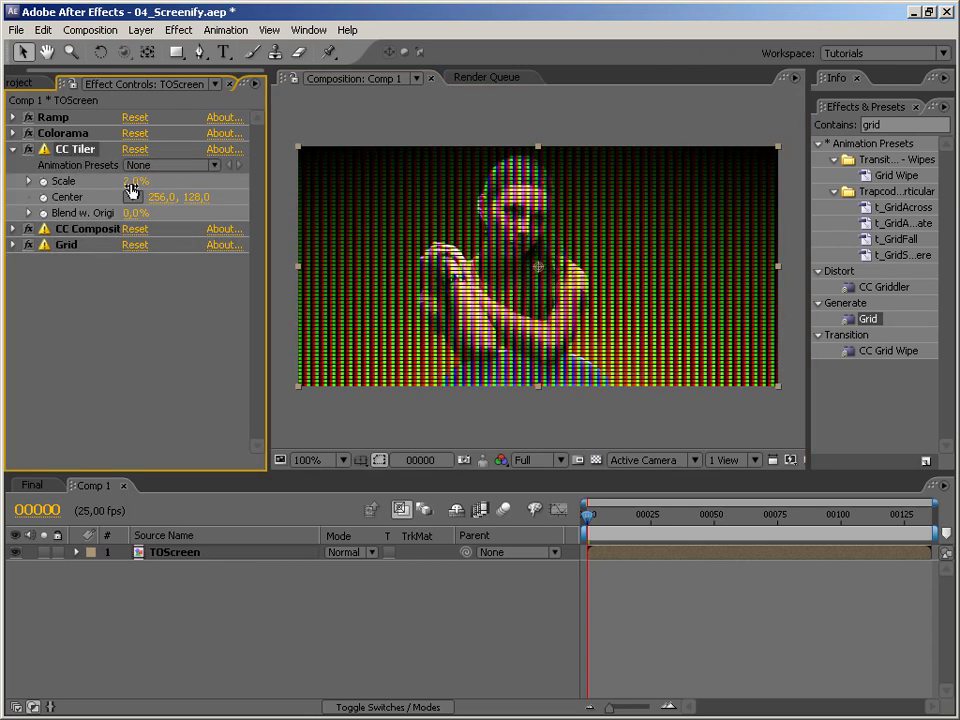
pyautogui.click(131, 186)
pyautogui.write('1,96')
pyautogui.press('Return')
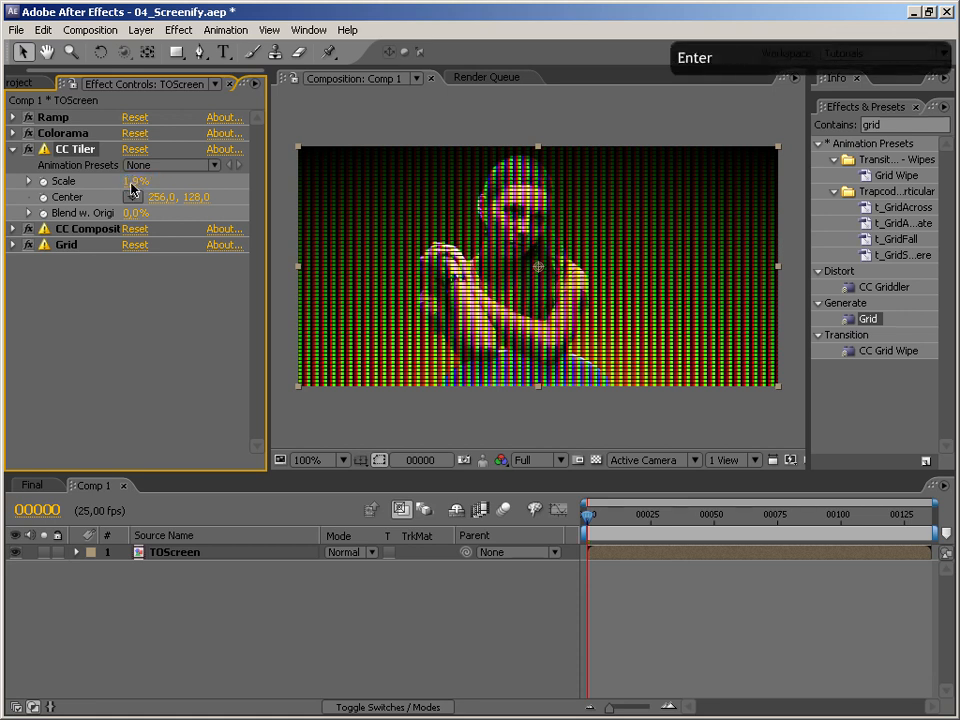
pyautogui.click(132, 187)
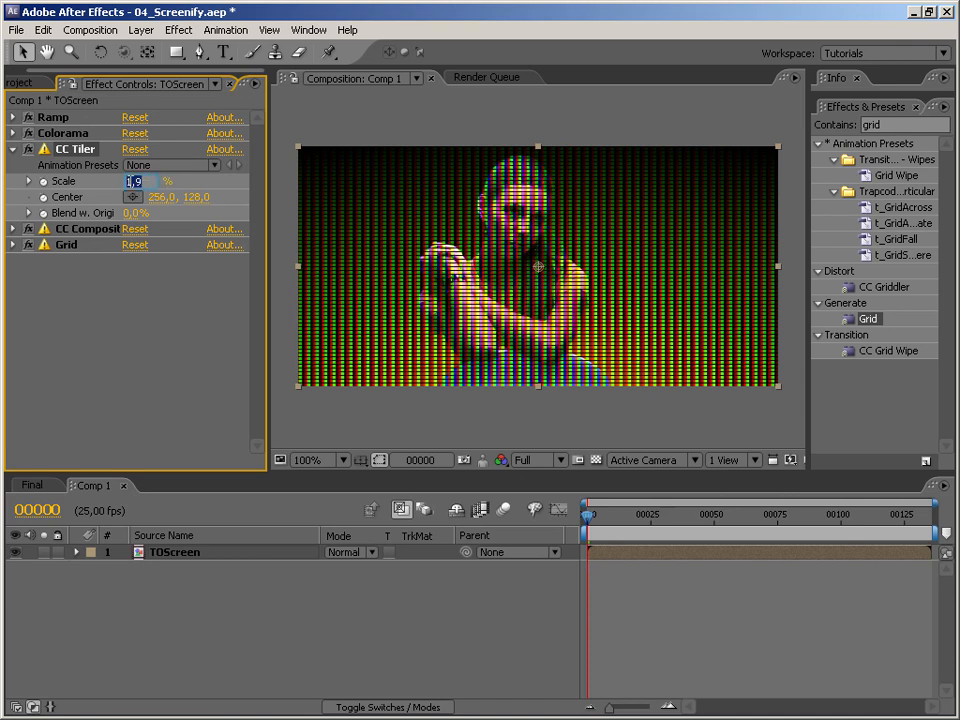
pyautogui.write('1,8')
pyautogui.press('Return')
pyautogui.click(131, 184)
pyautogui.write('1,6')
pyautogui.press('Return')
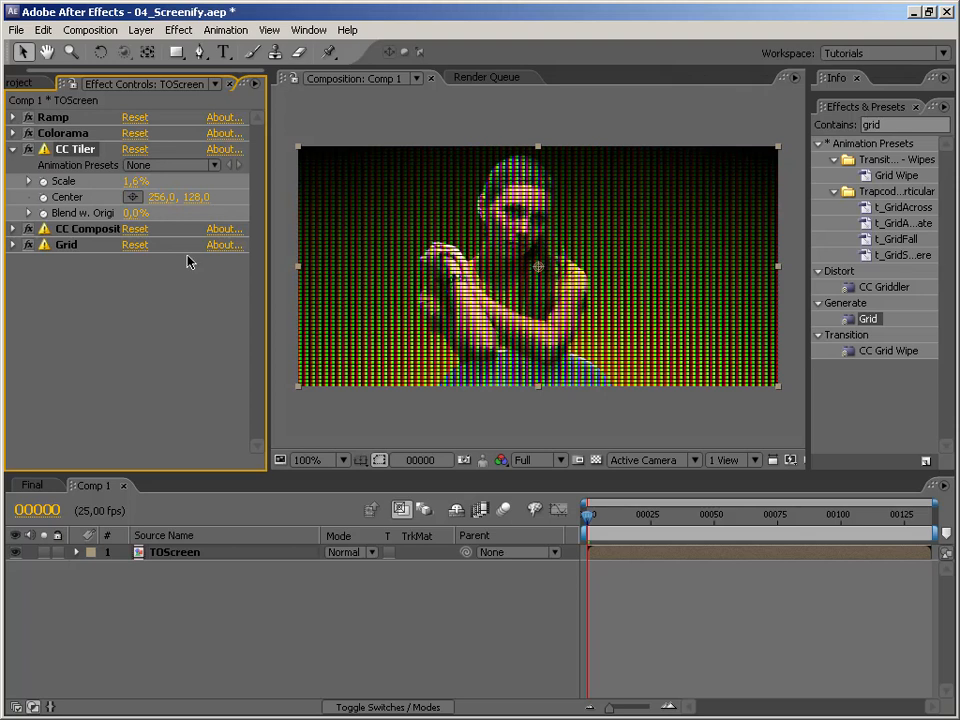
# Step: Set CC Tiler's scale to 1.7% and collapse its settings
pyautogui.click(135, 181)
pyautogui.write('1,7')
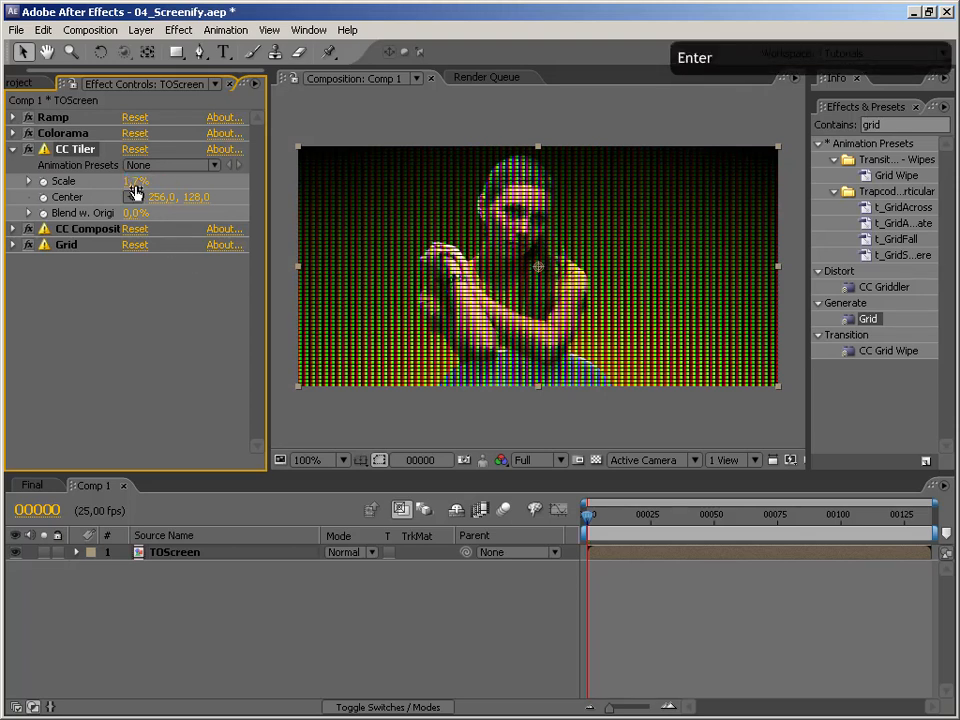
pyautogui.press('Return')
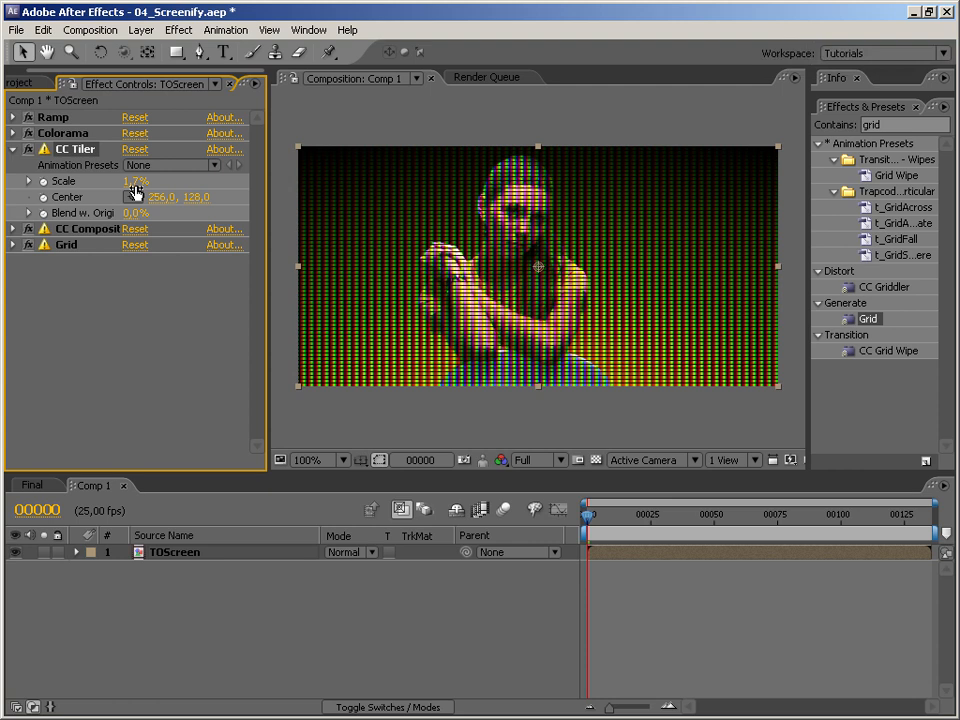
pyautogui.click(13, 149)
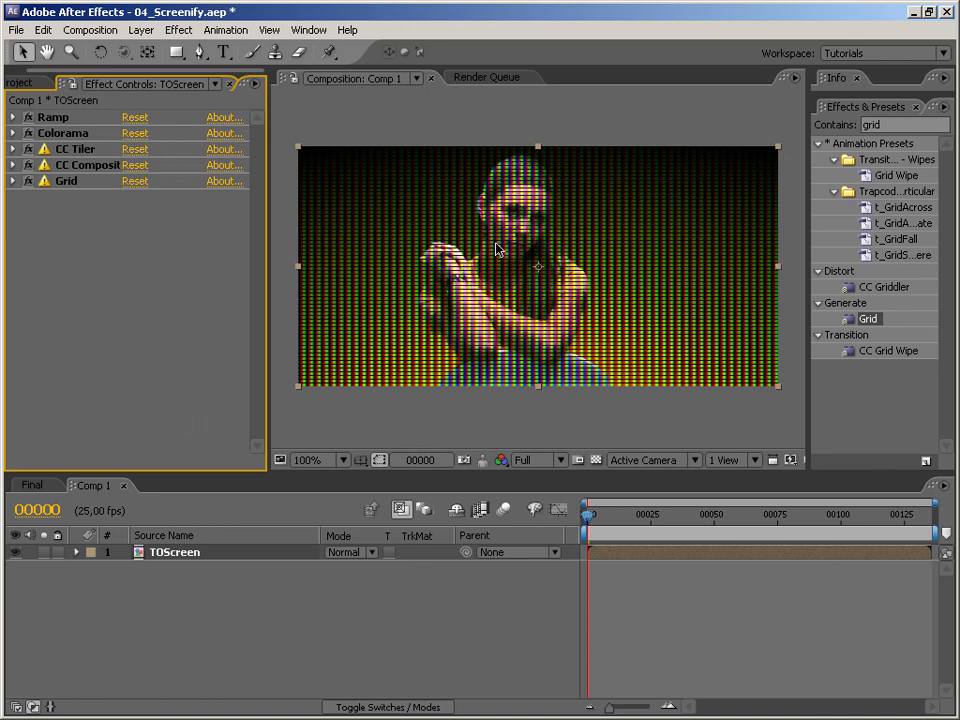
# Step: Pre-compose the TOScreen layer into a new composition named TOScreen3, moving all attributes into it
pyautogui.click(176, 553)
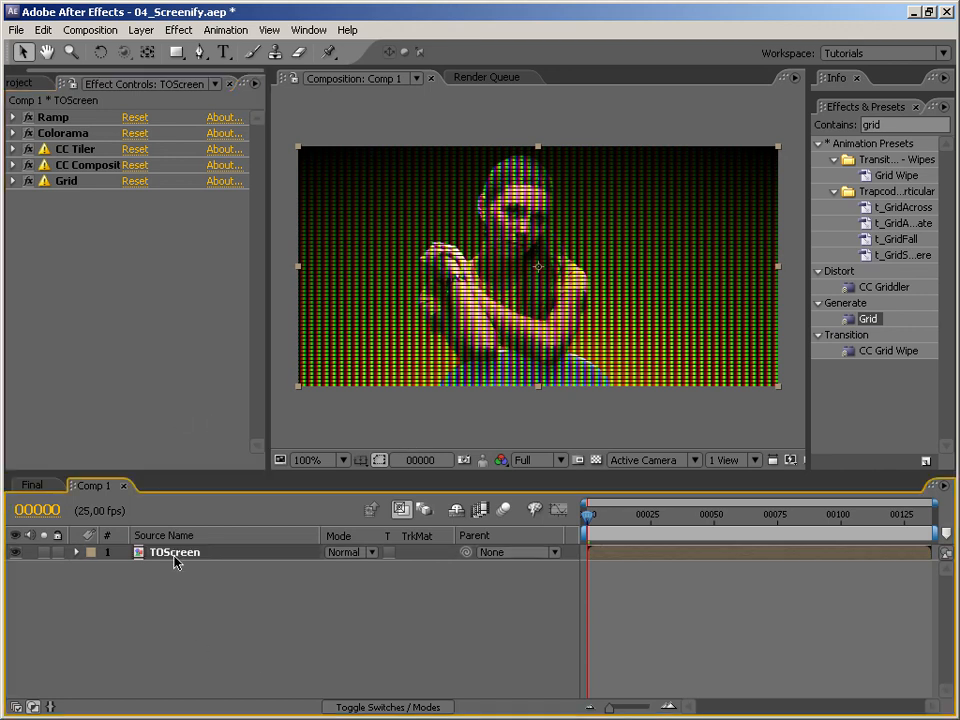
pyautogui.hotkey('ctrl', 'shift', 'c')
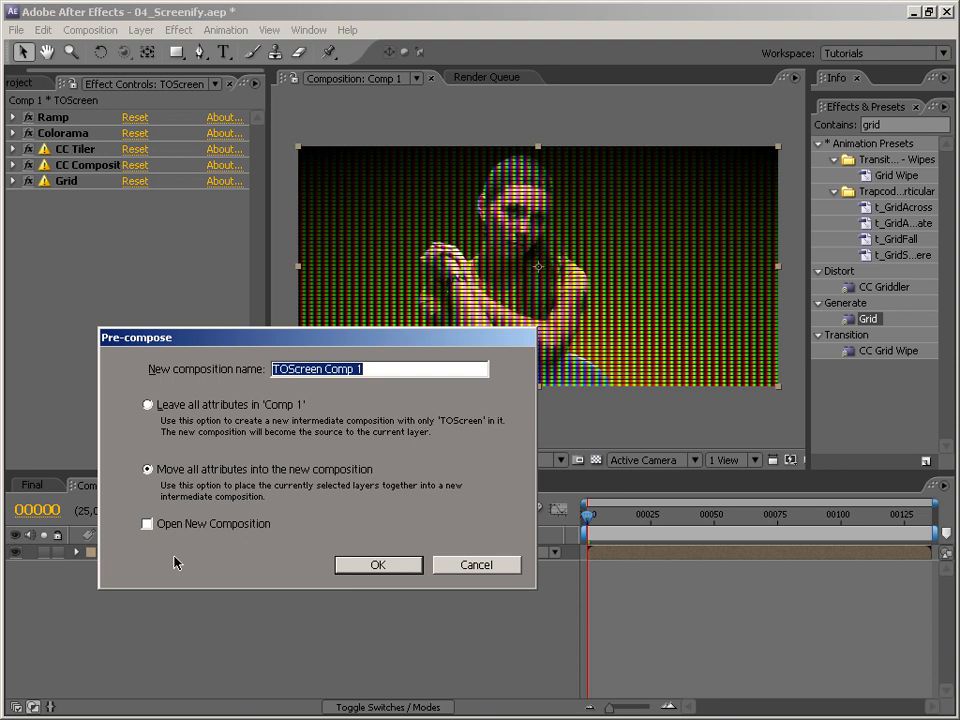
pyautogui.press('End')
pyautogui.hotkey('shift', 'Left')
pyautogui.hotkey('shift', 'Left')
pyautogui.hotkey('shift', 'Left')
pyautogui.hotkey('shift', 'Left')
pyautogui.hotkey('shift', 'Left')
pyautogui.hotkey('shift', 'Left')
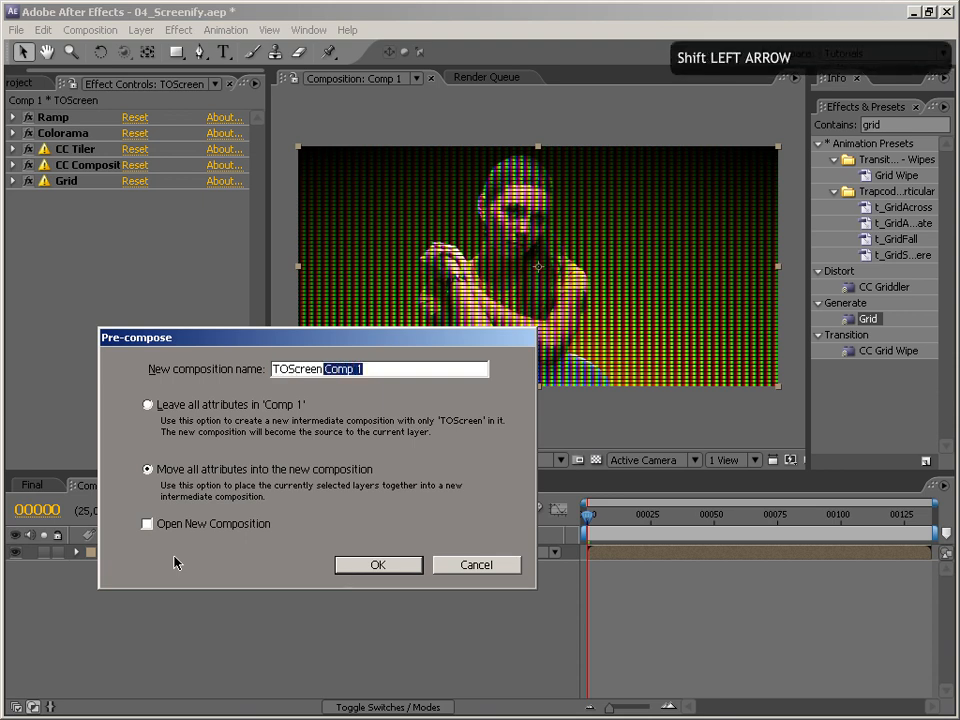
pyautogui.write('3')
pyautogui.press('Return')
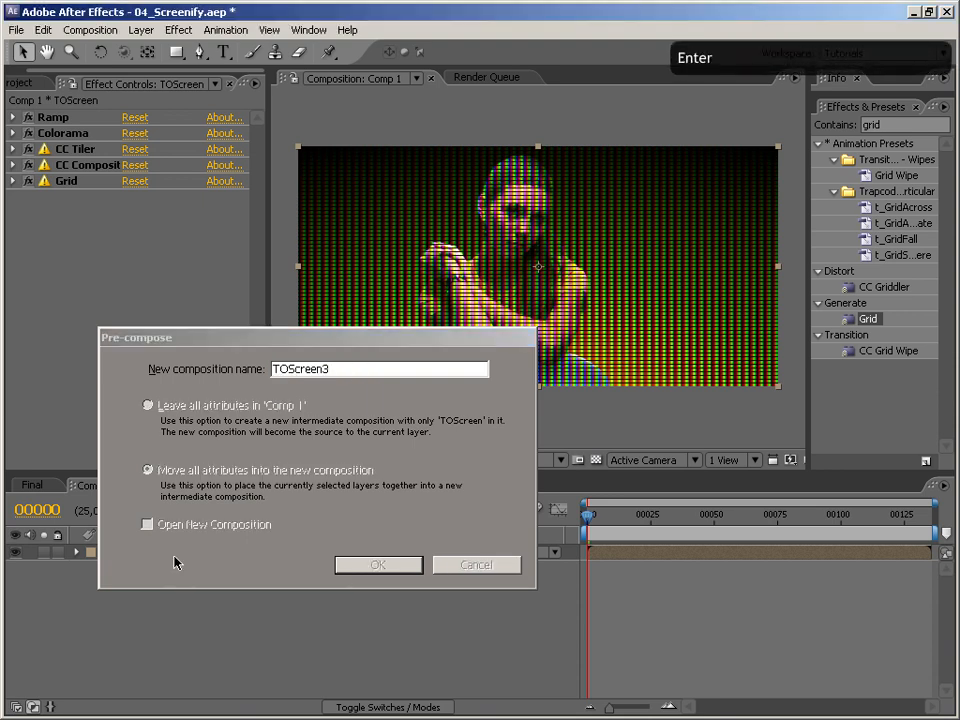
# Step: Make the TOScreen3 layer 3D, push it back in depth, and rotate it about its vertical axis so its right side recedes
pyautogui.click(891, 127)
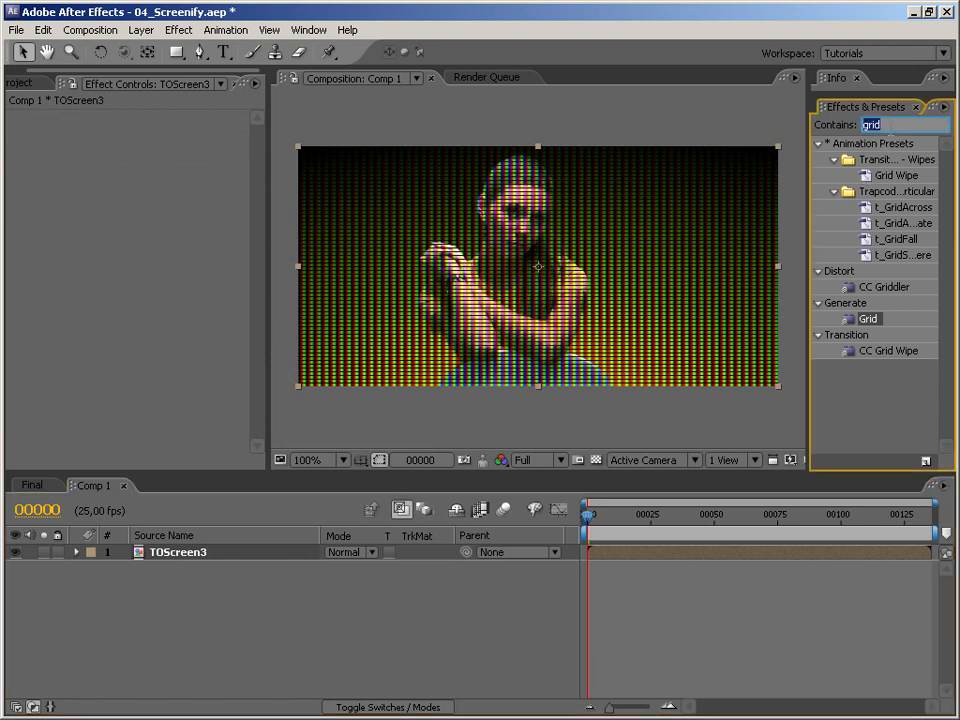
pyautogui.click(507, 249)
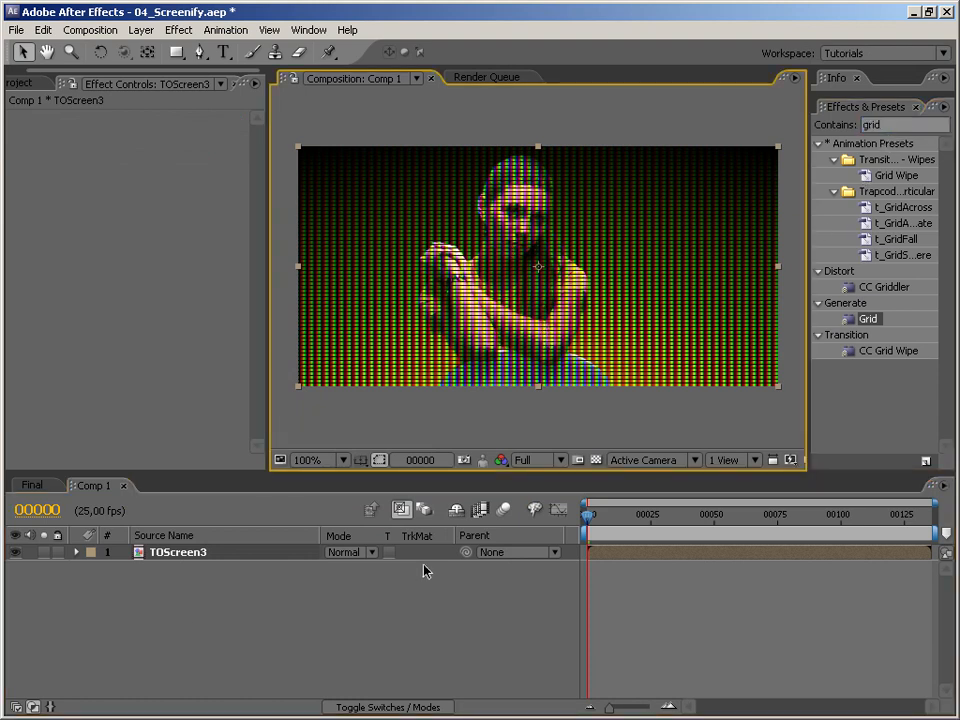
pyautogui.press('F4')
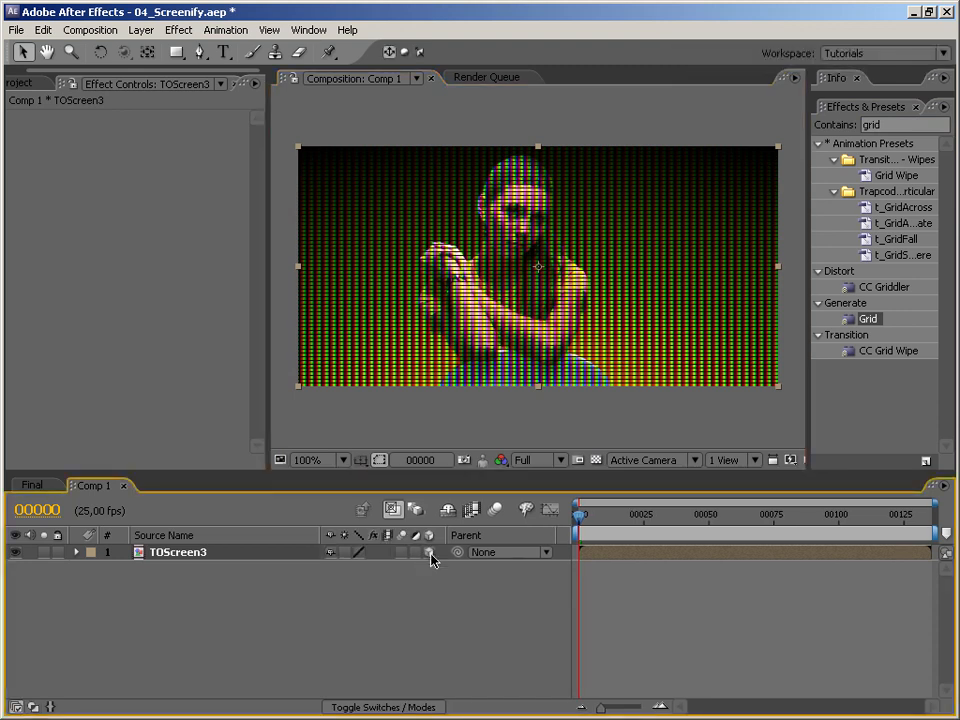
pyautogui.moveTo(539, 267); pyautogui.dragTo(338, 380)
pyautogui.press('w')
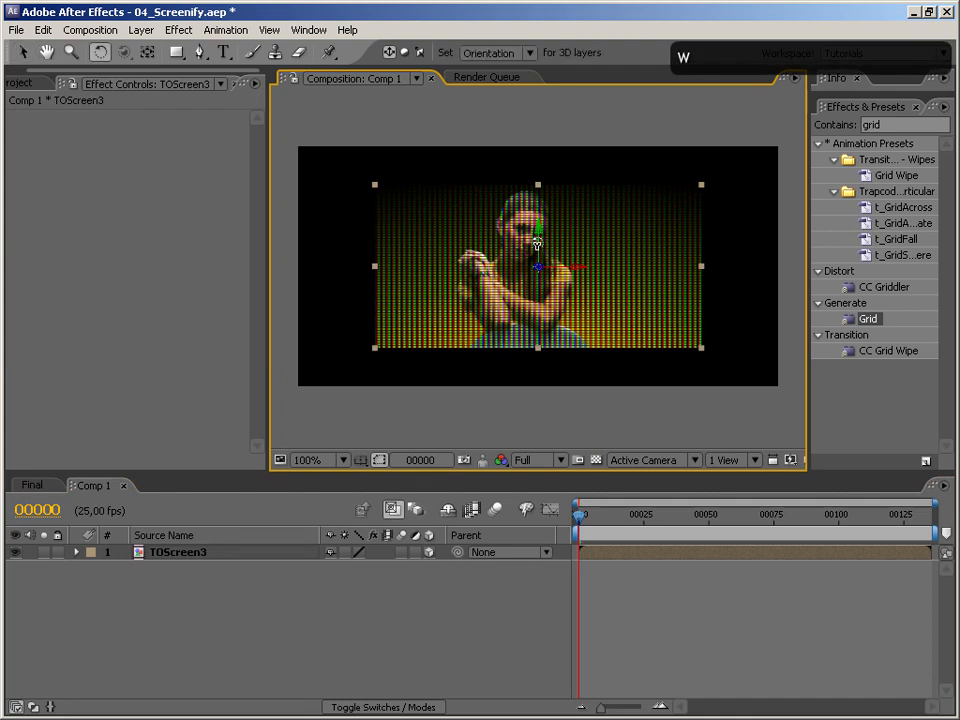
pyautogui.moveTo(551, 243)
pyautogui.mouseDown()
pyautogui.moveTo(560, 234)
pyautogui.moveTo(557, 251)
pyautogui.moveTo(561, 239)
pyautogui.mouseUp()
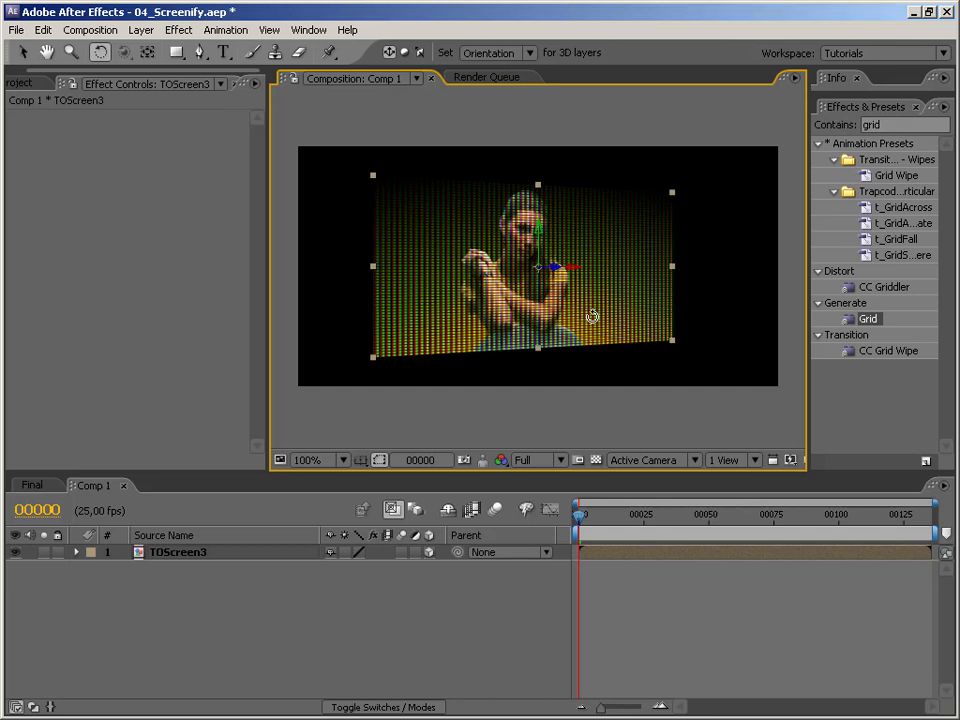
# Step: Open the TOScreen3 composition and delete all effects from its TOScreen layer
pyautogui.click(141, 555)
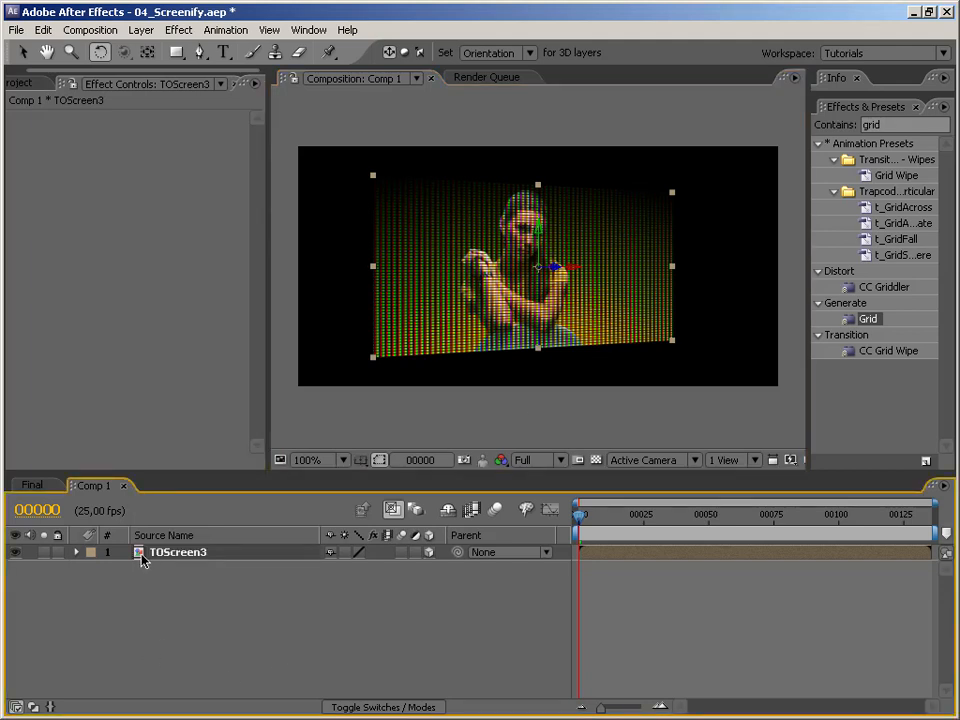
pyautogui.doubleClick(141, 555)
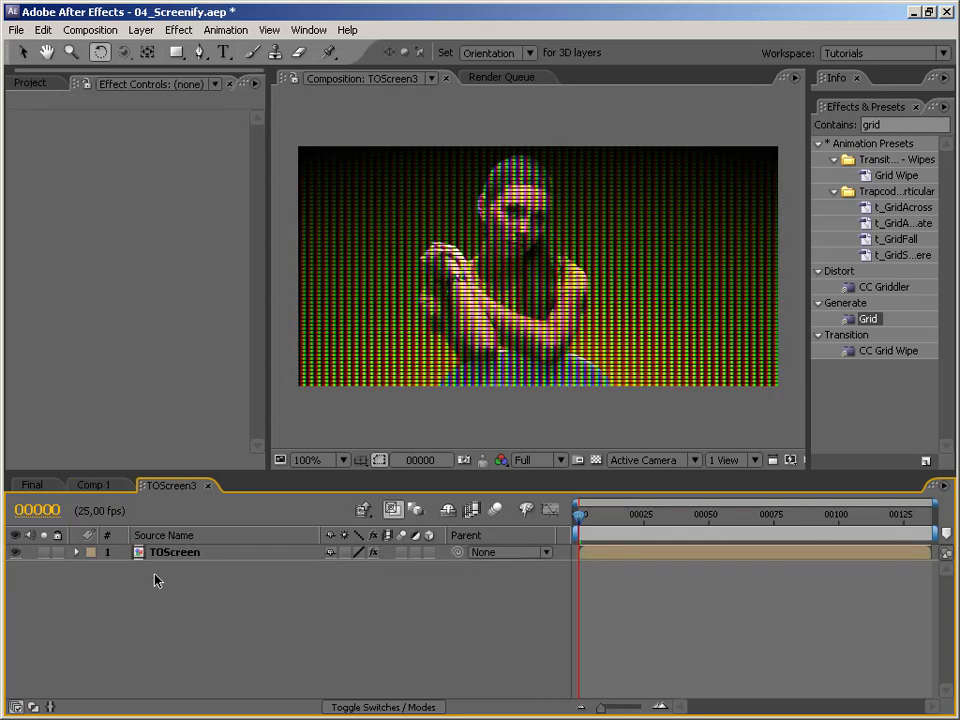
pyautogui.click(143, 563)
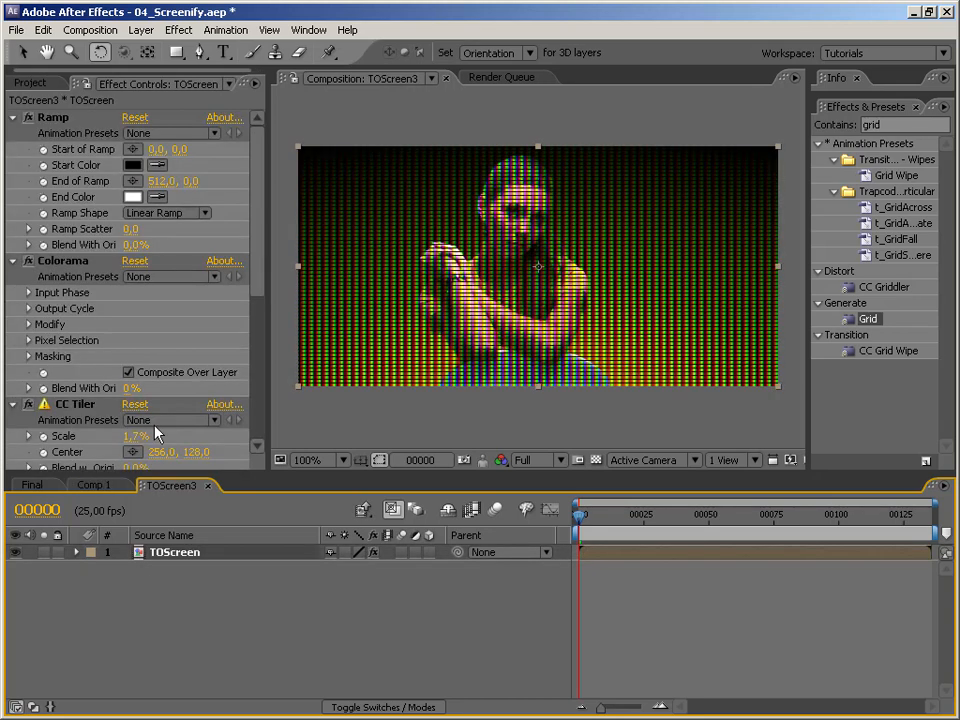
pyautogui.click(72, 262)
pyautogui.hotkey('ctrl', 'a')
pyautogui.press('Delete')
pyautogui.press('Return')
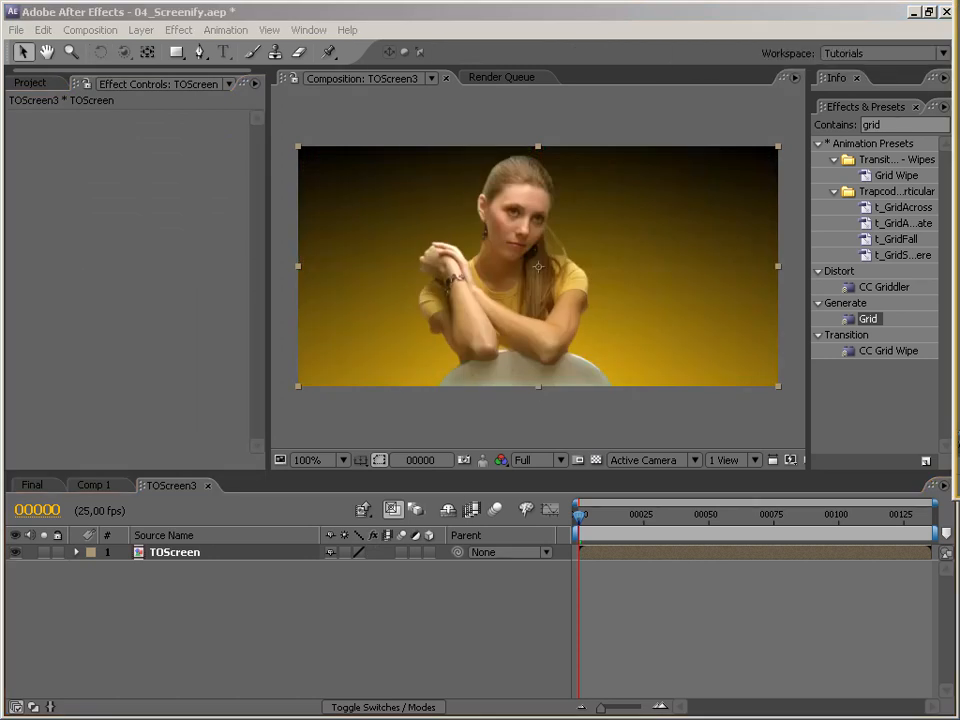
# Step: Find the PolygonStudio Screenify preset, apply it to the TOScreen layer, and collapse all of its effects
pyautogui.click(135, 414)
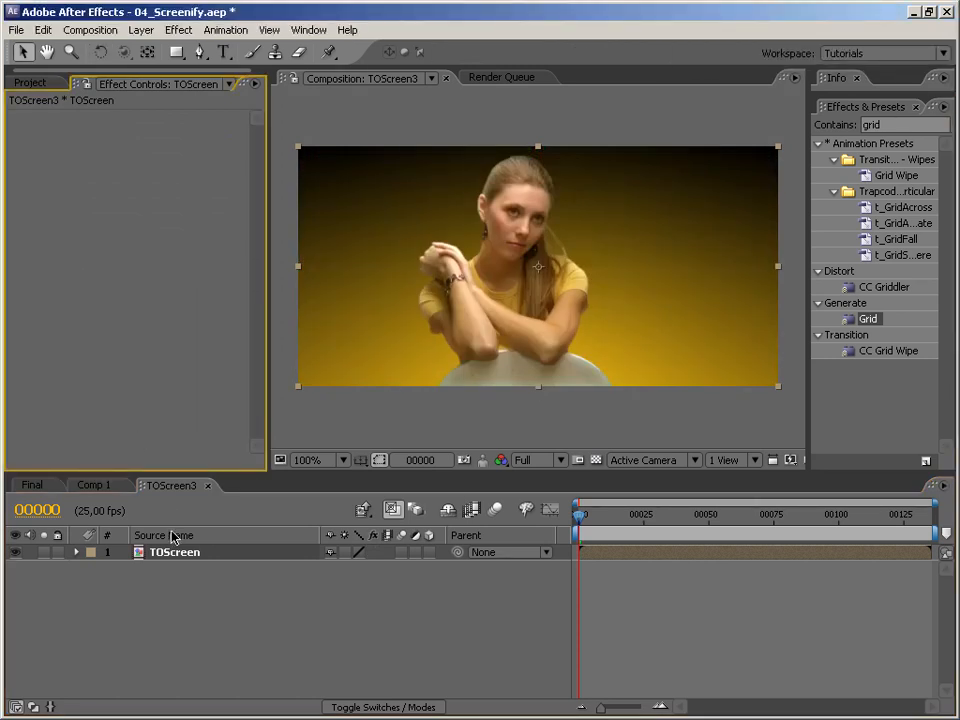
pyautogui.click(166, 556)
pyautogui.click(901, 126)
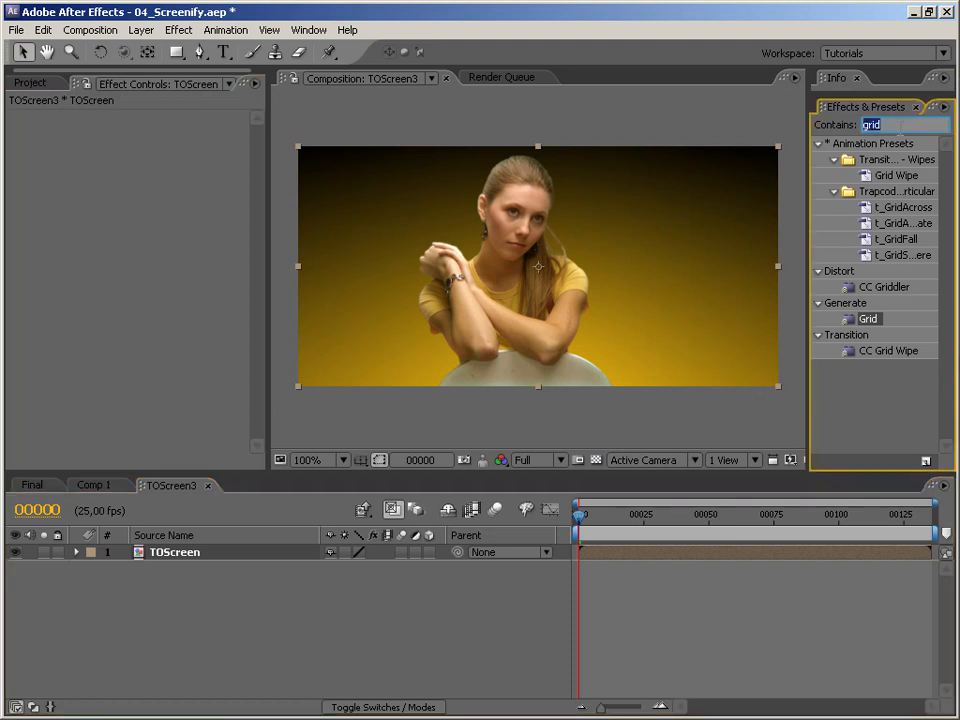
pyautogui.write('screen')
pyautogui.moveTo(893, 176); pyautogui.dragTo(491, 286)
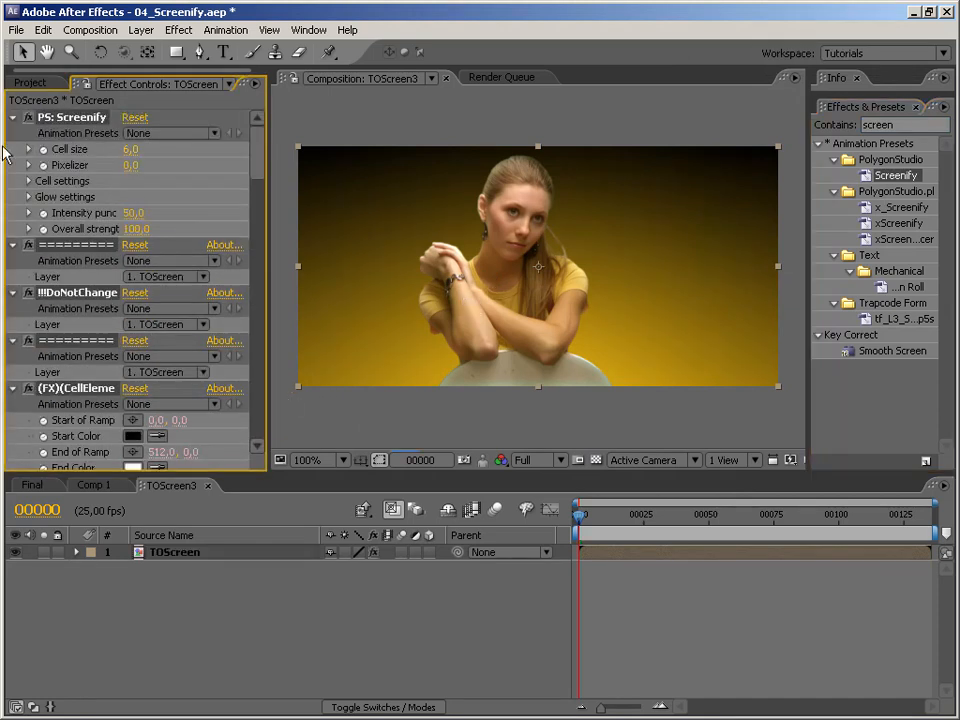
pyautogui.keyDown('ctrl'); pyautogui.click(12, 119); pyautogui.keyUp('ctrl')
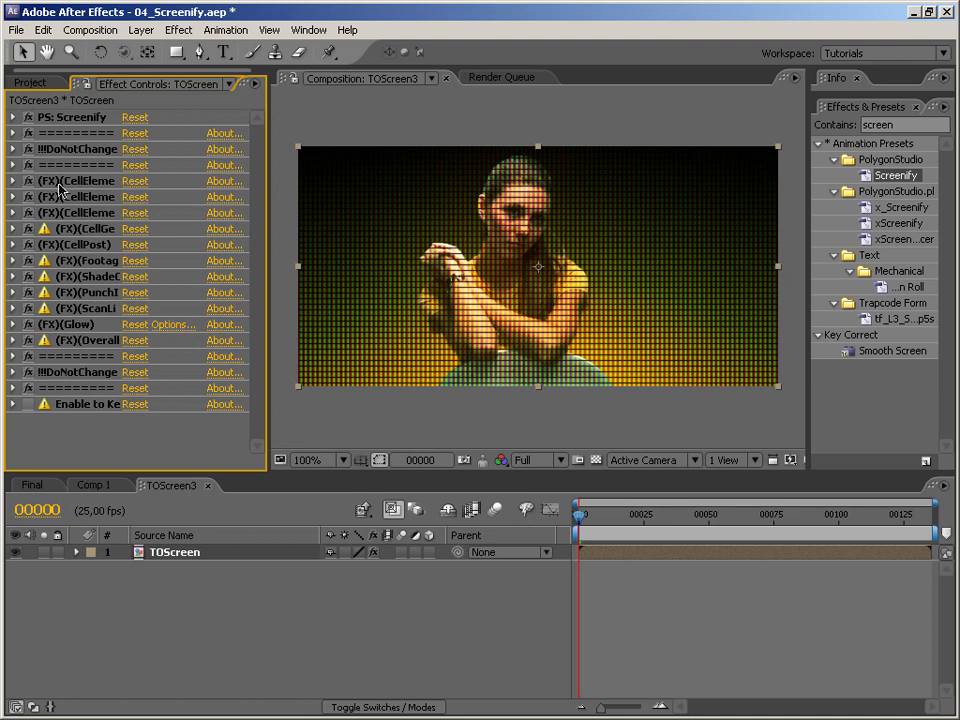
# Step: Switch the project's color depth to 8 bpc and widen the effect list so the effect names are readable
pyautogui.click(33, 85)
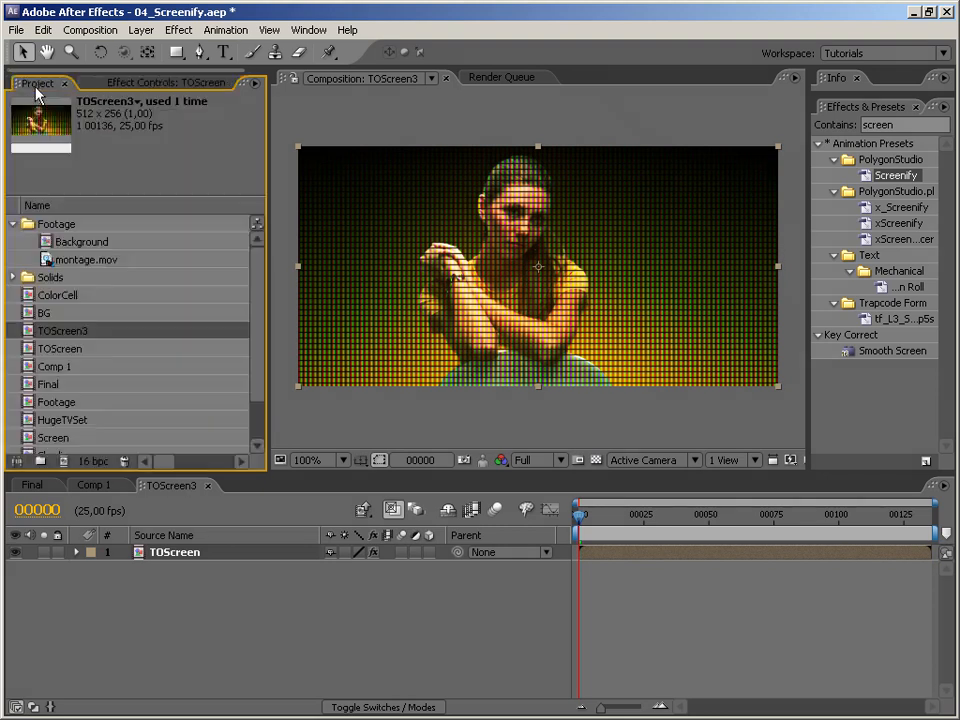
pyautogui.keyDown('alt'); pyautogui.click(92, 462); pyautogui.keyUp('alt')
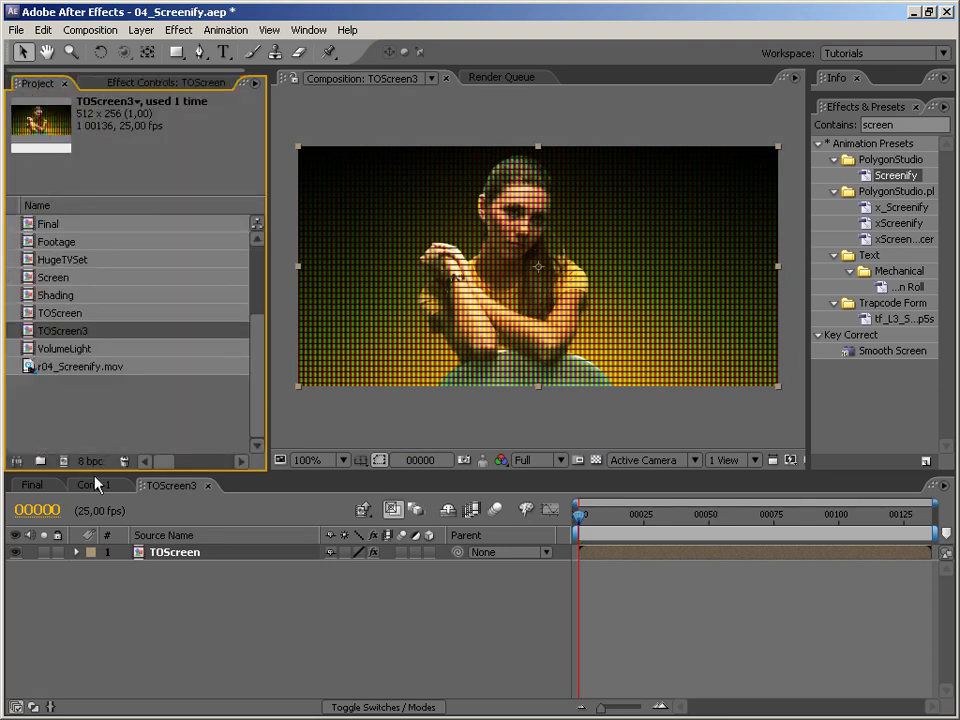
pyautogui.click(110, 83)
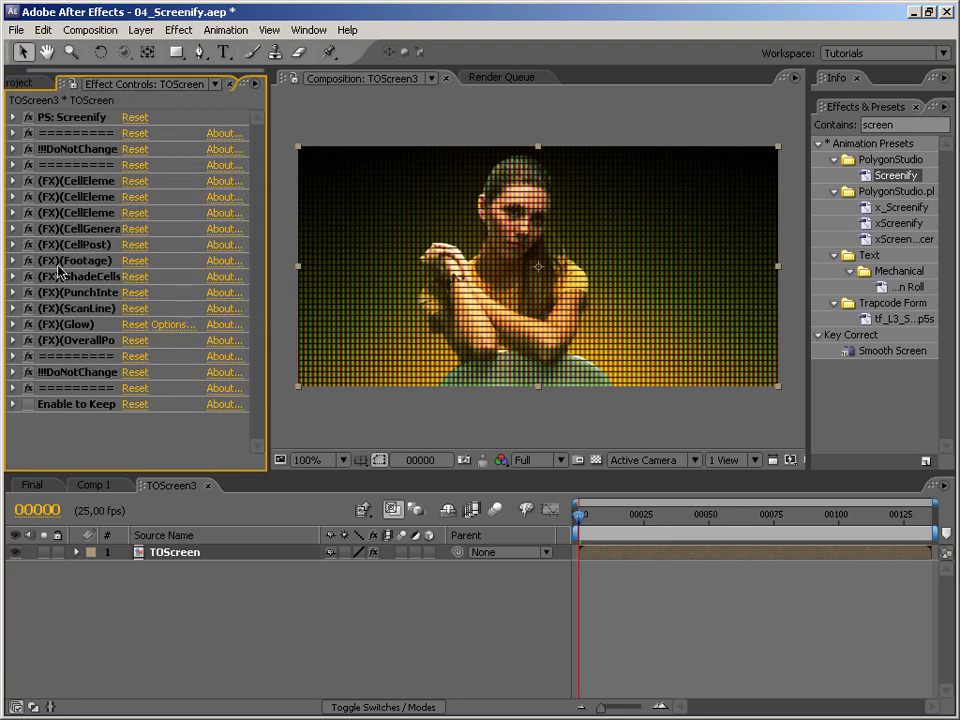
pyautogui.moveTo(268, 319); pyautogui.dragTo(308, 314)
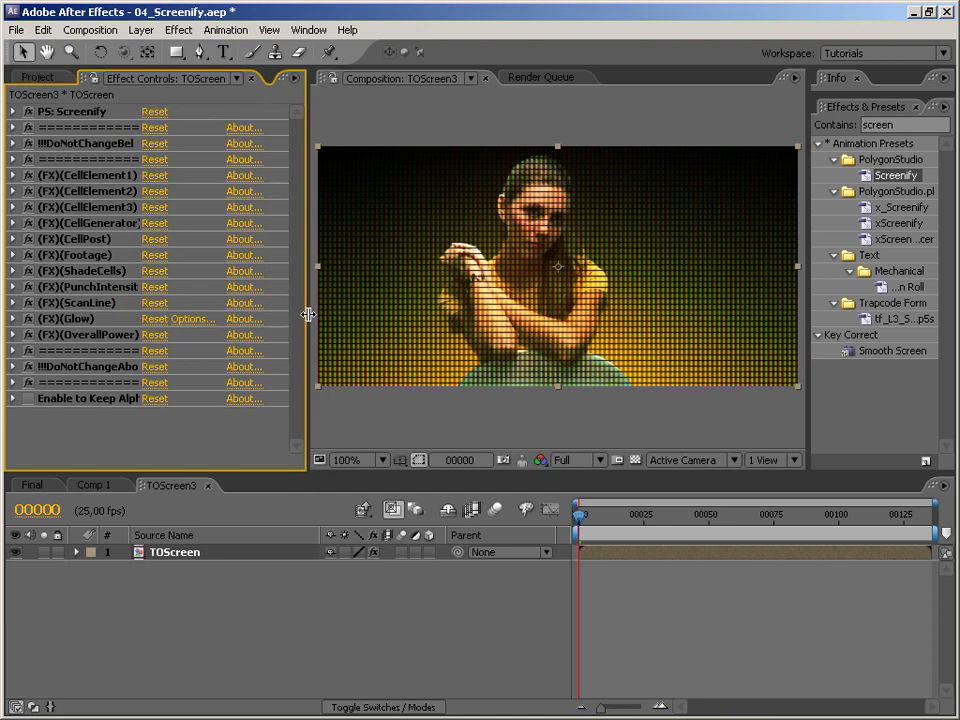
# Step: Try the Soft Light, Screen and Add composite modes in the Footage effect, return it to Hard Light, and collapse its settings
pyautogui.click(67, 264)
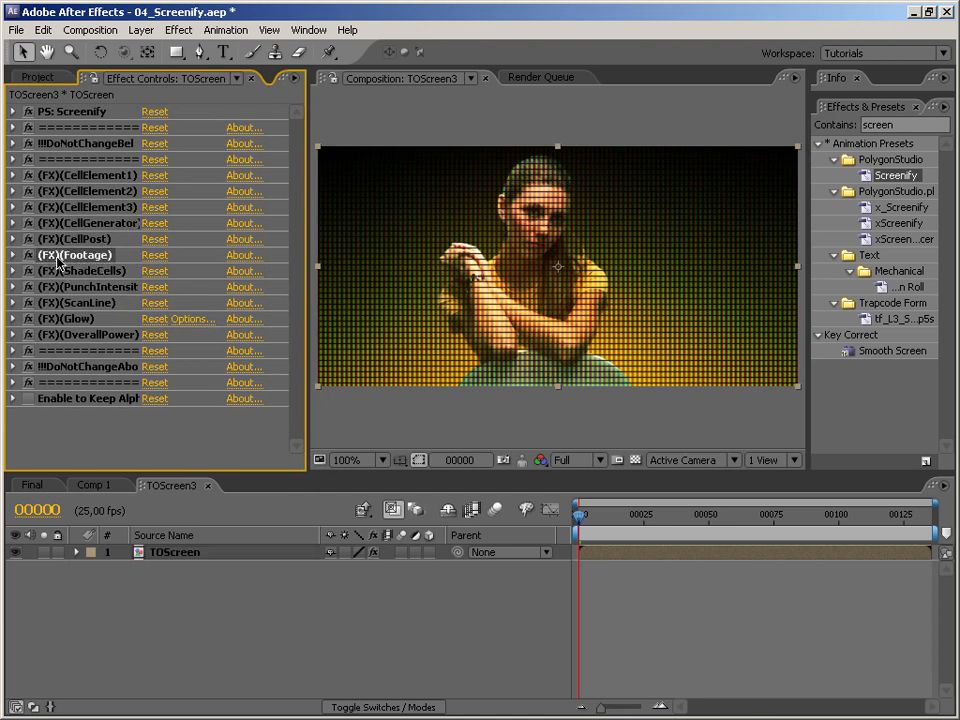
pyautogui.click(13, 255)
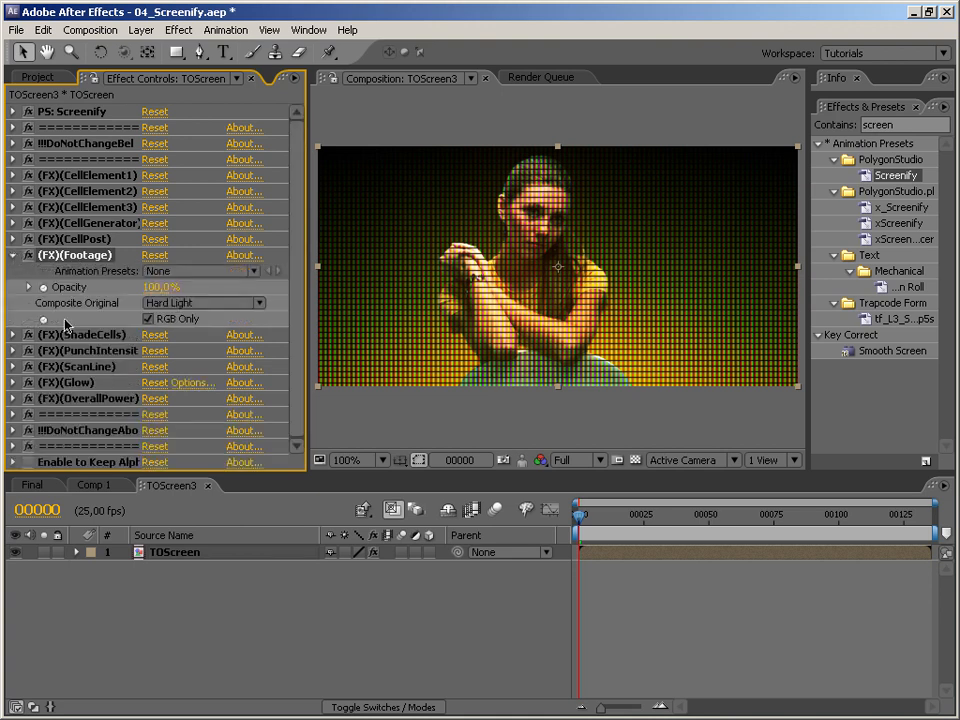
pyautogui.click(189, 307)
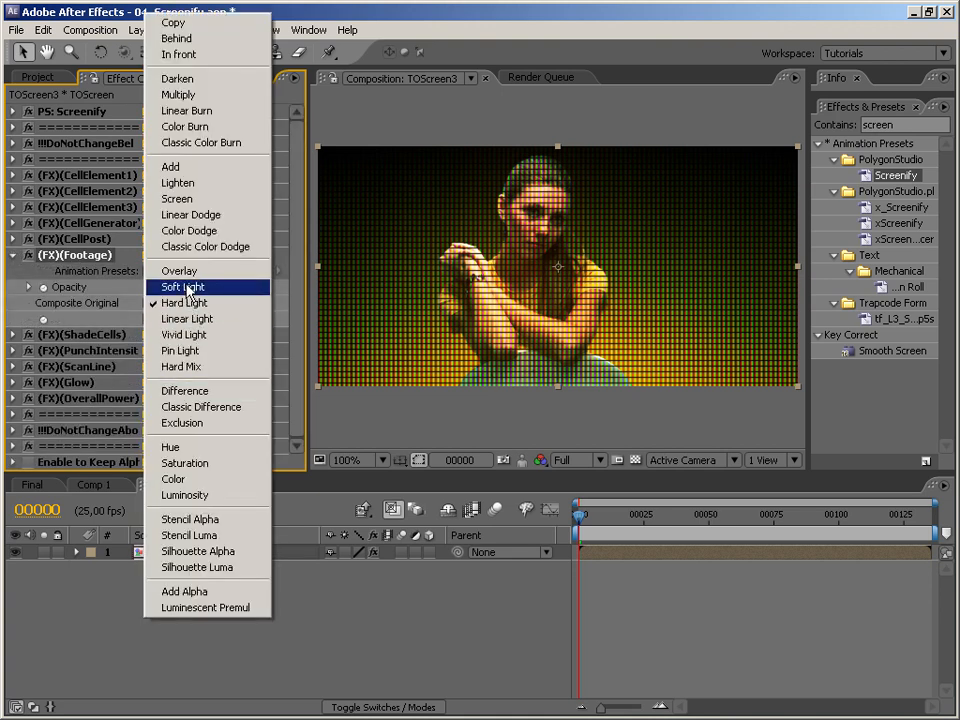
pyautogui.click(185, 288)
pyautogui.click(218, 304)
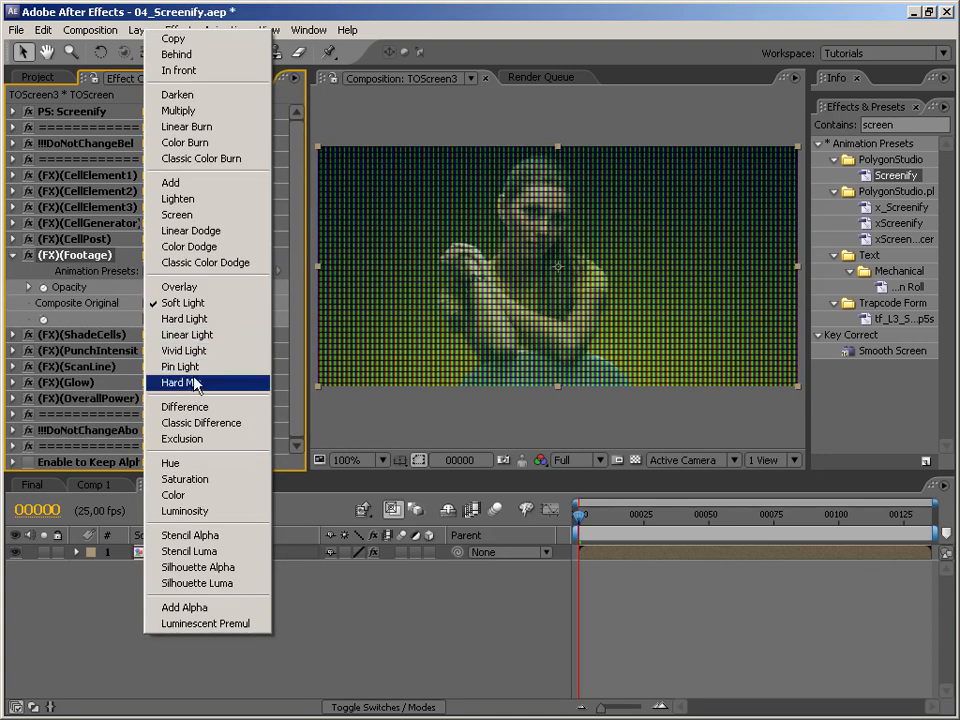
pyautogui.click(197, 214)
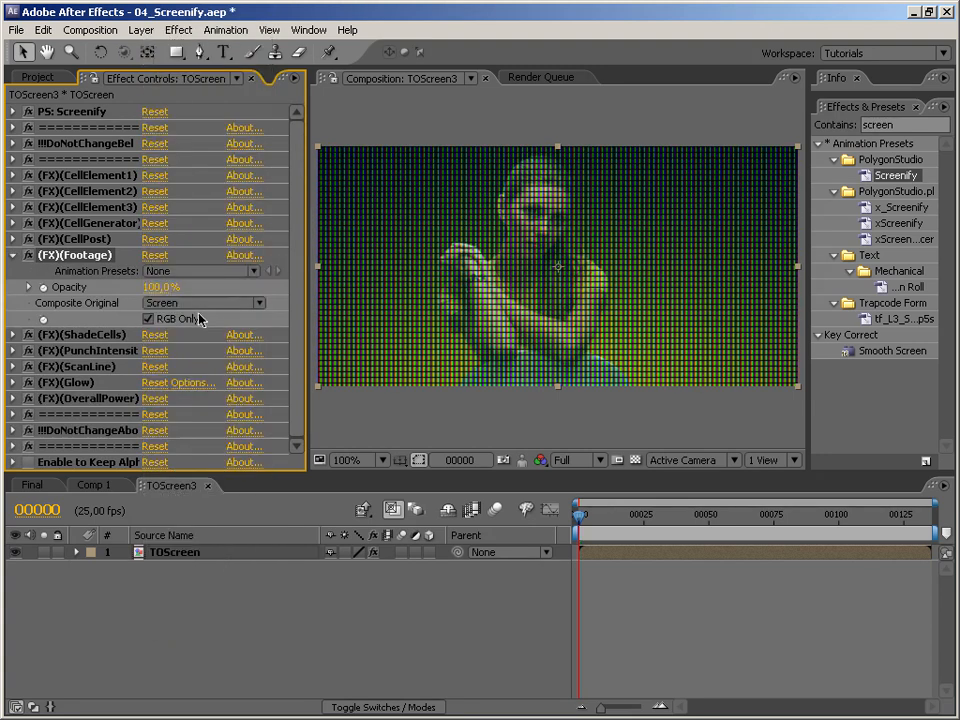
pyautogui.click(200, 303)
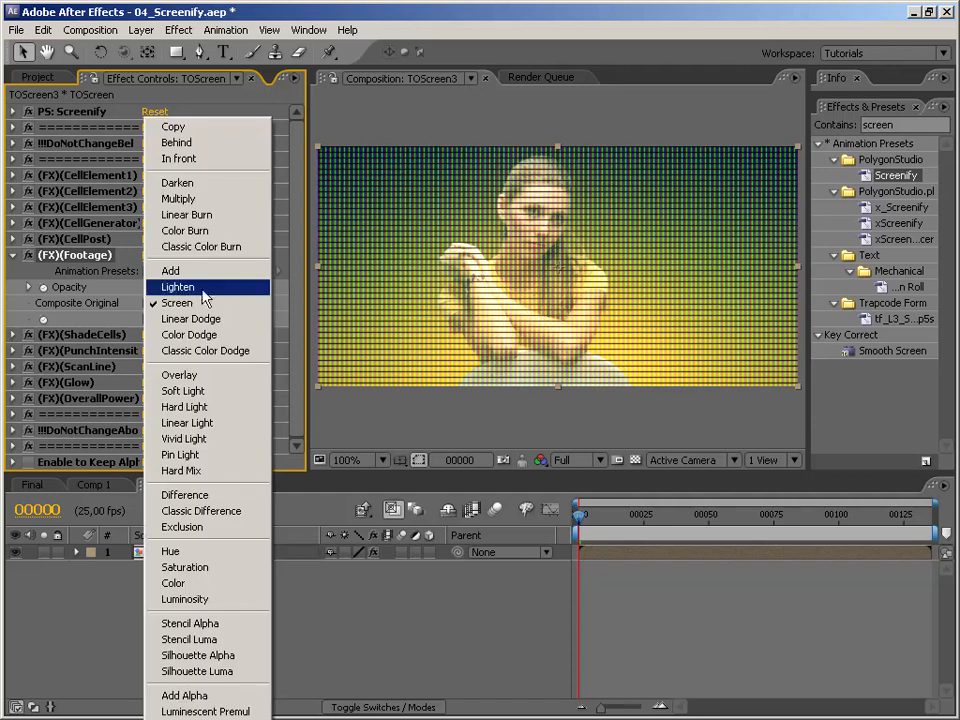
pyautogui.click(212, 273)
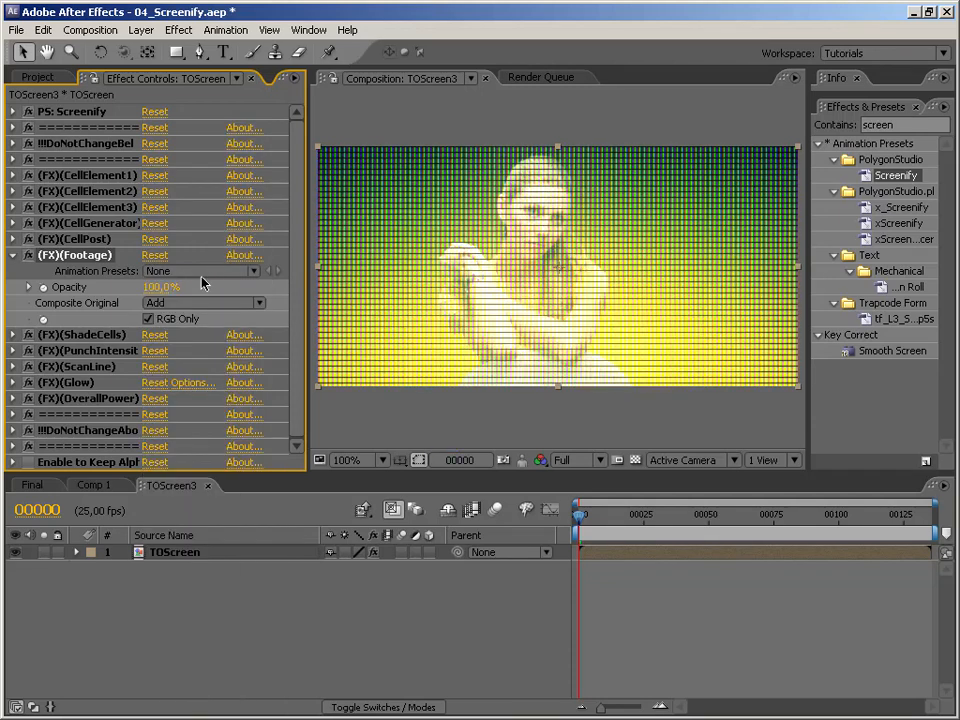
pyautogui.click(205, 303)
pyautogui.click(205, 442)
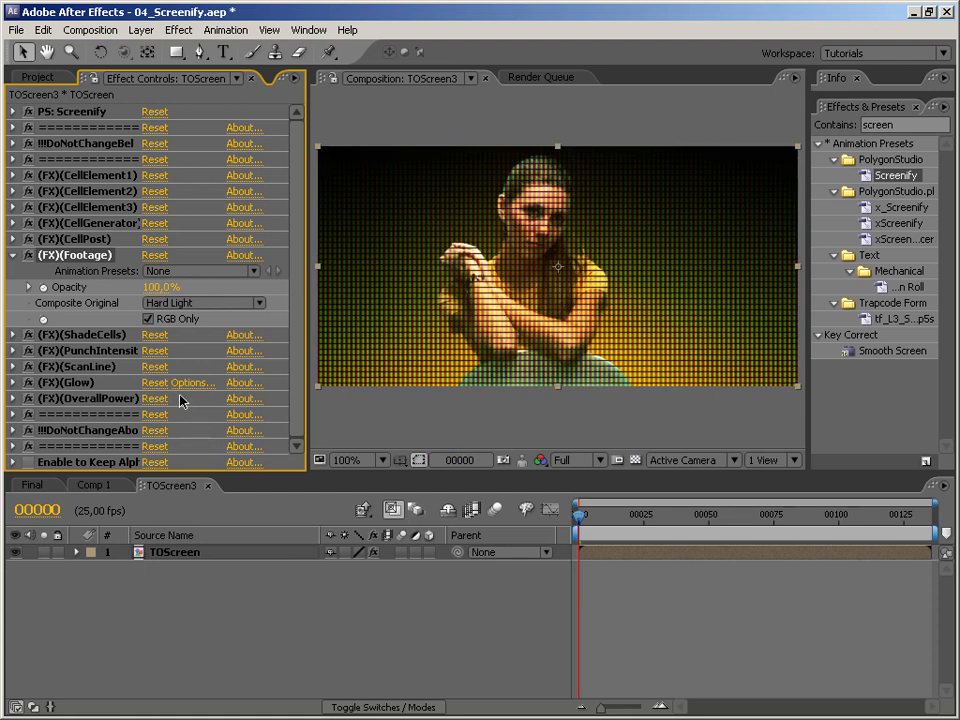
pyautogui.click(12, 255)
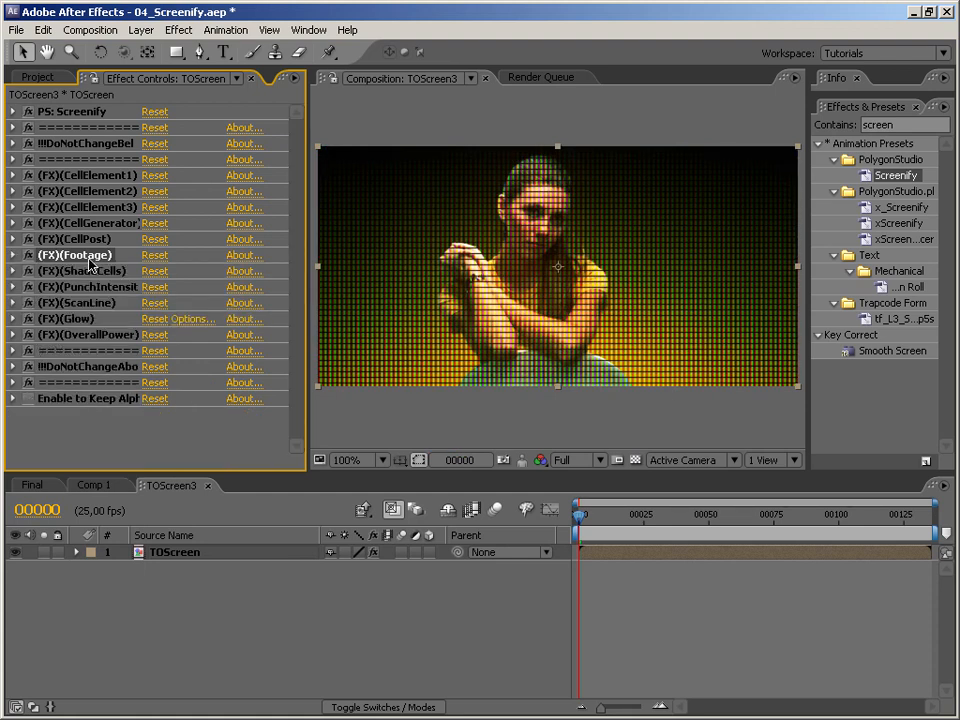
# Step: Review the preset's Glow settings and set the ScanLine effect's border to 2
pyautogui.click(80, 319)
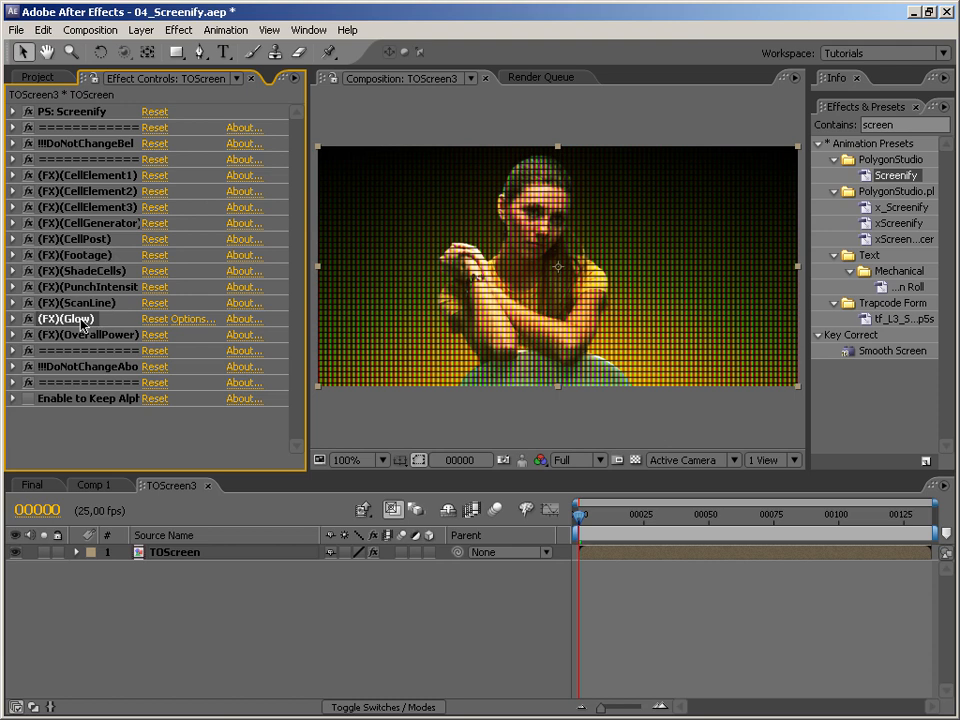
pyautogui.click(12, 319)
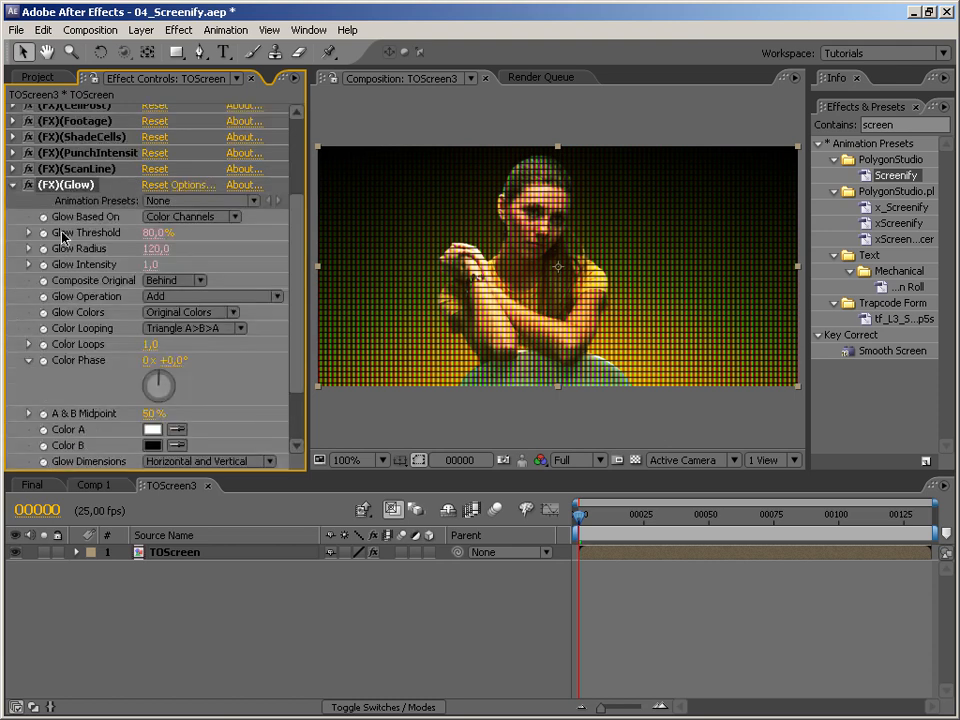
pyautogui.click(12, 185)
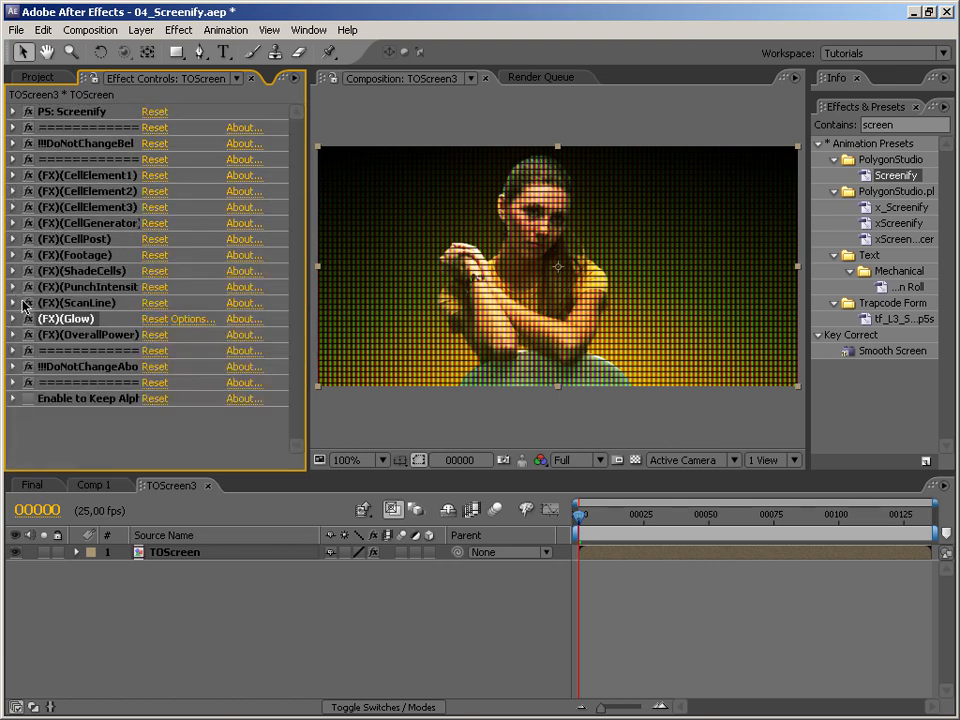
pyautogui.click(12, 303)
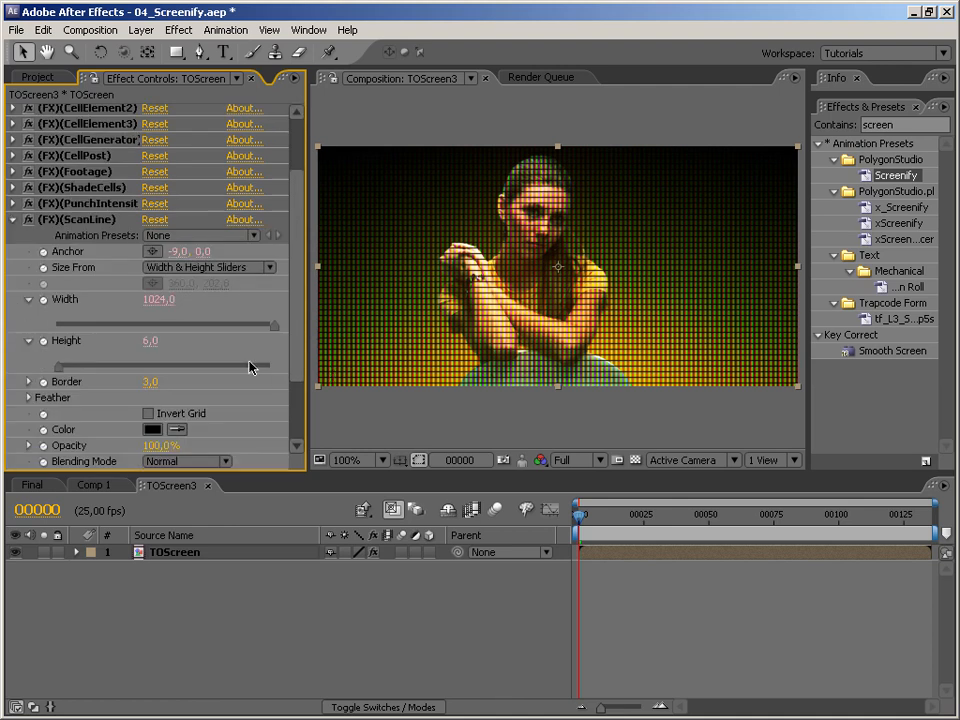
pyautogui.click(152, 381)
pyautogui.write('2')
pyautogui.press('Return')
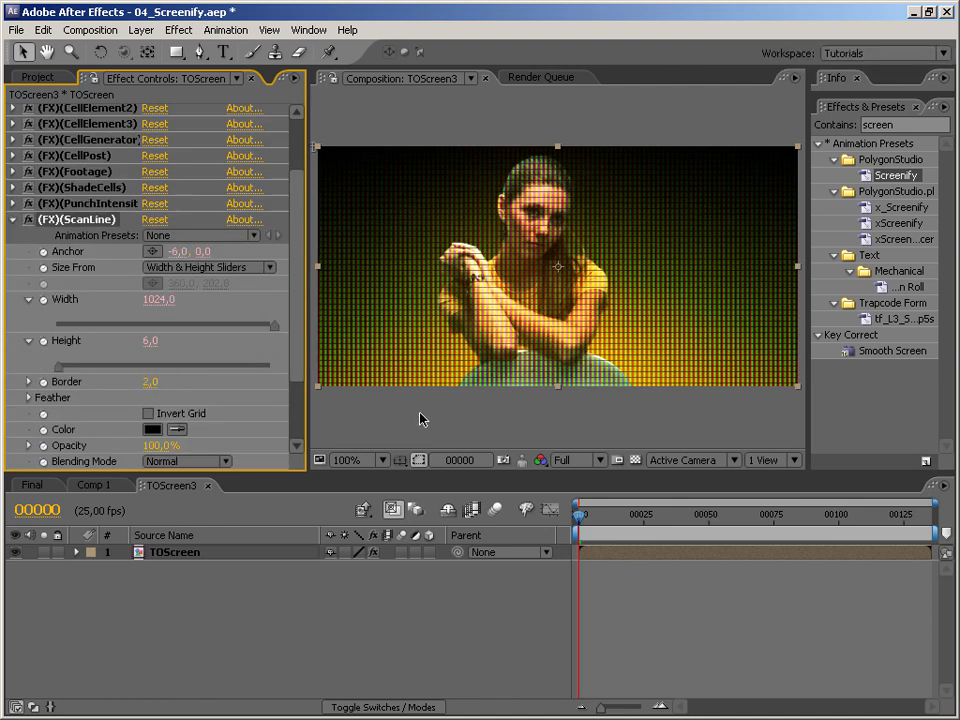
# Step: Try a border of 1 in the ScanLine effect, set it to 3, and collapse the effect's settings
pyautogui.click(154, 382)
pyautogui.write('1')
pyautogui.press('Return')
pyautogui.scroll(3, 300, 253)
pyautogui.scroll(-4, 294, 315)
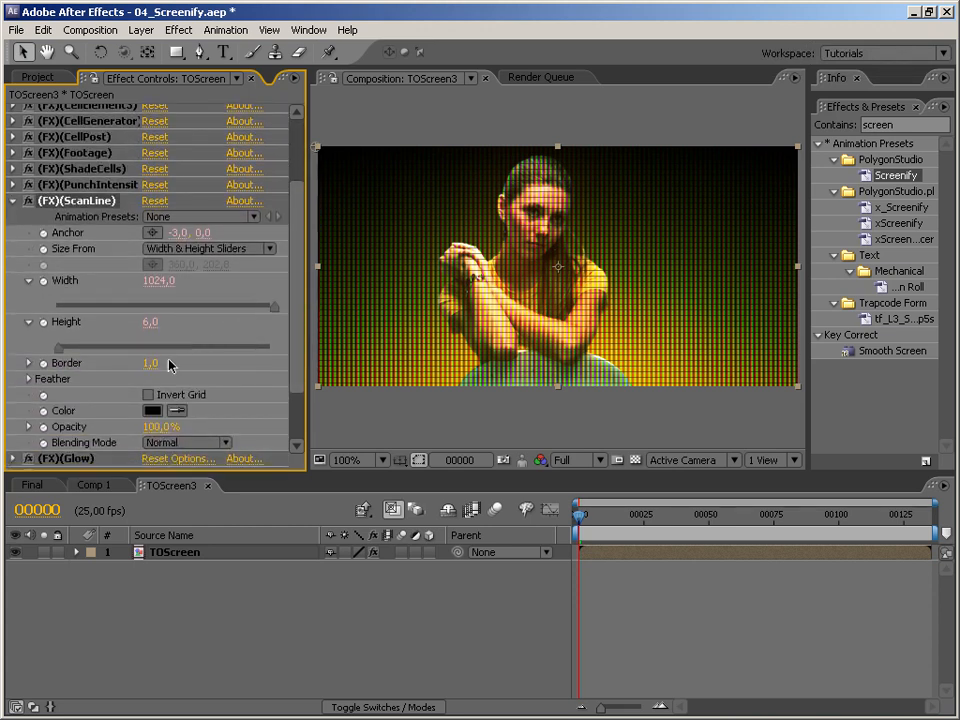
pyautogui.write('3')
pyautogui.press('Return')
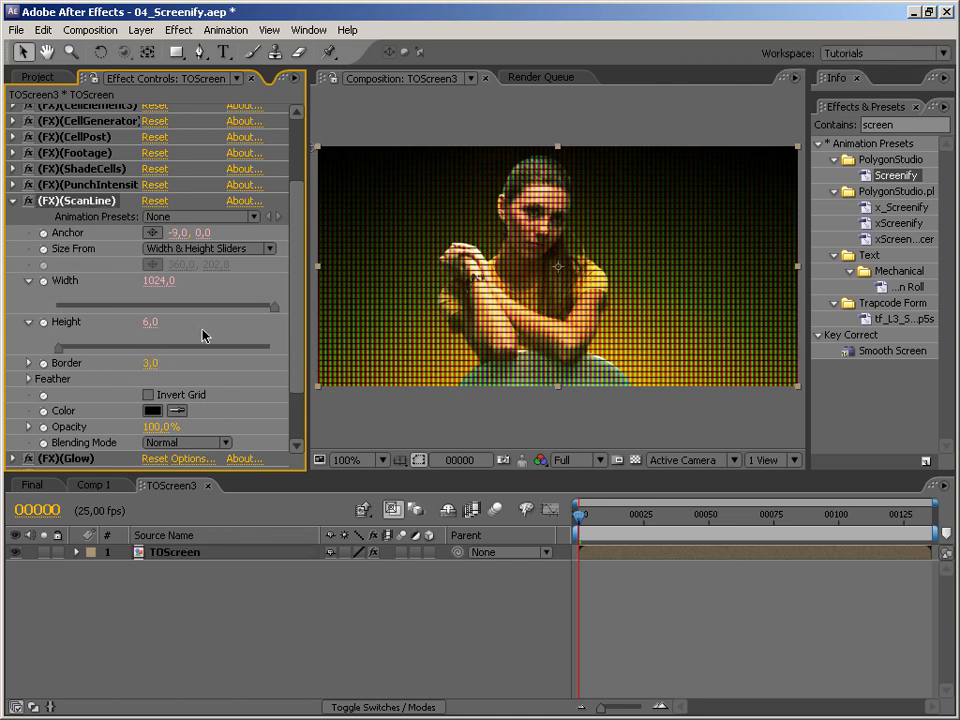
pyautogui.click(13, 201)
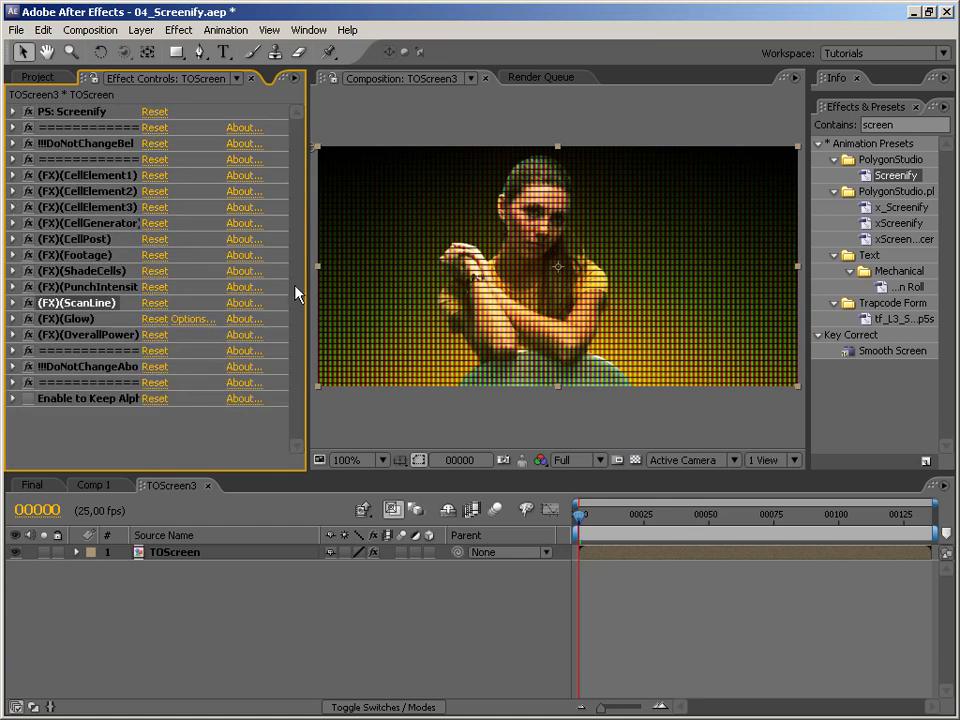
# Step: Expand the PS: Screenify controls, try cell sizes of 3, 4, 8 and 6, and settle on a cell size of 5
pyautogui.click(13, 111)
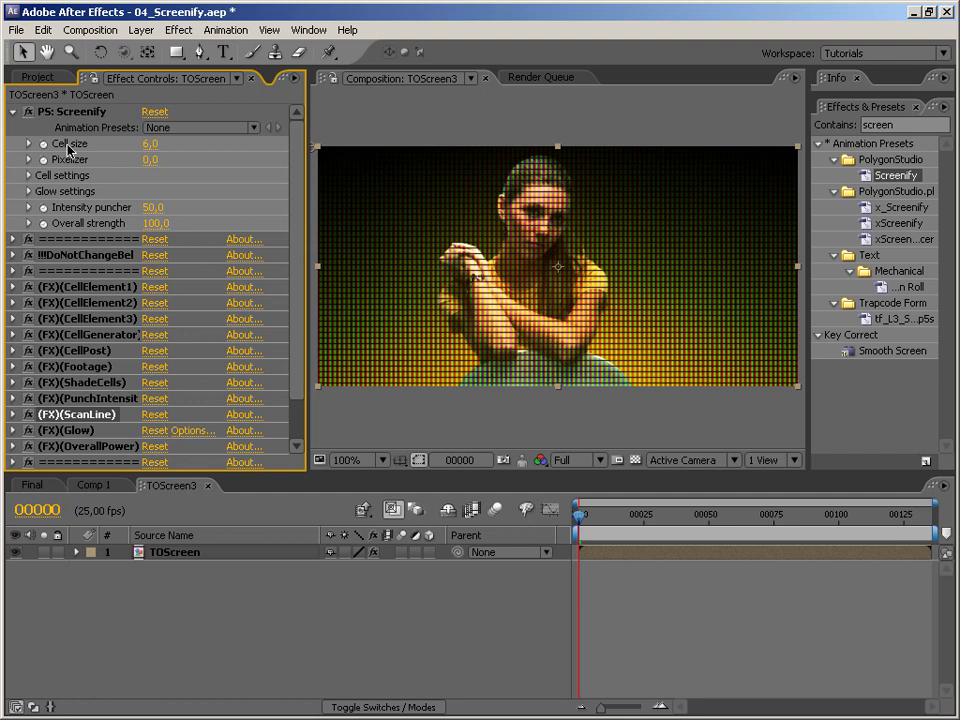
pyautogui.click(148, 145)
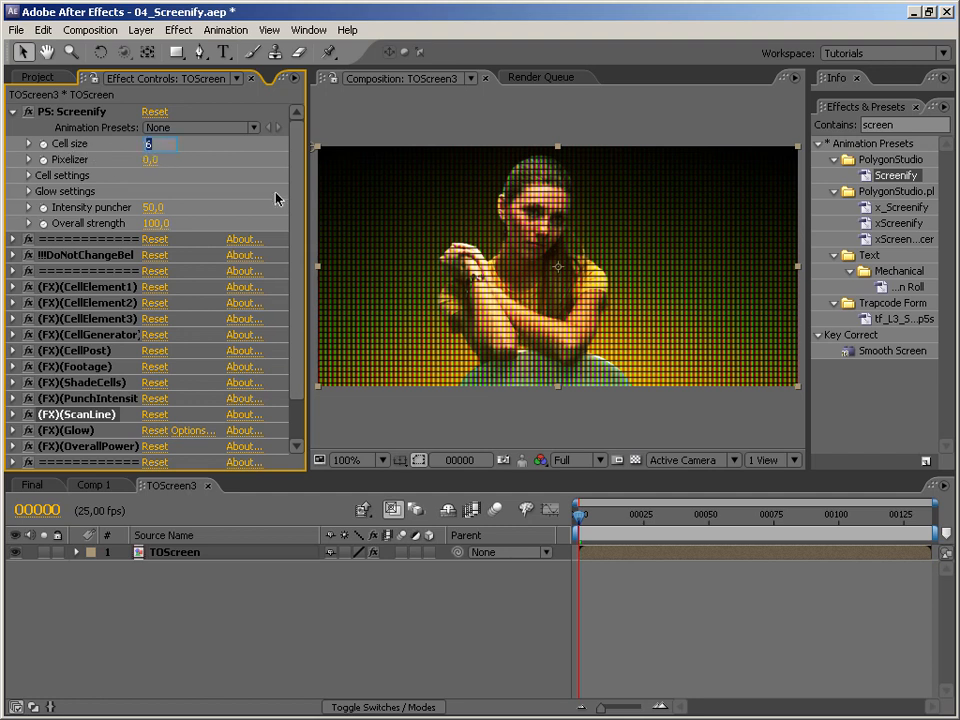
pyautogui.write('3')
pyautogui.press('Return')
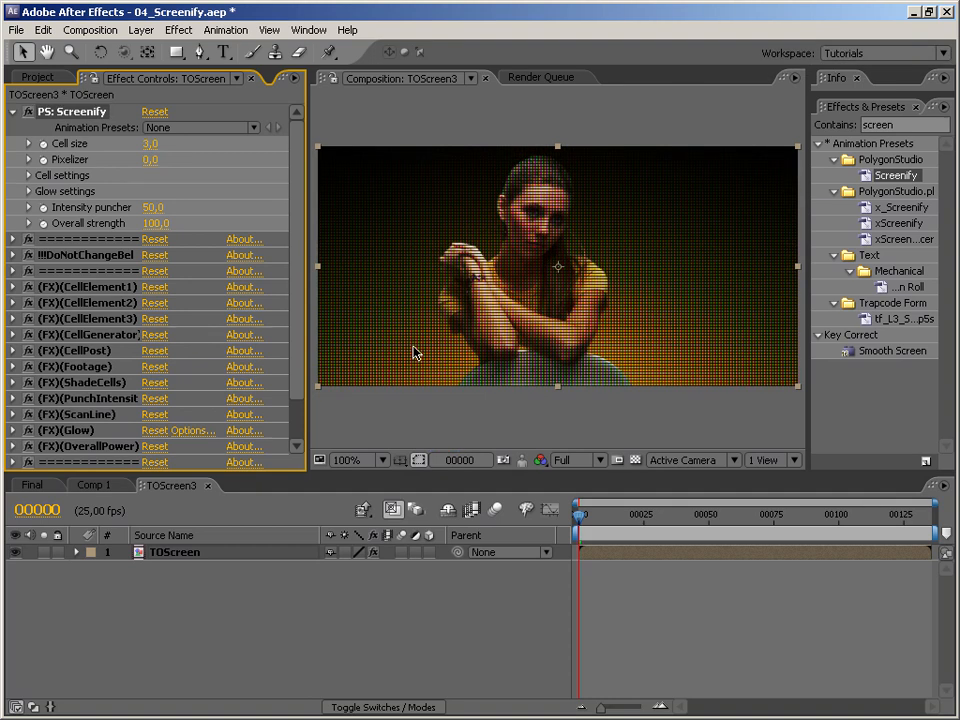
pyautogui.click(150, 148)
pyautogui.write('4')
pyautogui.press('Return')
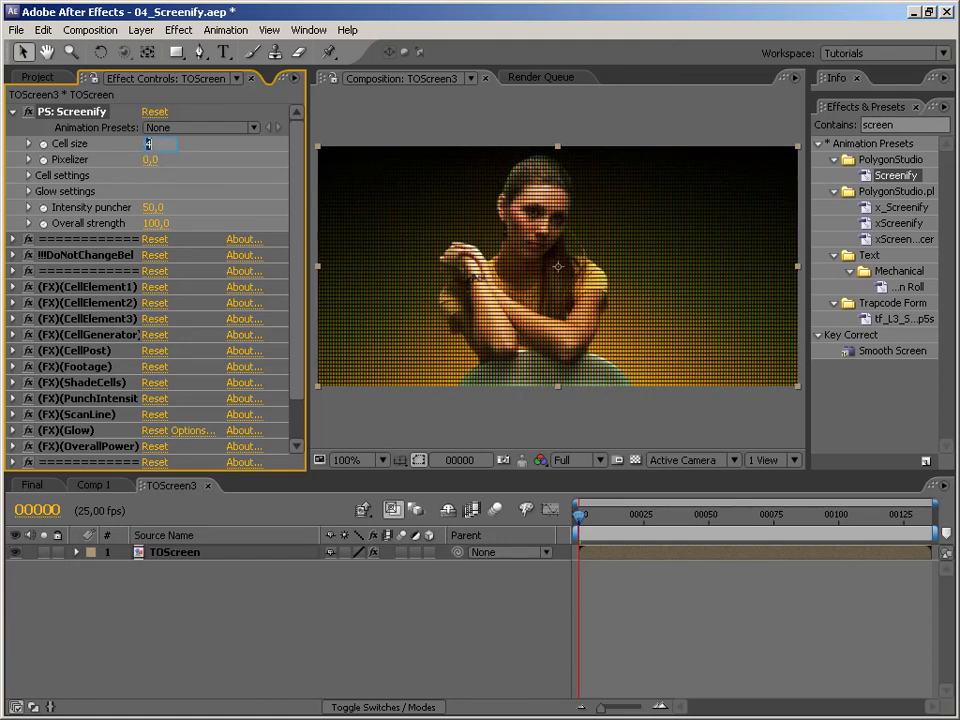
pyautogui.write('8')
pyautogui.press('Return')
pyautogui.click(150, 144)
pyautogui.write('5')
pyautogui.press('BackSpace')
pyautogui.write('6')
pyautogui.press('Return')
pyautogui.click(150, 146)
pyautogui.write('5')
pyautogui.press('Return')
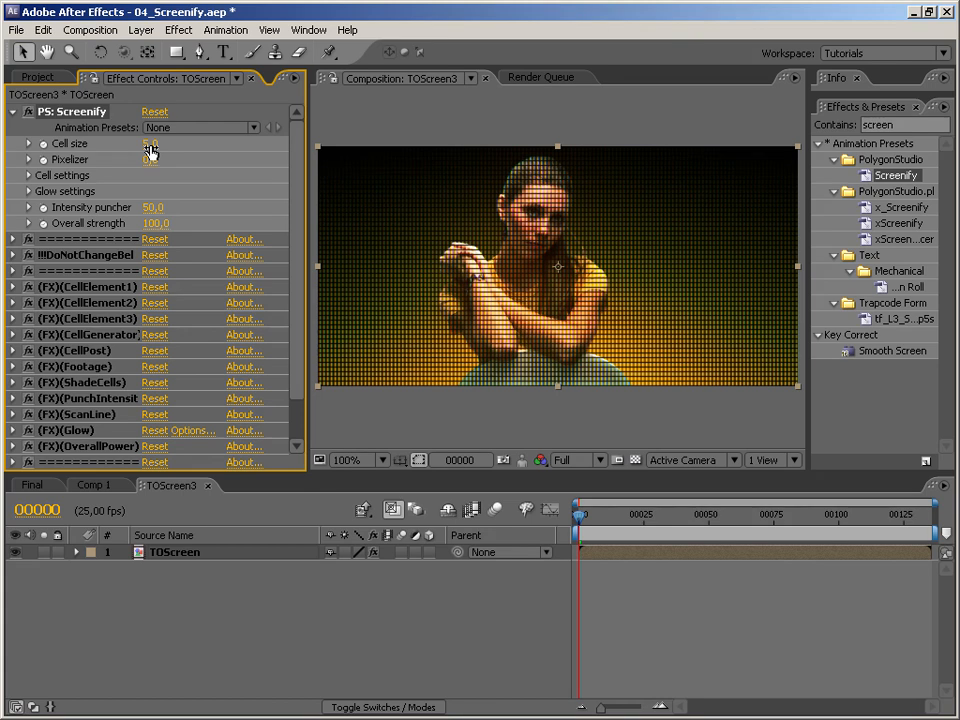
# Step: Try Pixelizer values of 5 and 10 in PS: Screenify and return the setting to 0
pyautogui.click(150, 160)
pyautogui.write('5')
pyautogui.press('Return')
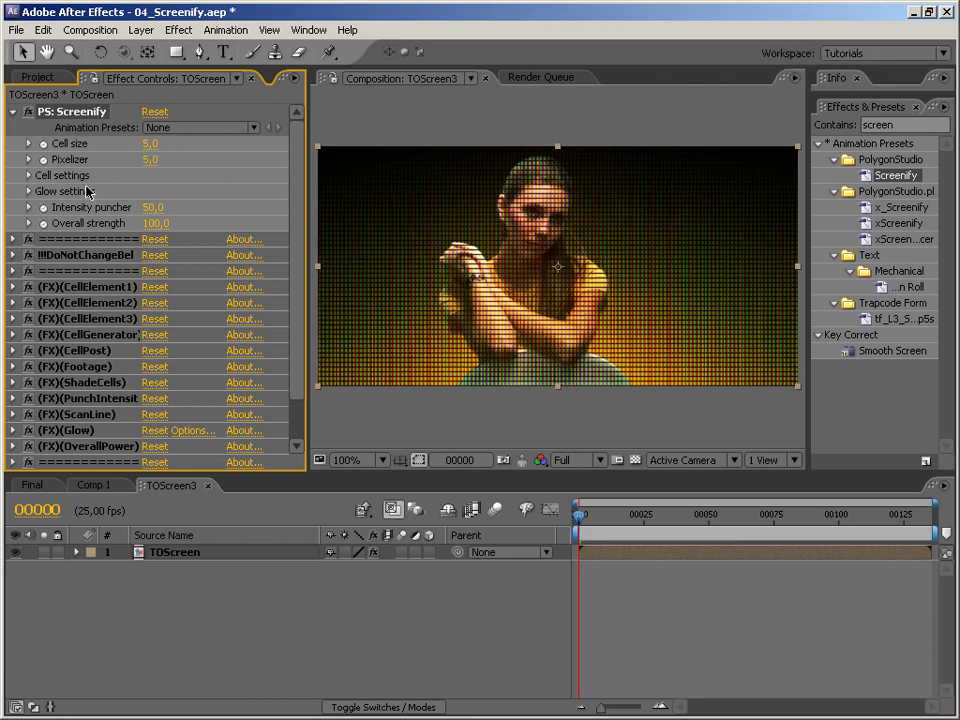
pyautogui.click(149, 159)
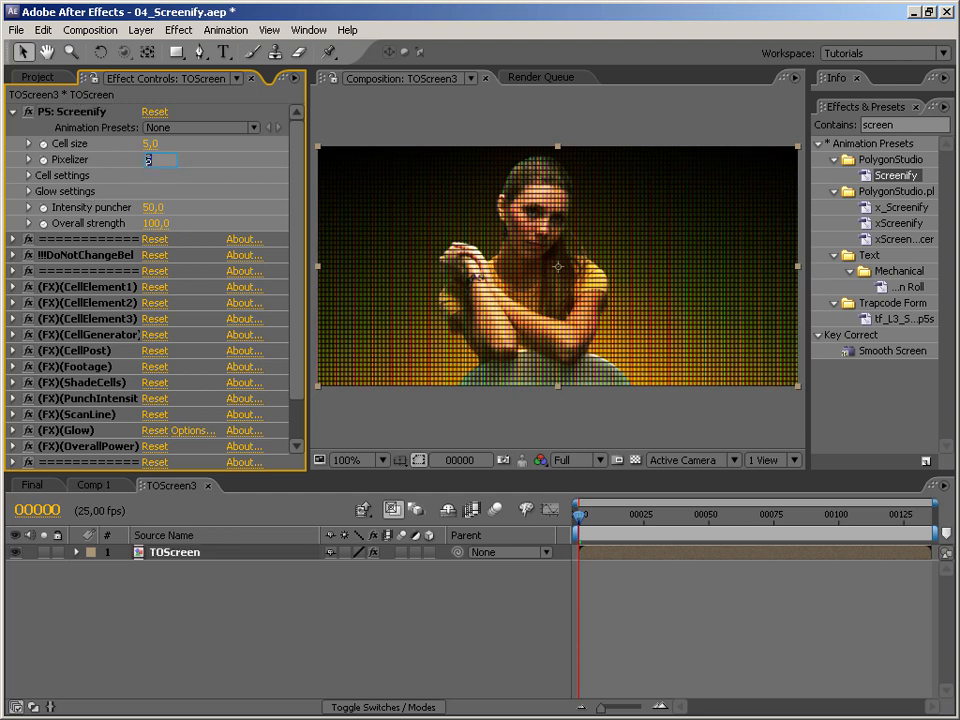
pyautogui.write('10')
pyautogui.press('Return')
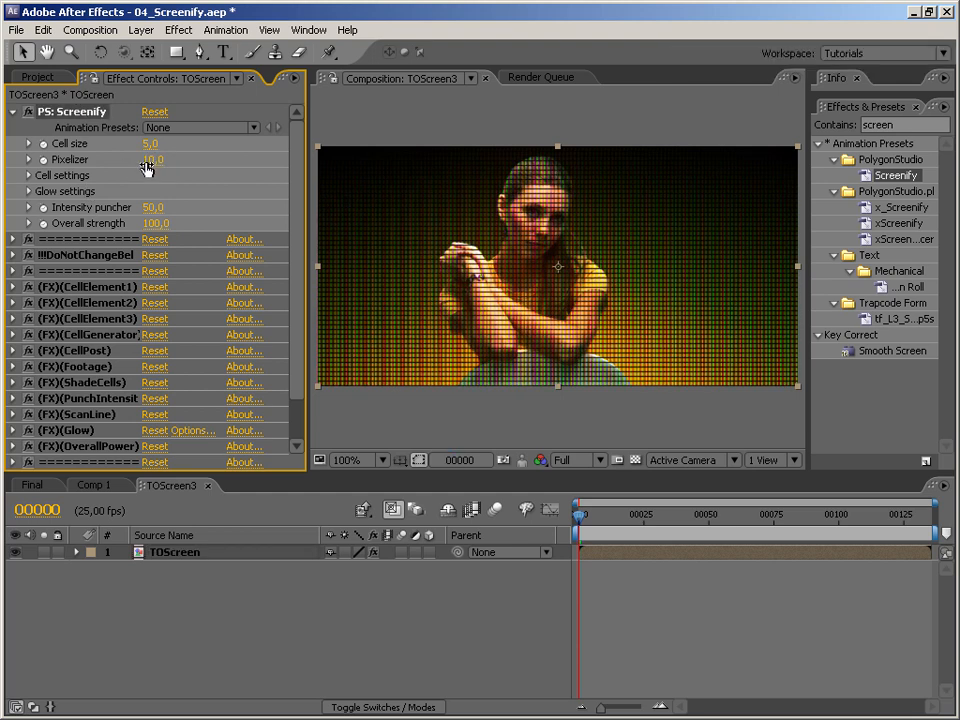
pyautogui.click(147, 164)
pyautogui.write('0')
pyautogui.press('Return')
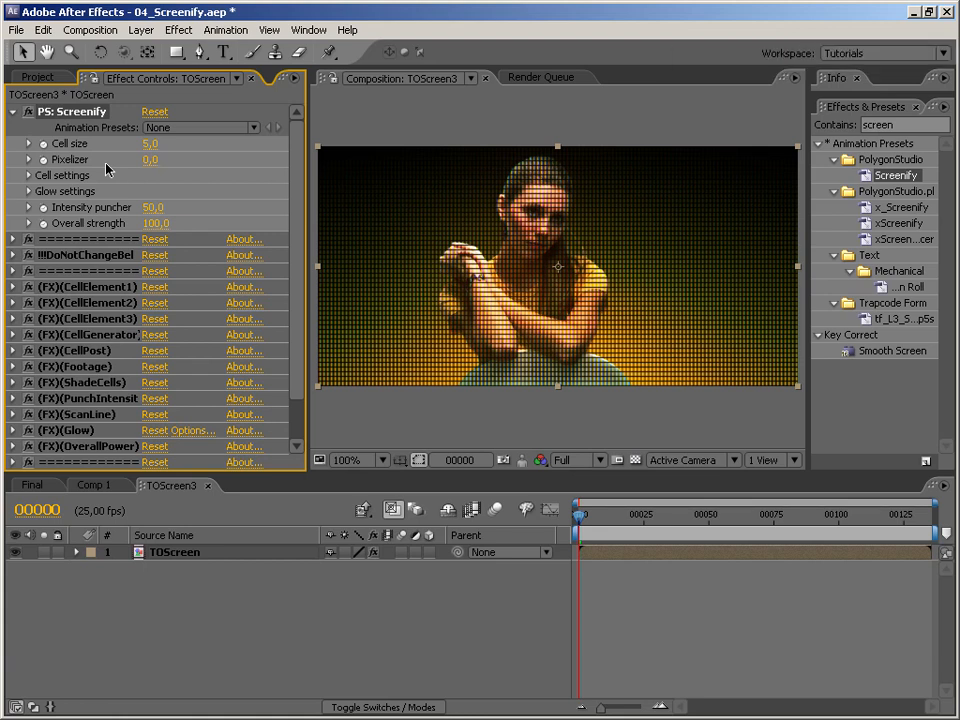
# Step: Expand the cell settings, try lightness values of 130 and 80, and set the cell lightness to 100
pyautogui.click(29, 176)
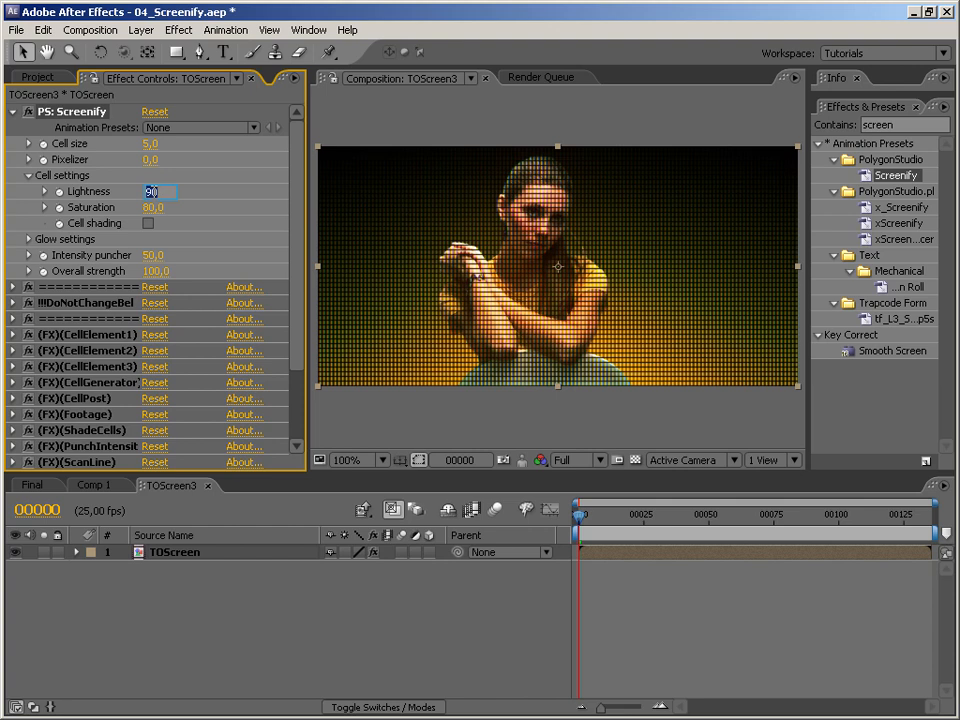
pyautogui.write('130')
pyautogui.press('Return')
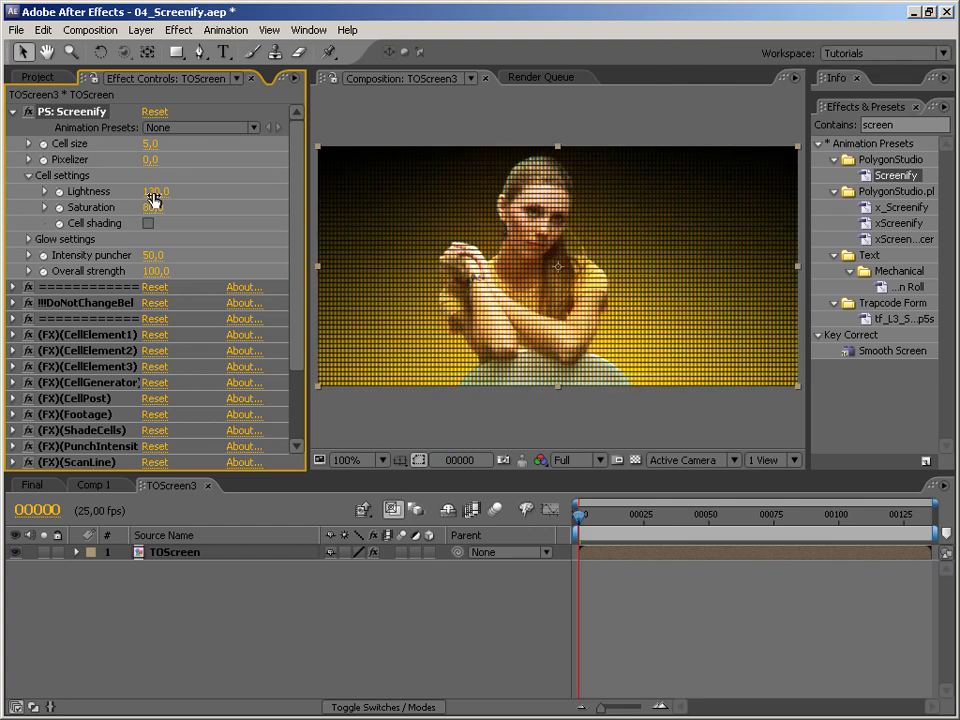
pyautogui.click(153, 196)
pyautogui.write('80')
pyautogui.press('Return')
pyautogui.write('100')
pyautogui.press('Return')
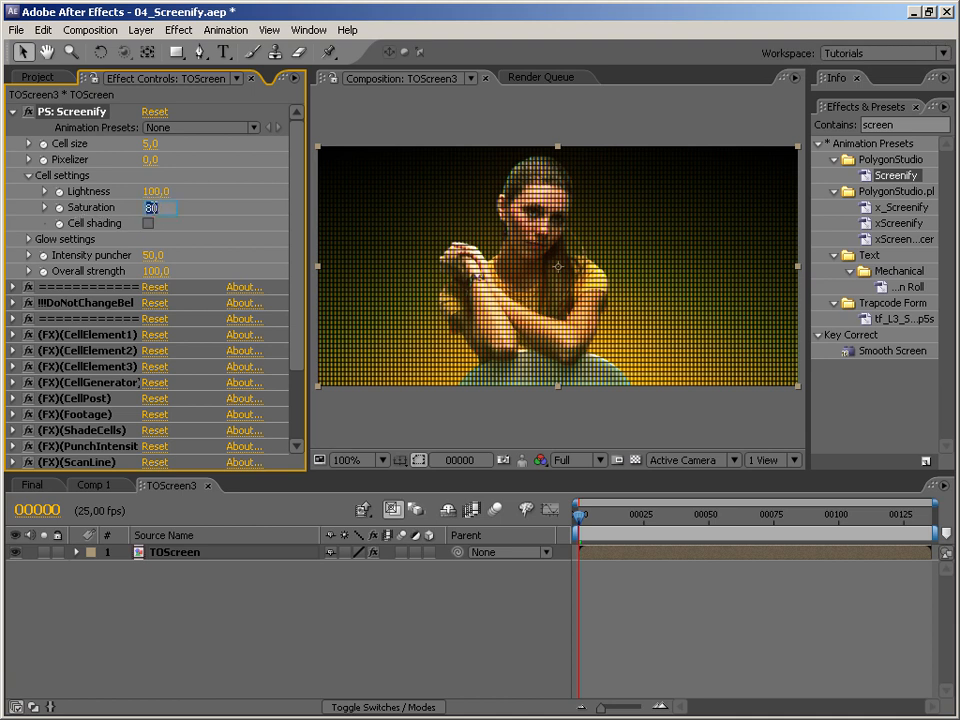
# Step: Try cell saturation values of 120, 200 and 50 and return the saturation to 80
pyautogui.write('120')
pyautogui.press('Return')
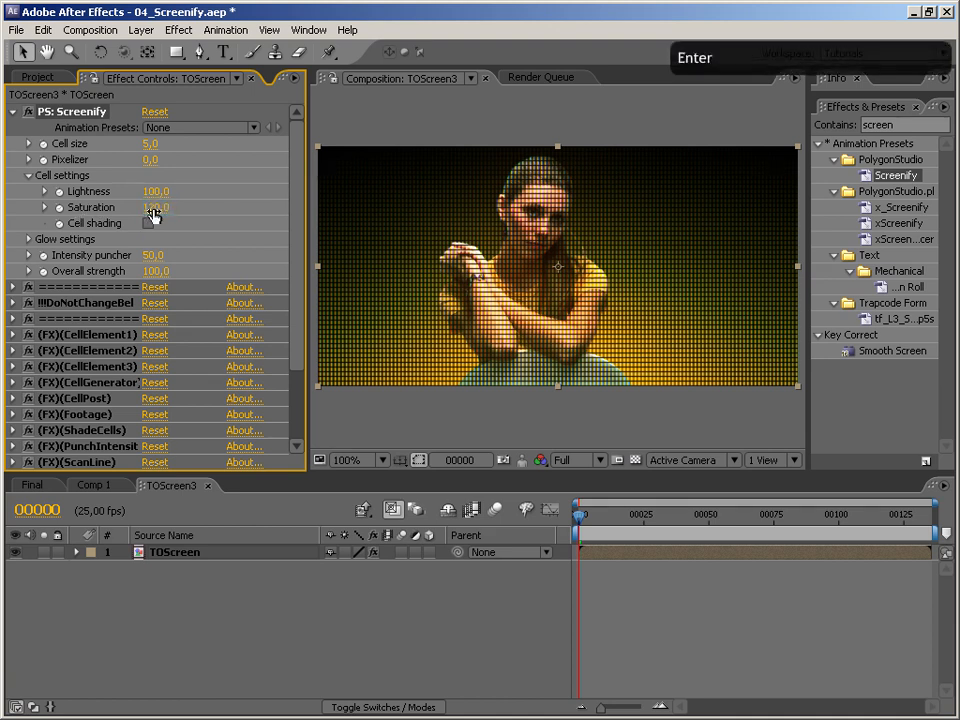
pyautogui.click(153, 208)
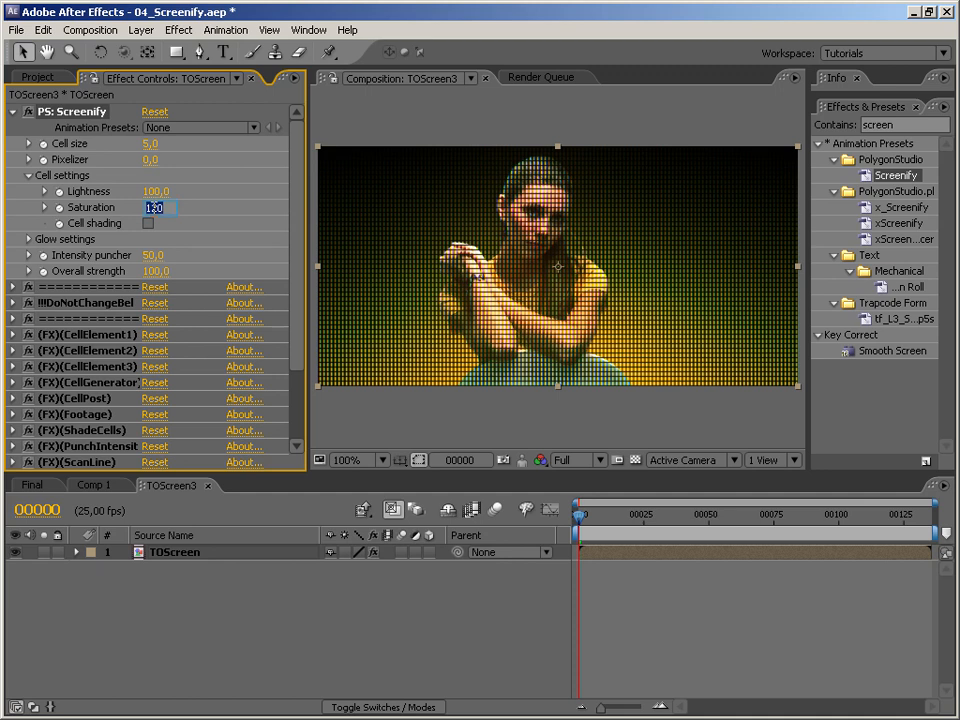
pyautogui.write('200')
pyautogui.press('Return')
pyautogui.click(153, 208)
pyautogui.write('50')
pyautogui.press('Return')
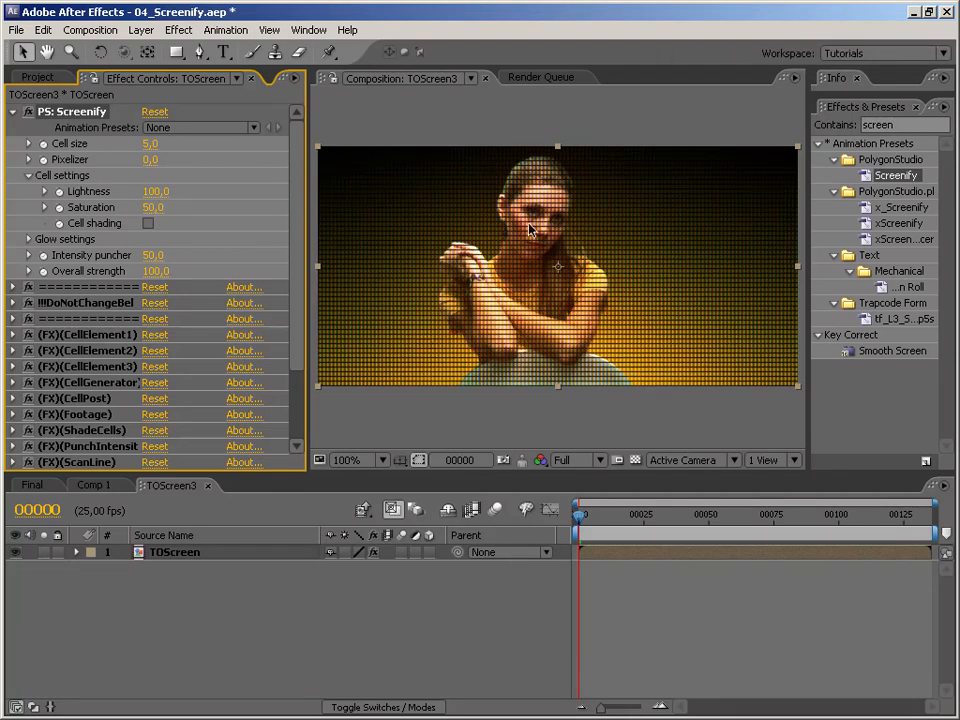
pyautogui.click(153, 207)
pyautogui.write('80')
pyautogui.press('Return')
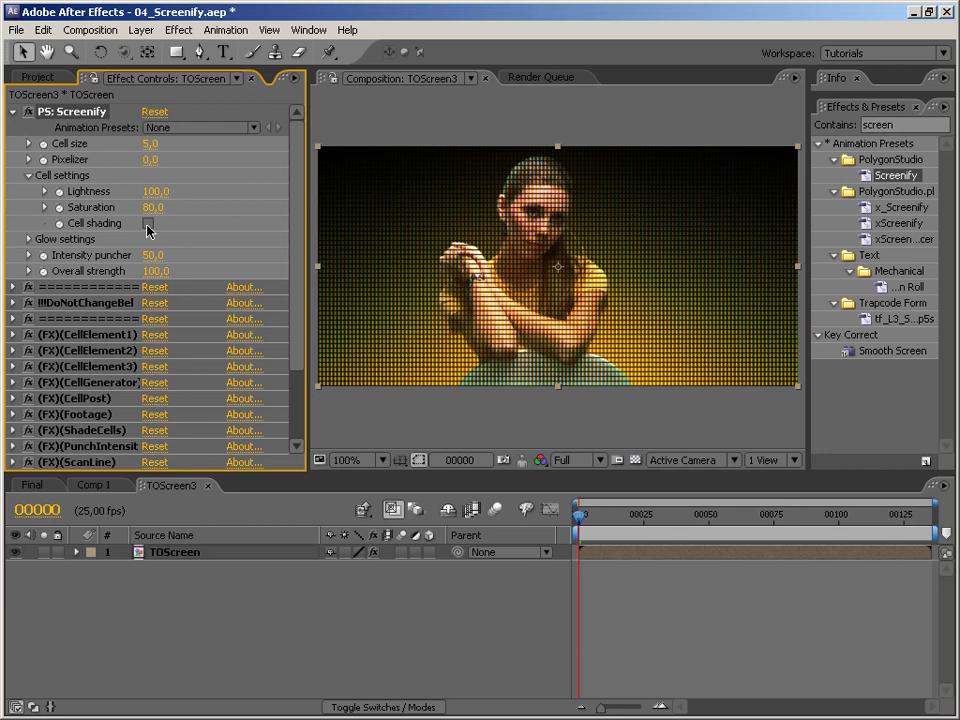
# Step: Compare the picture with cell shading on and off, leaving the shading disabled
pyautogui.click(148, 224)
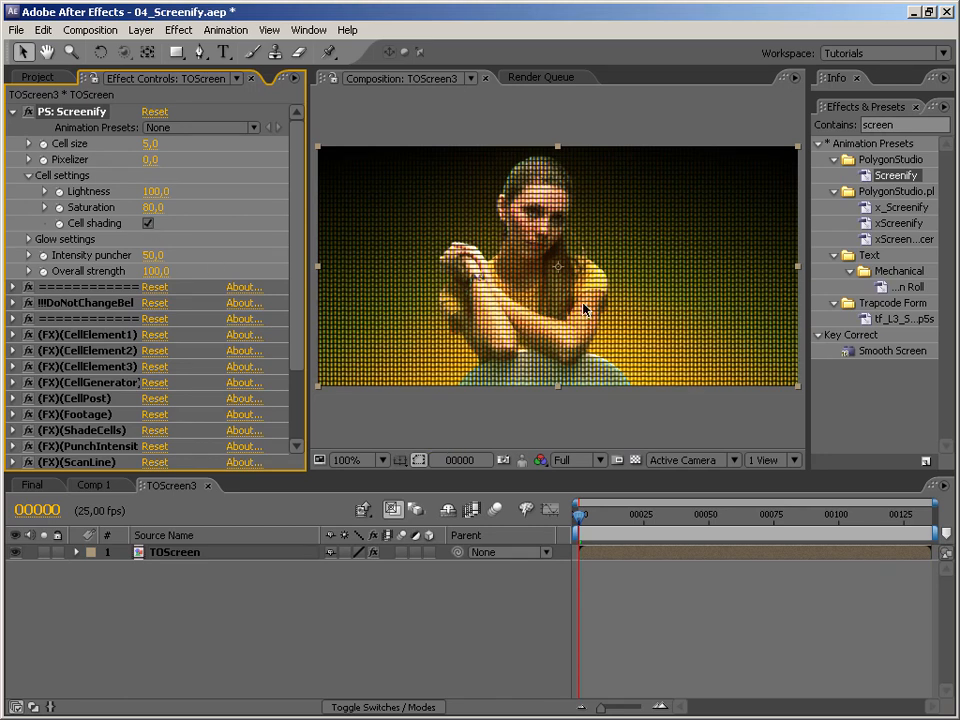
pyautogui.click(148, 224)
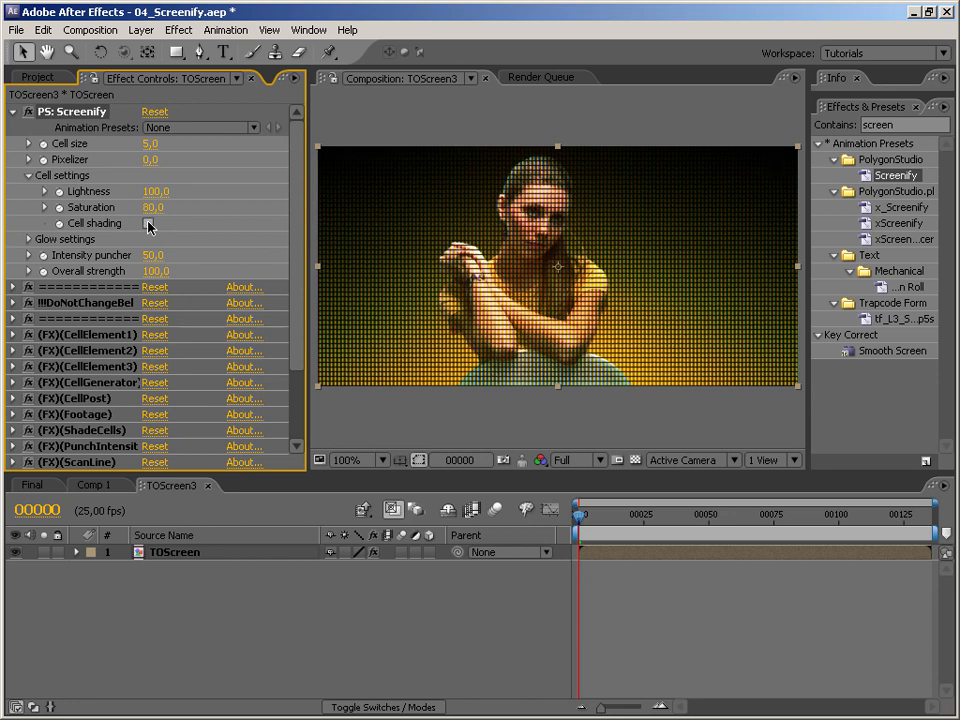
pyautogui.click(148, 224)
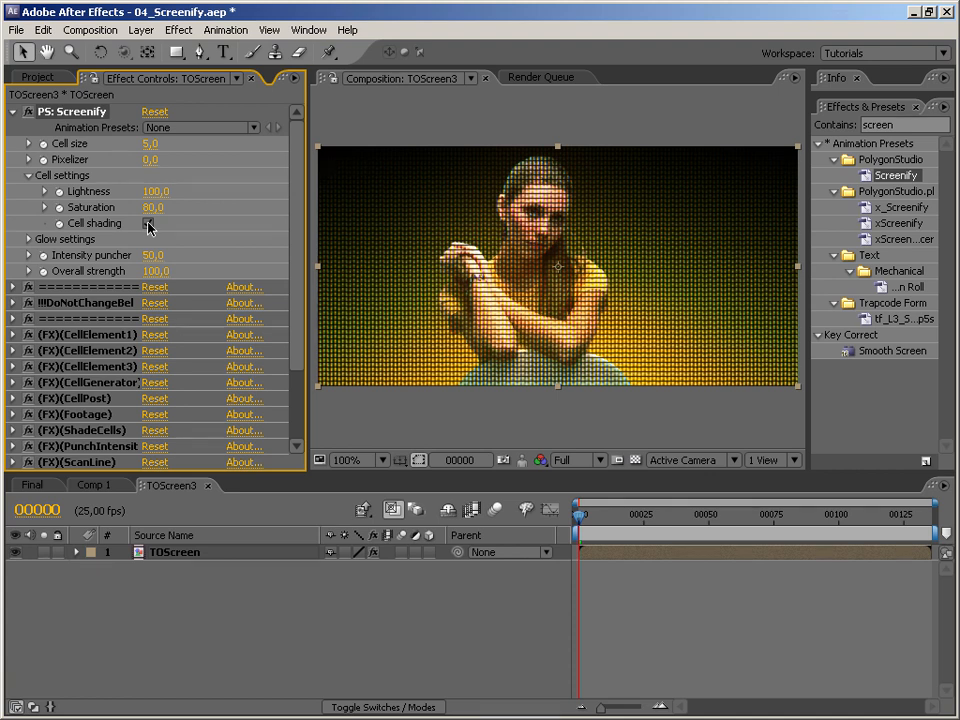
pyautogui.click(148, 224)
# Step: Expand the glow settings and compare the picture with the glow turned off, leaving the glow enabled
pyautogui.click(29, 240)
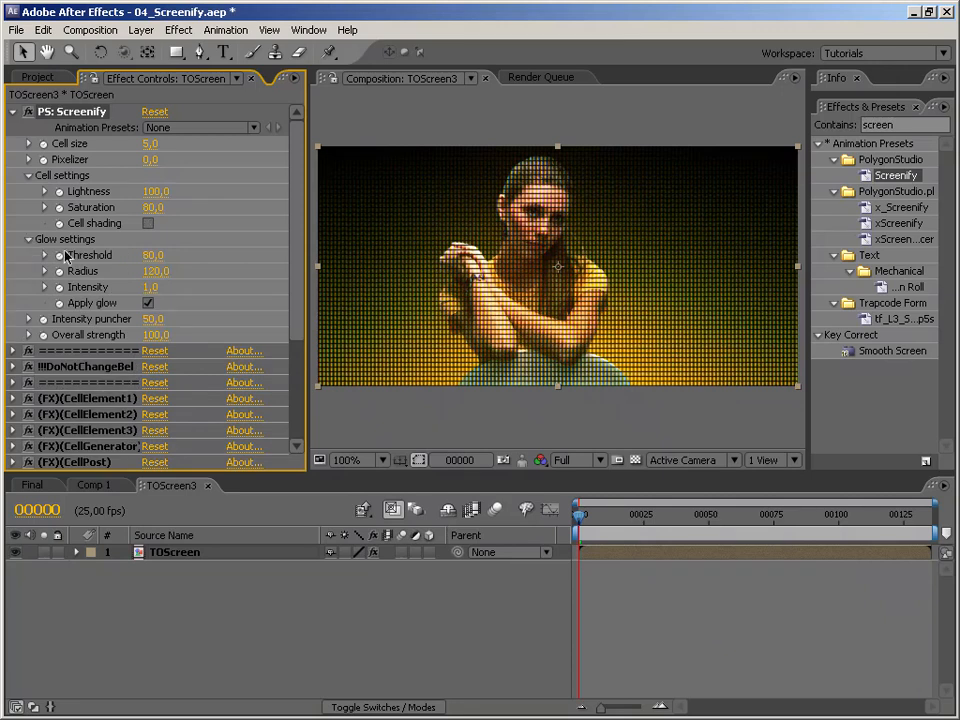
pyautogui.click(148, 304)
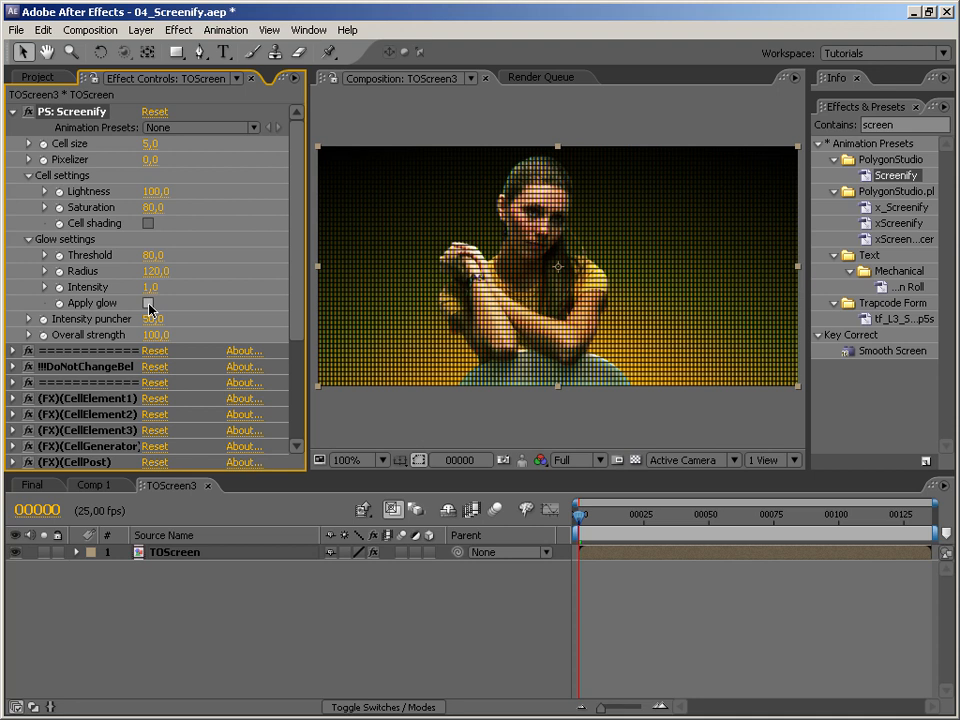
pyautogui.click(148, 304)
# Step: Set the glow threshold to 50 and the glow intensity to 1,5
pyautogui.click(153, 255)
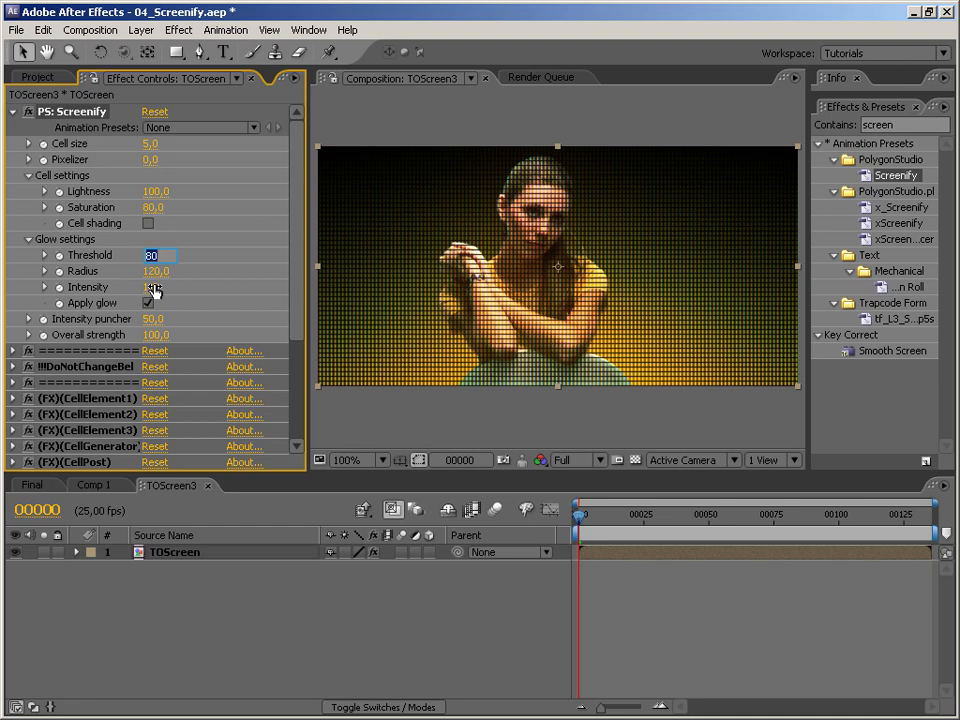
pyautogui.write('50')
pyautogui.press('Return')
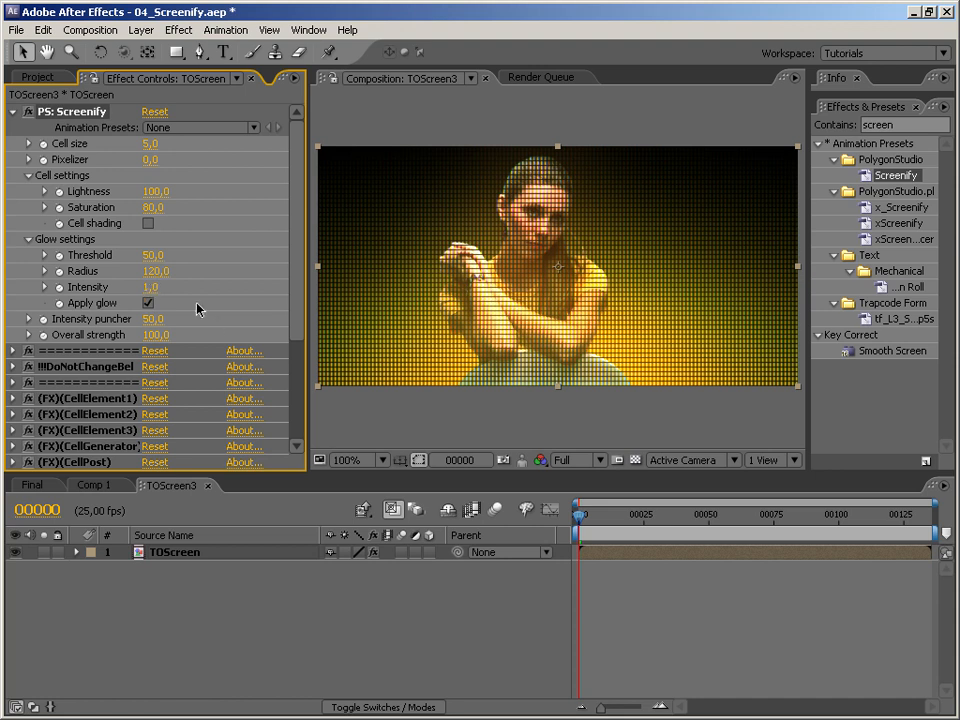
pyautogui.click(150, 289)
pyautogui.write('1,5')
pyautogui.press('Return')
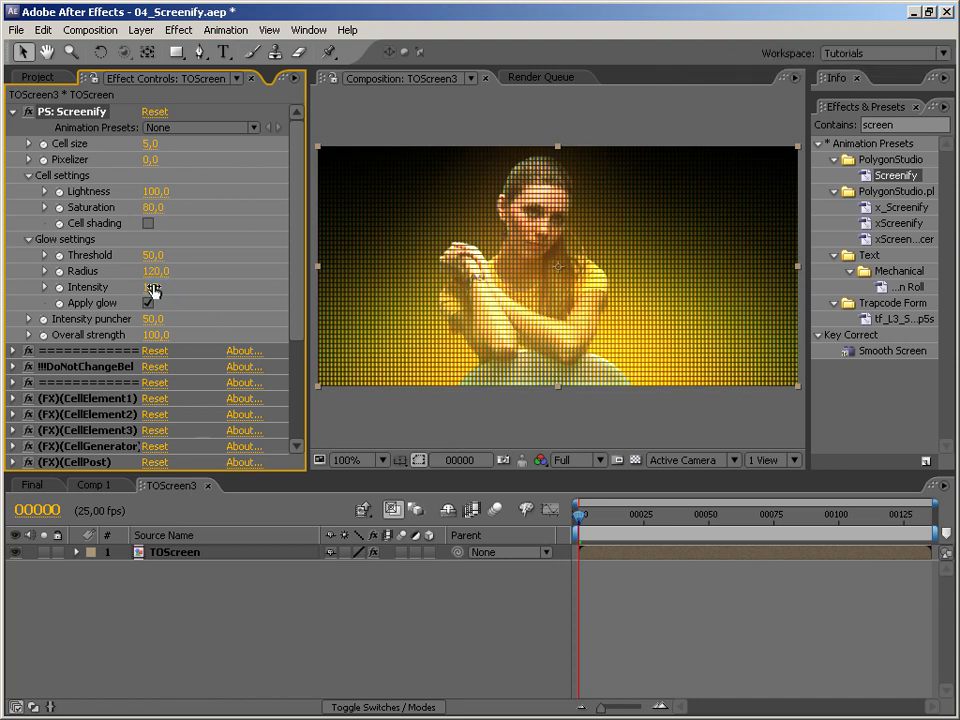
pyautogui.click(565, 331)
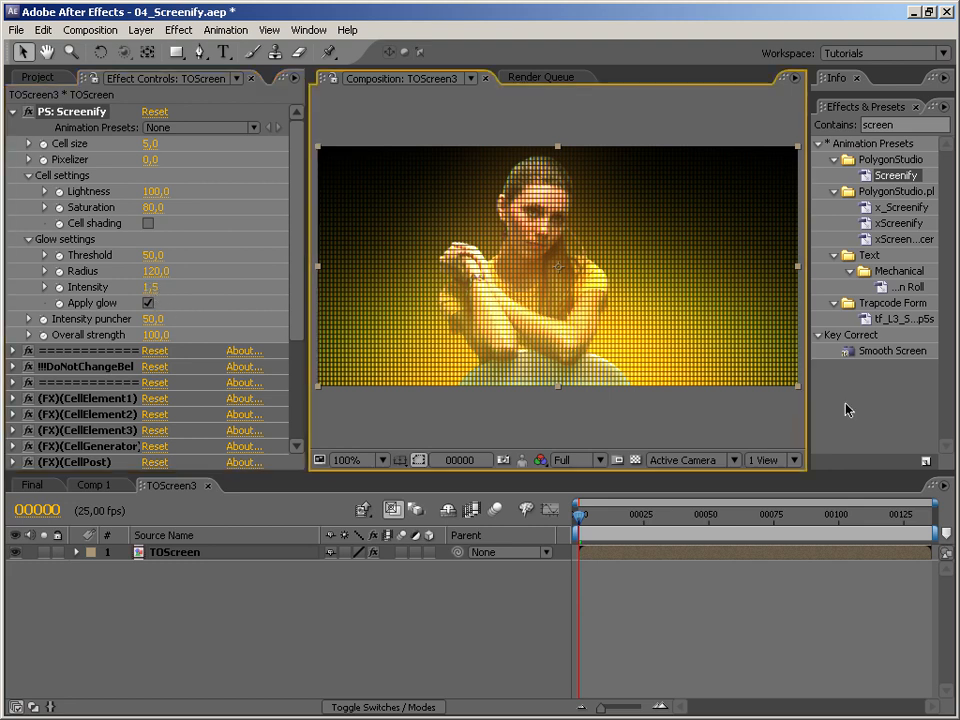
# Step: Compare Intensity puncher values of 100 and 0 repeatedly and return the setting to 50
pyautogui.click(160, 325)
pyautogui.write('100')
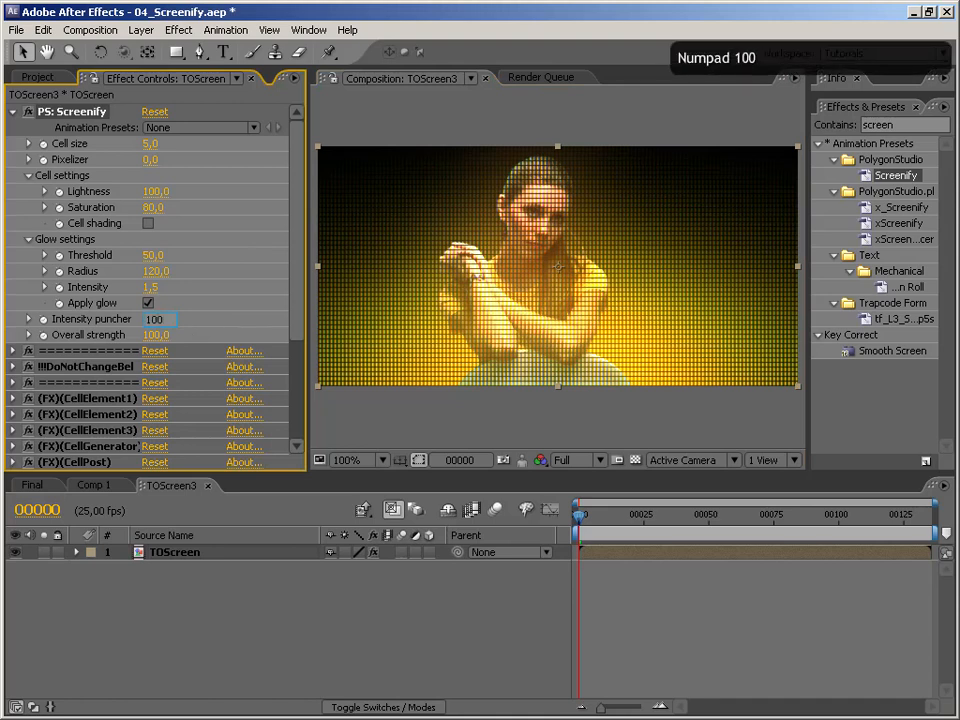
pyautogui.press('Return')
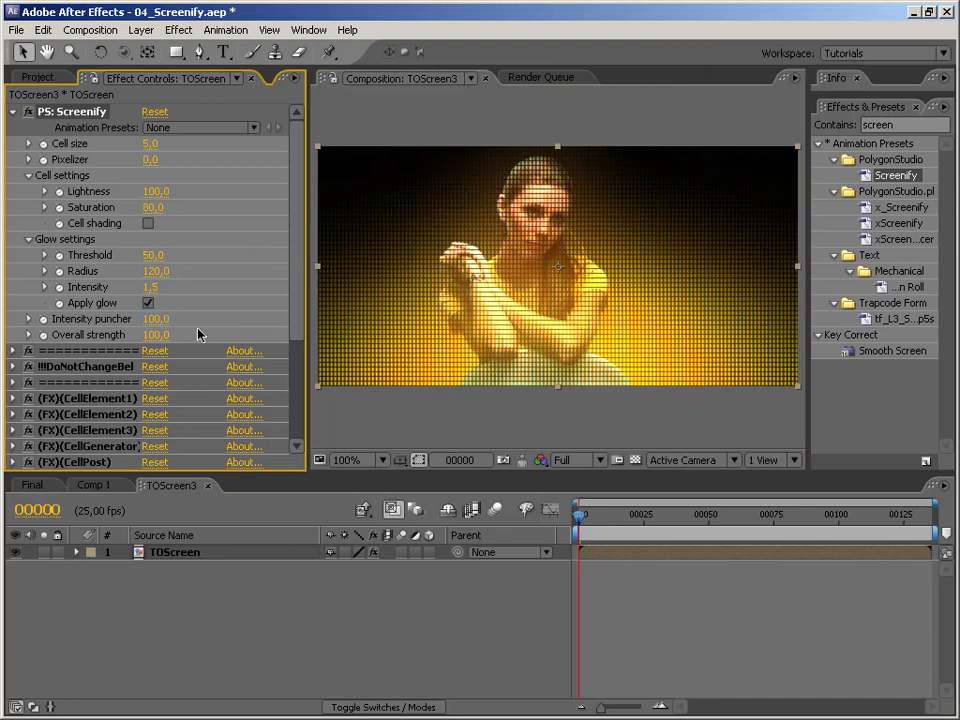
pyautogui.click(155, 320)
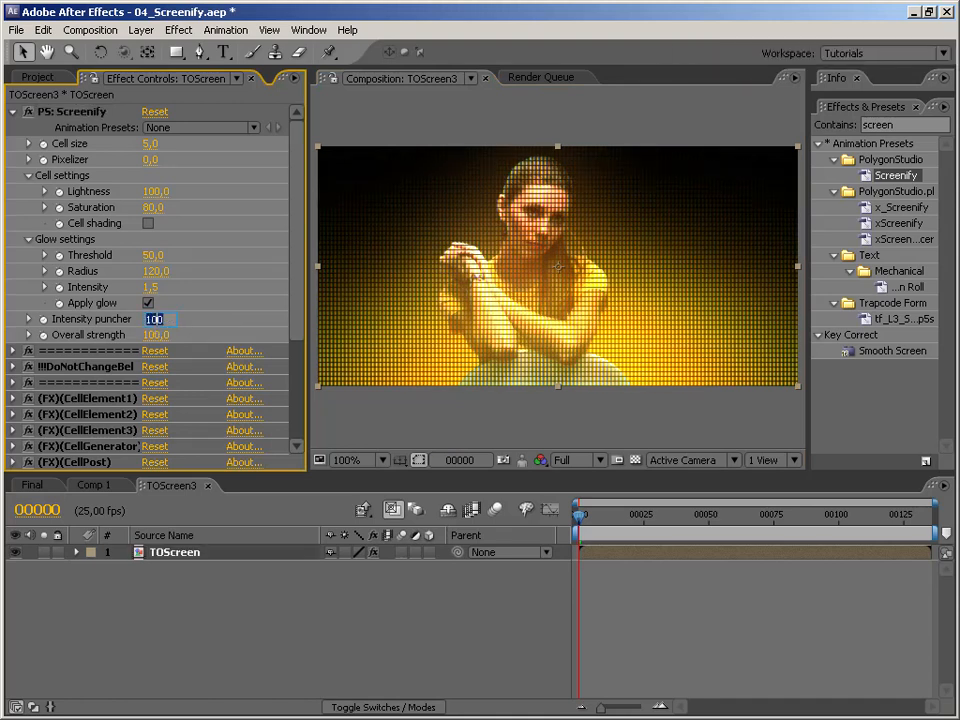
pyautogui.write('0')
pyautogui.press('Return')
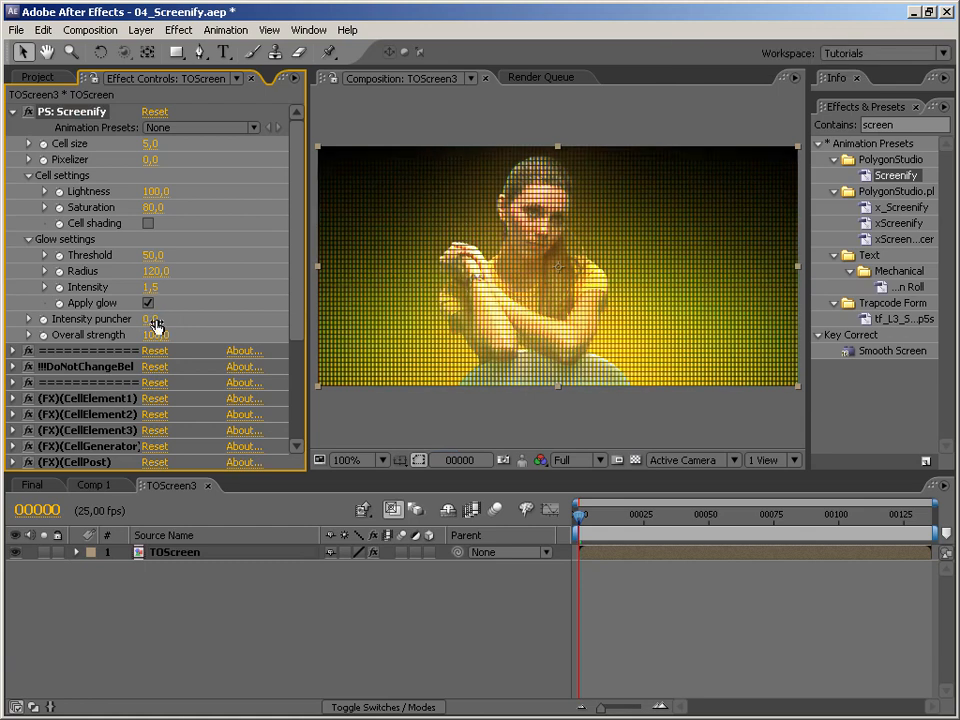
pyautogui.click(155, 320)
pyautogui.write('100')
pyautogui.press('Return')
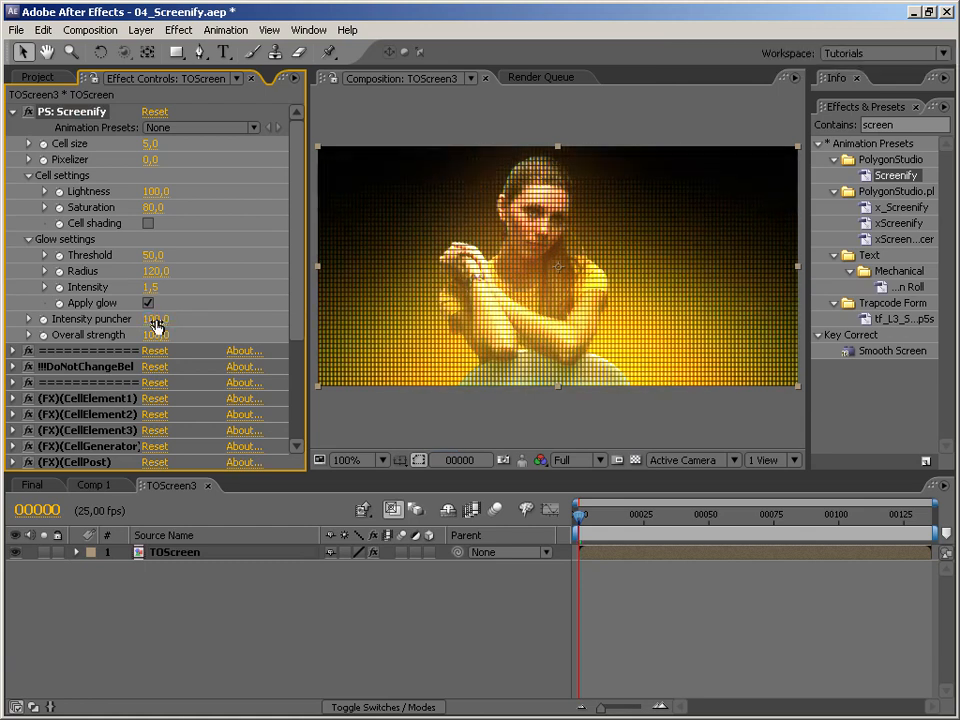
pyautogui.click(155, 320)
pyautogui.write('0')
pyautogui.press('Return')
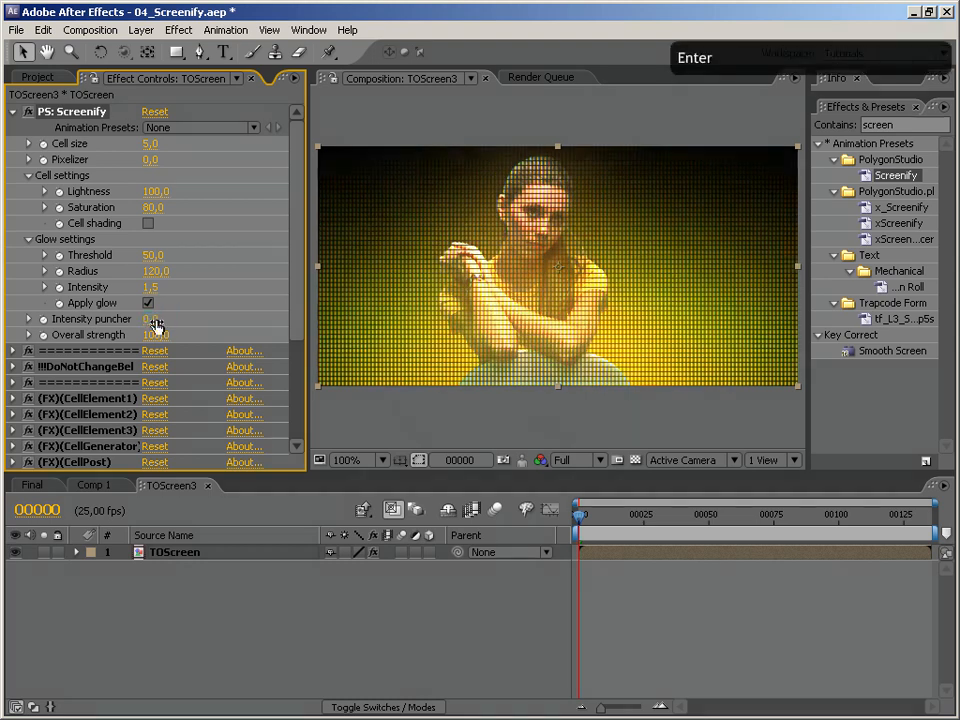
pyautogui.click(155, 320)
pyautogui.write('50')
pyautogui.press('Return')
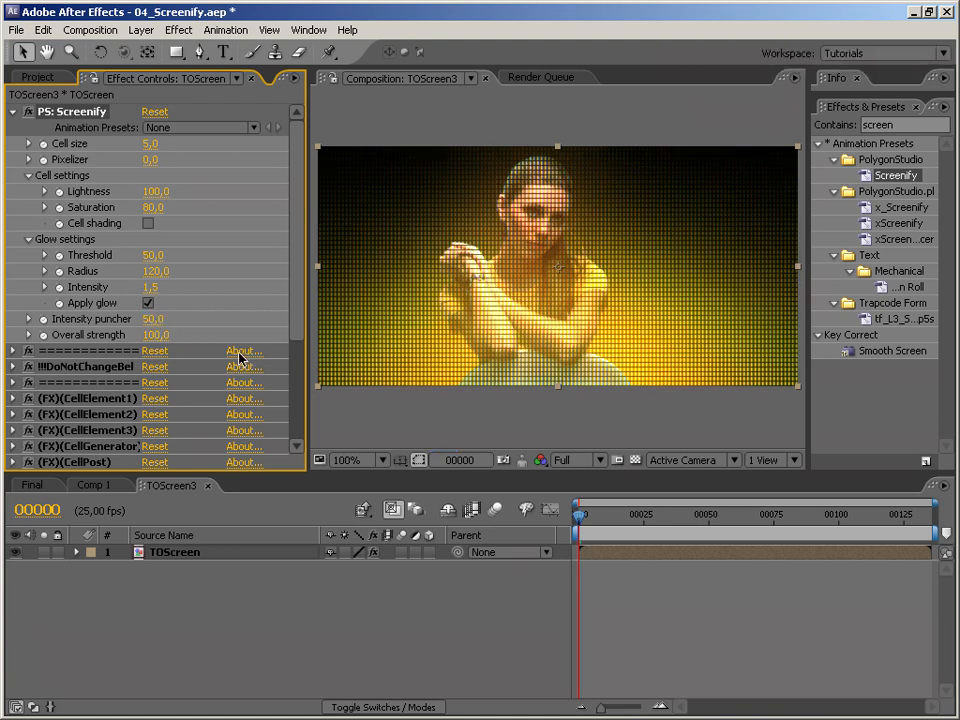
# Step: Compare Overall strength values of 50 and 0 in the Screenify effect and return the setting to 100
pyautogui.click(155, 335)
pyautogui.write('50')
pyautogui.press('Return')
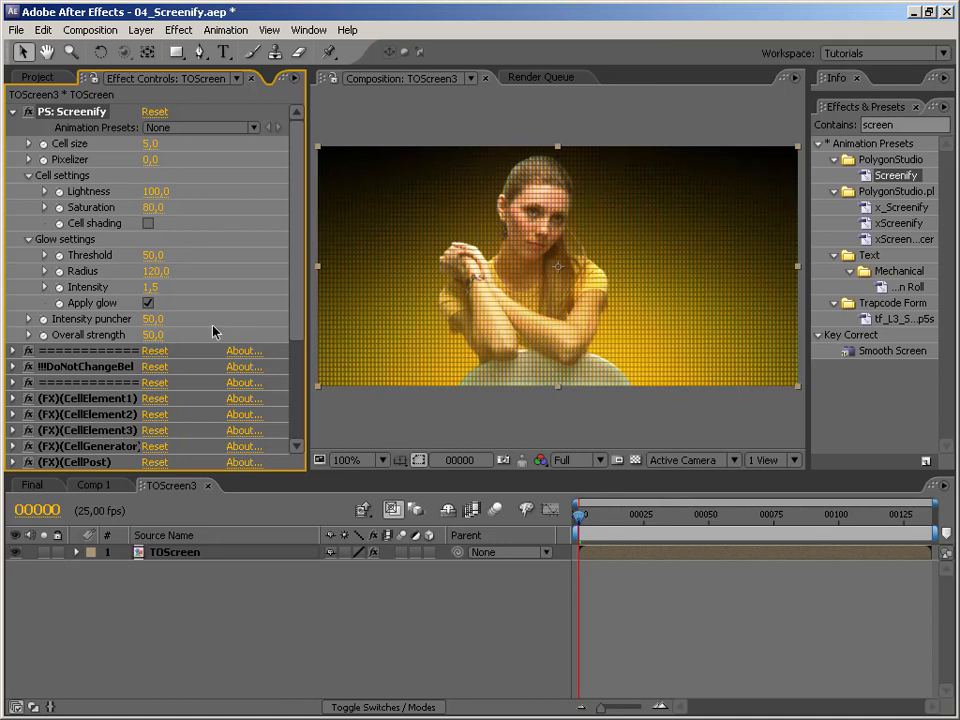
pyautogui.click(153, 335)
pyautogui.write('0')
pyautogui.press('Return')
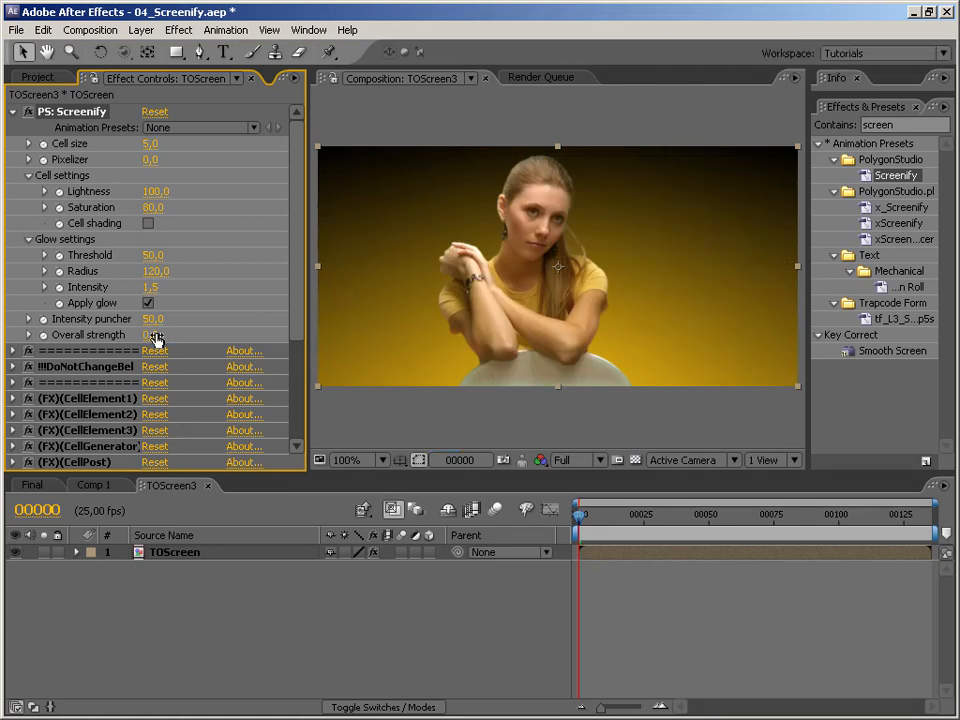
pyautogui.click(152, 336)
pyautogui.write('100')
pyautogui.press('Return')
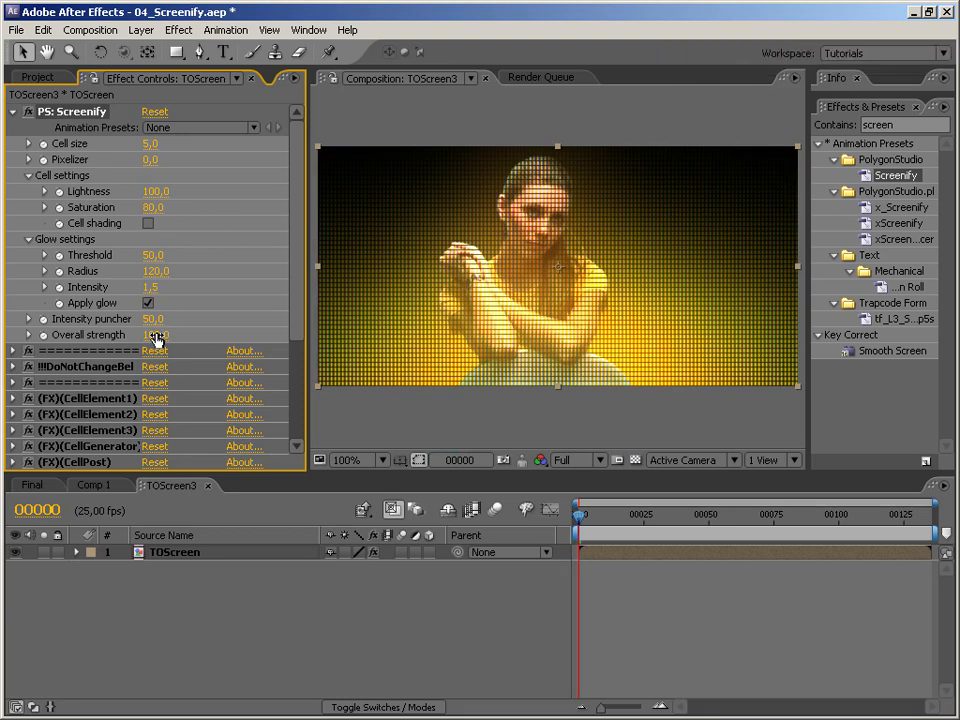
# Step: Try scaling the TOScreen layer down in the composition to see the glow around its edges, and undo the resizing
pyautogui.moveTo(300, 326); pyautogui.dragTo(291, 474)
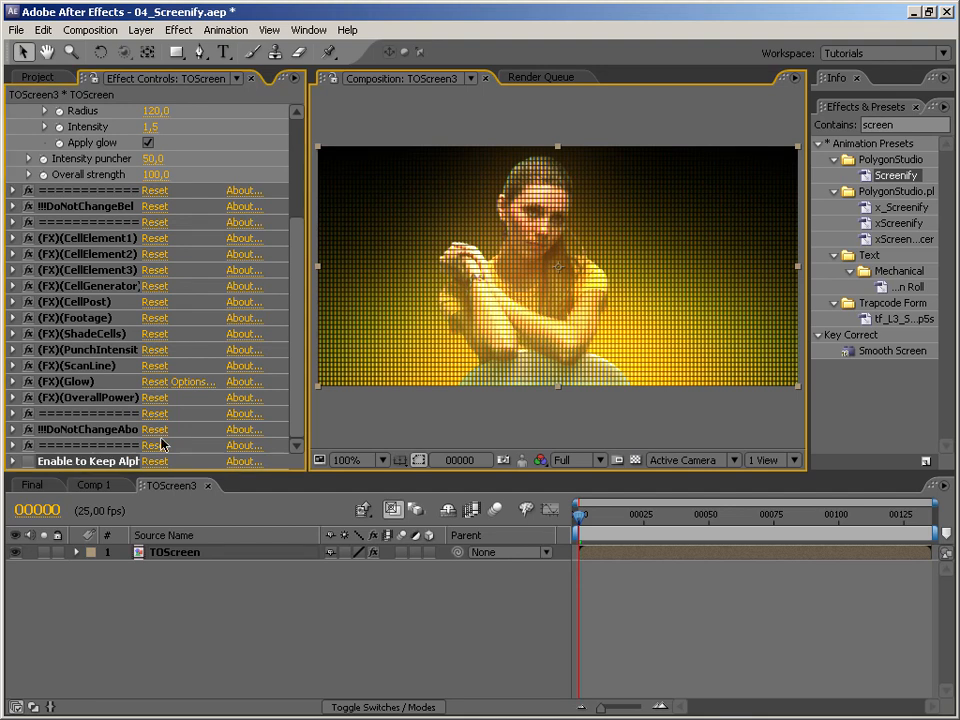
pyautogui.scroll(2, 300, 268)
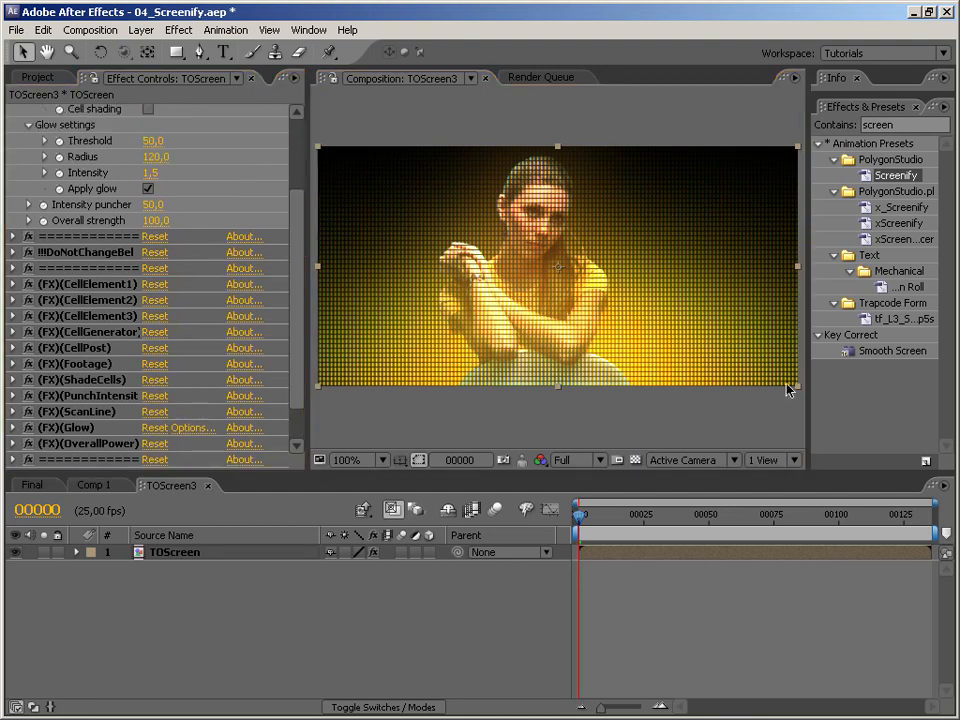
pyautogui.moveTo(797, 386); pyautogui.dragTo(694, 351)
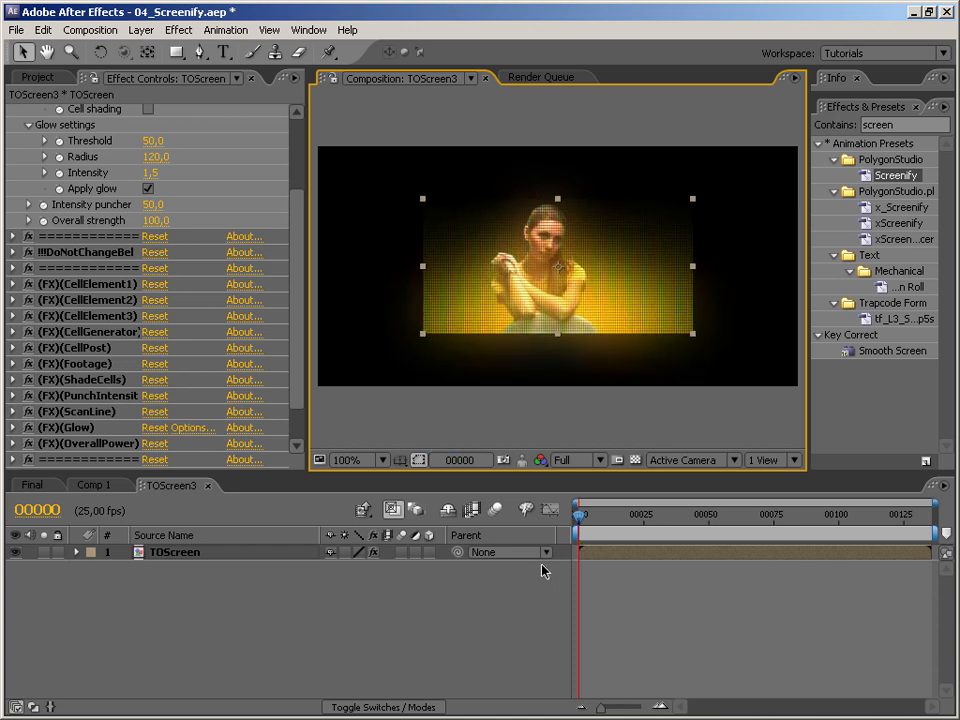
pyautogui.hotkey('ctrl', 'z')
pyautogui.hotkey('ctrl', 'z')
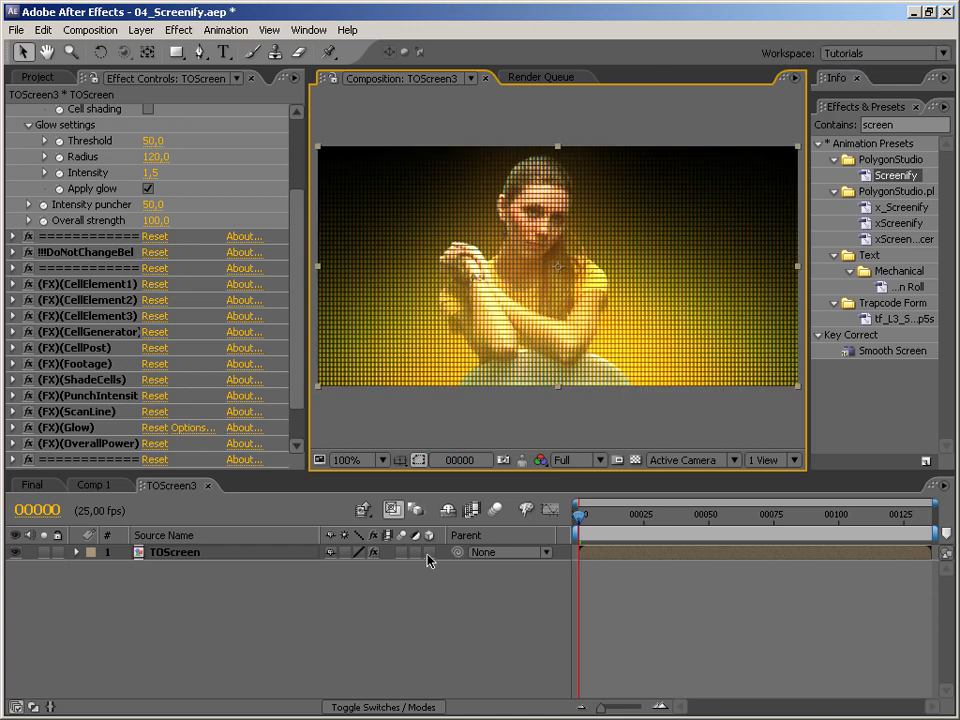
# Step: Make the TOScreen layer 3D and push it back in depth along its Z axis
pyautogui.click(427, 552)
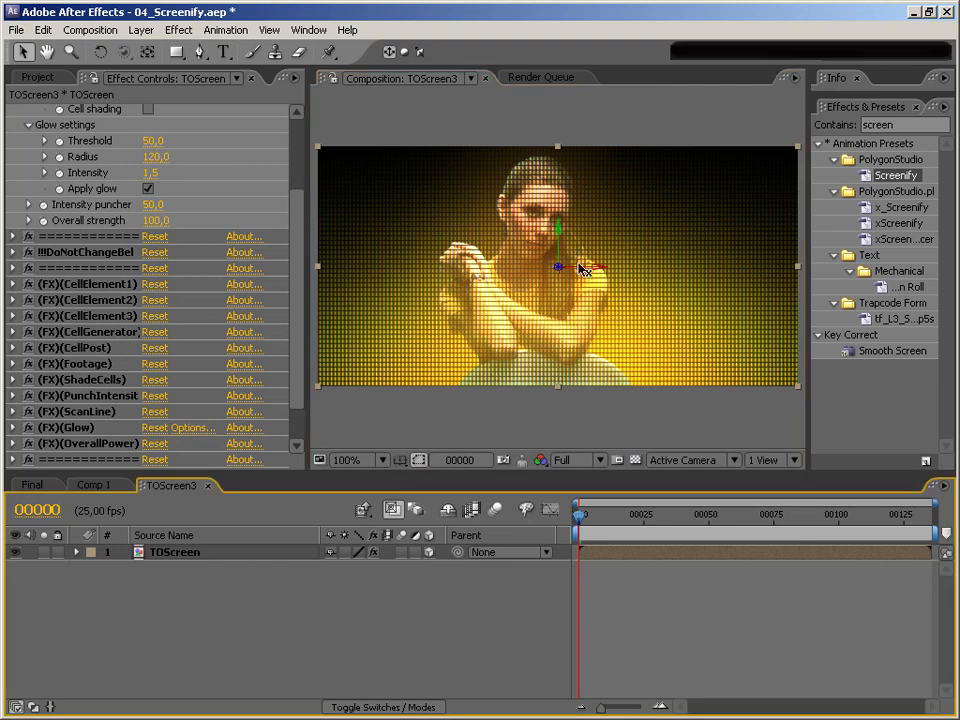
pyautogui.press('v')
pyautogui.moveTo(561, 272); pyautogui.dragTo(463, 336)
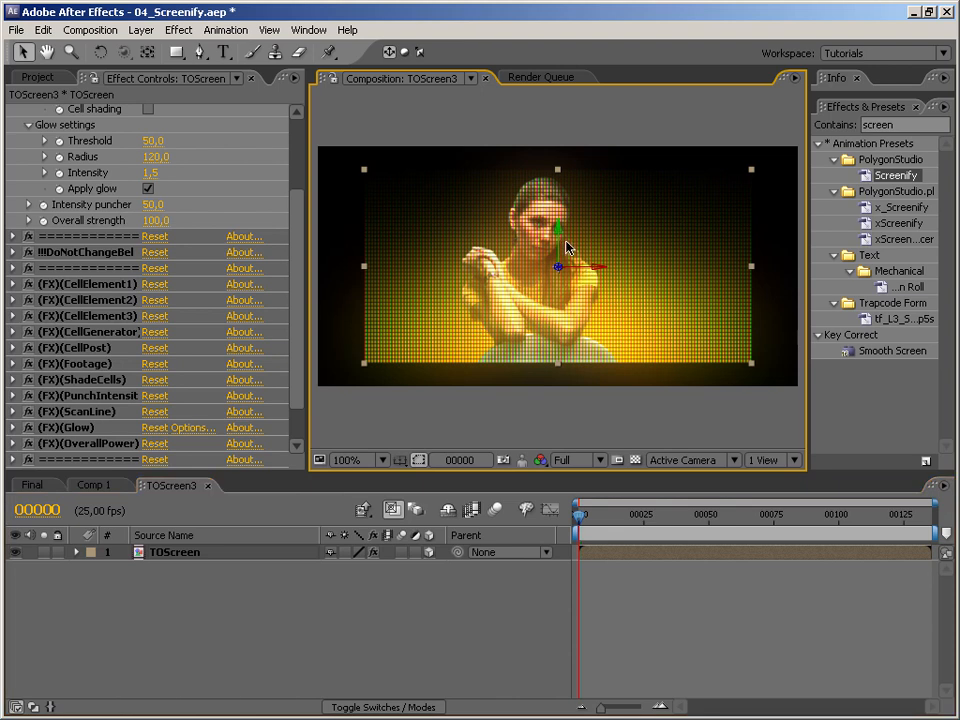
# Step: Rotate the 3D TOScreen layer about its vertical axis so the screen is seen in perspective
pyautogui.press('w')
pyautogui.moveTo(561, 238); pyautogui.dragTo(579, 240)
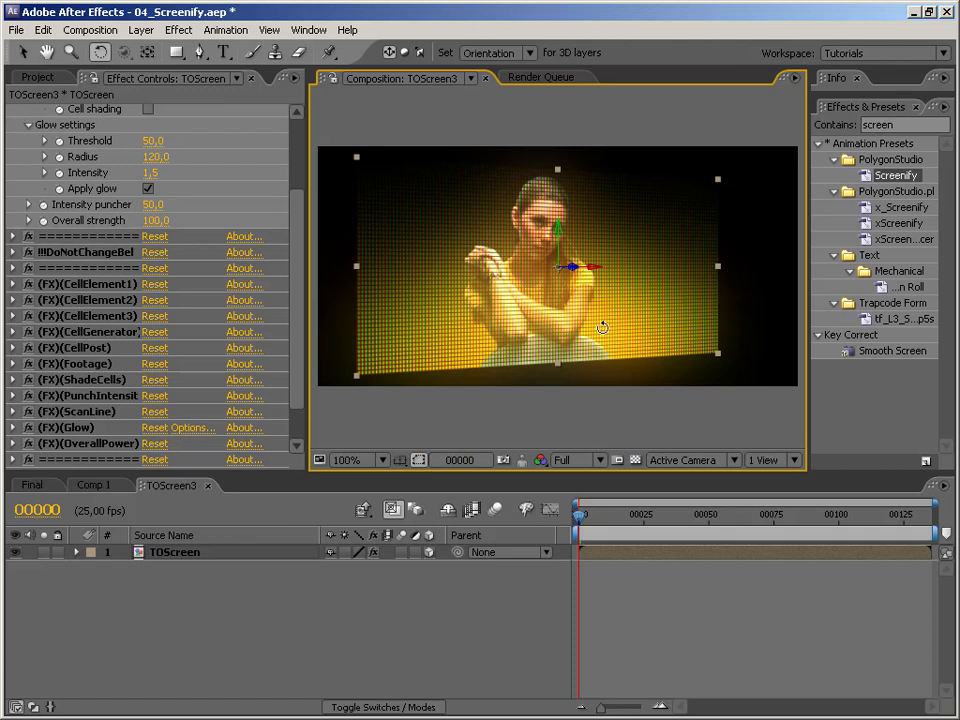
pyautogui.press('v')
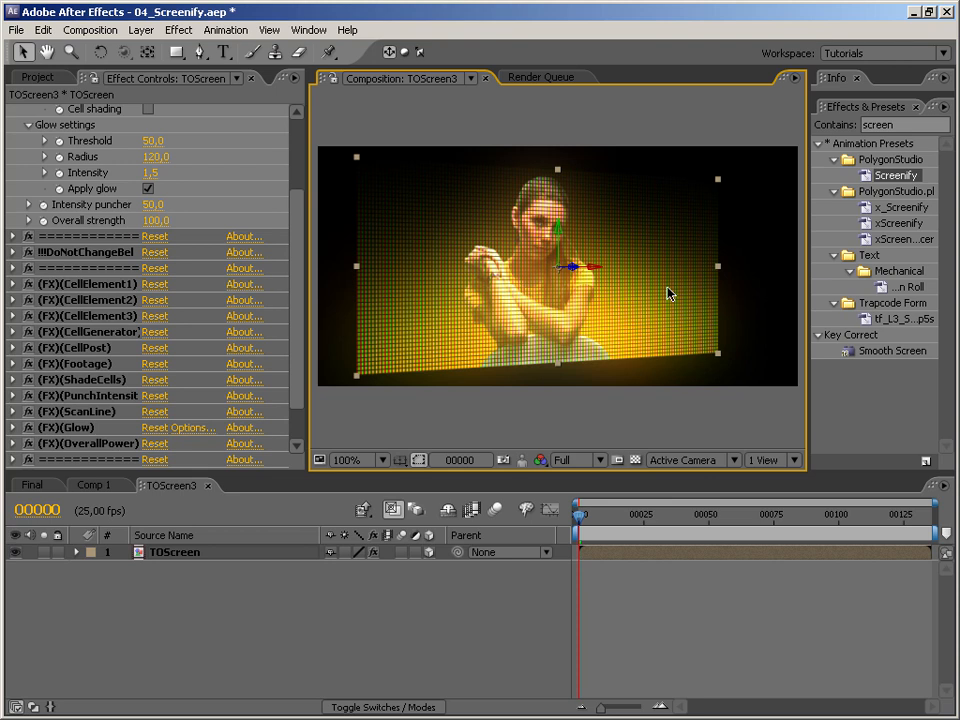
# Step: Turn on the Enable to Keep Alpha effect at the end of the Screenify effect stack
pyautogui.moveTo(299, 374); pyautogui.dragTo(291, 463)
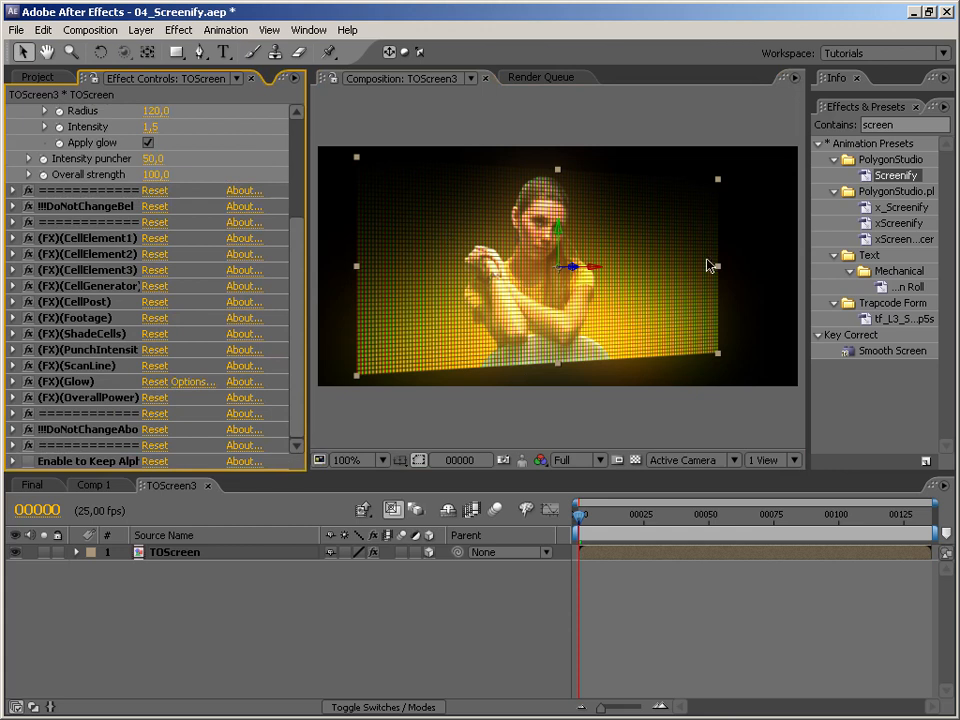
pyautogui.click(29, 462)
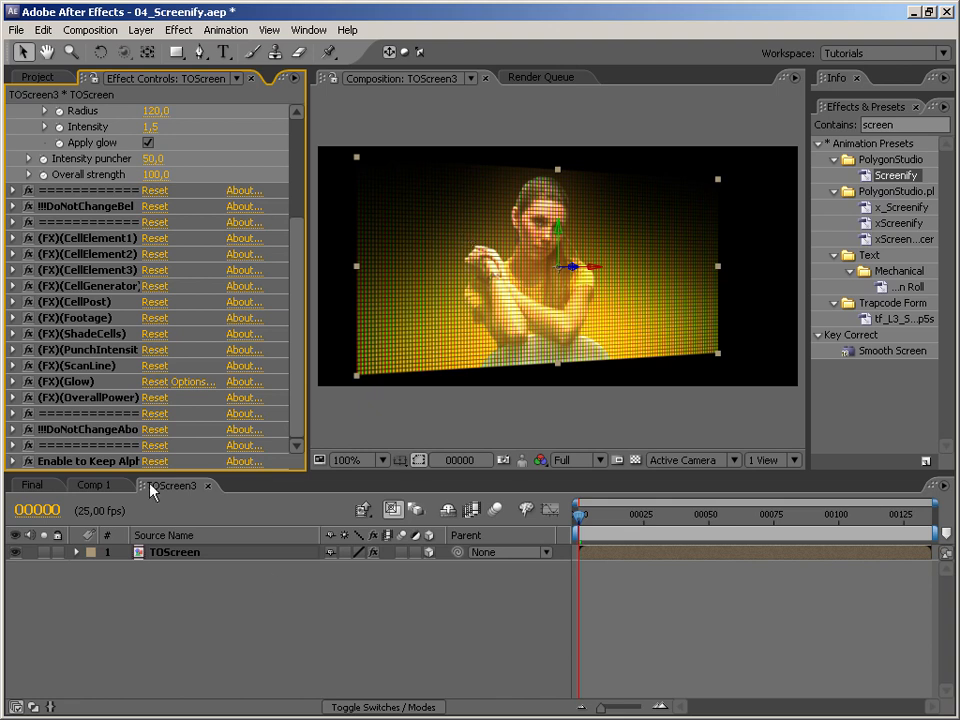
# Step: Switch to the Final composition and start a RAM preview of its animation
pyautogui.click(43, 488)
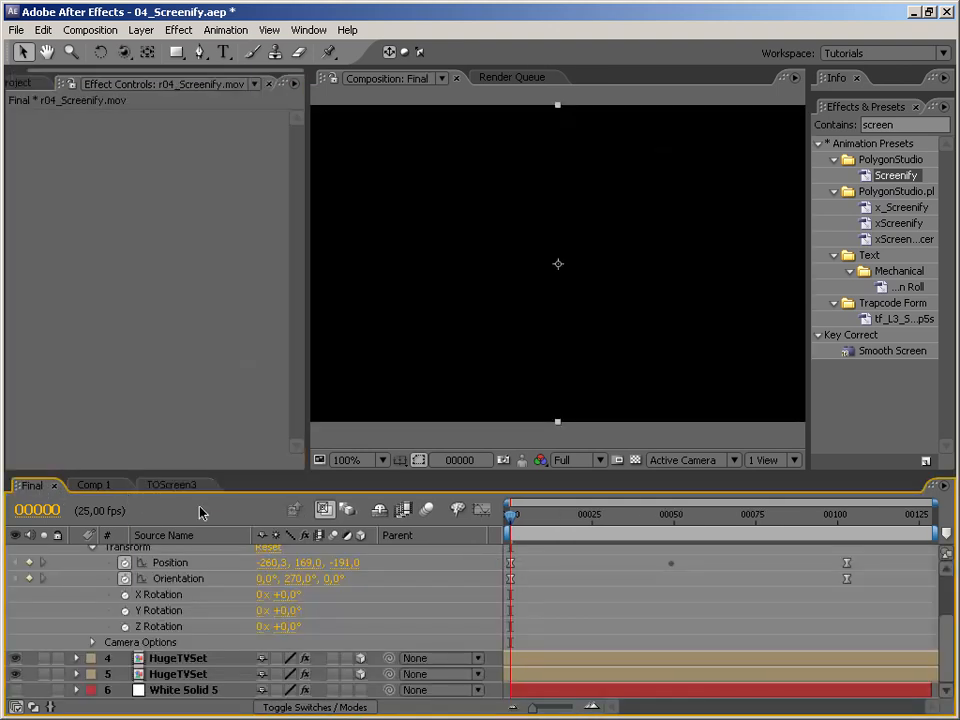
pyautogui.press('KP_0')
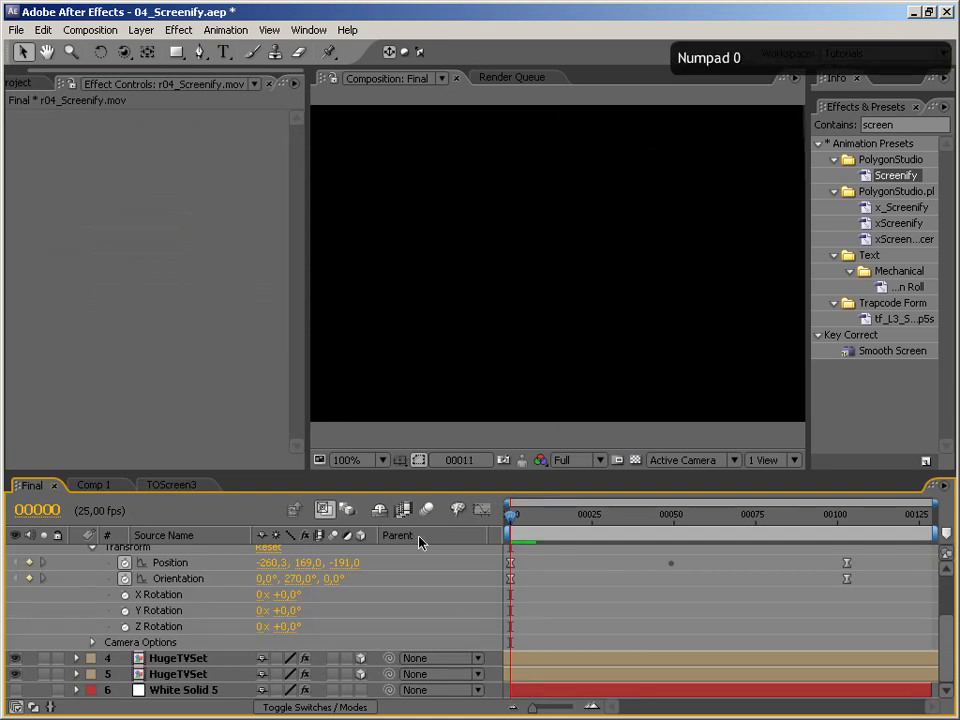